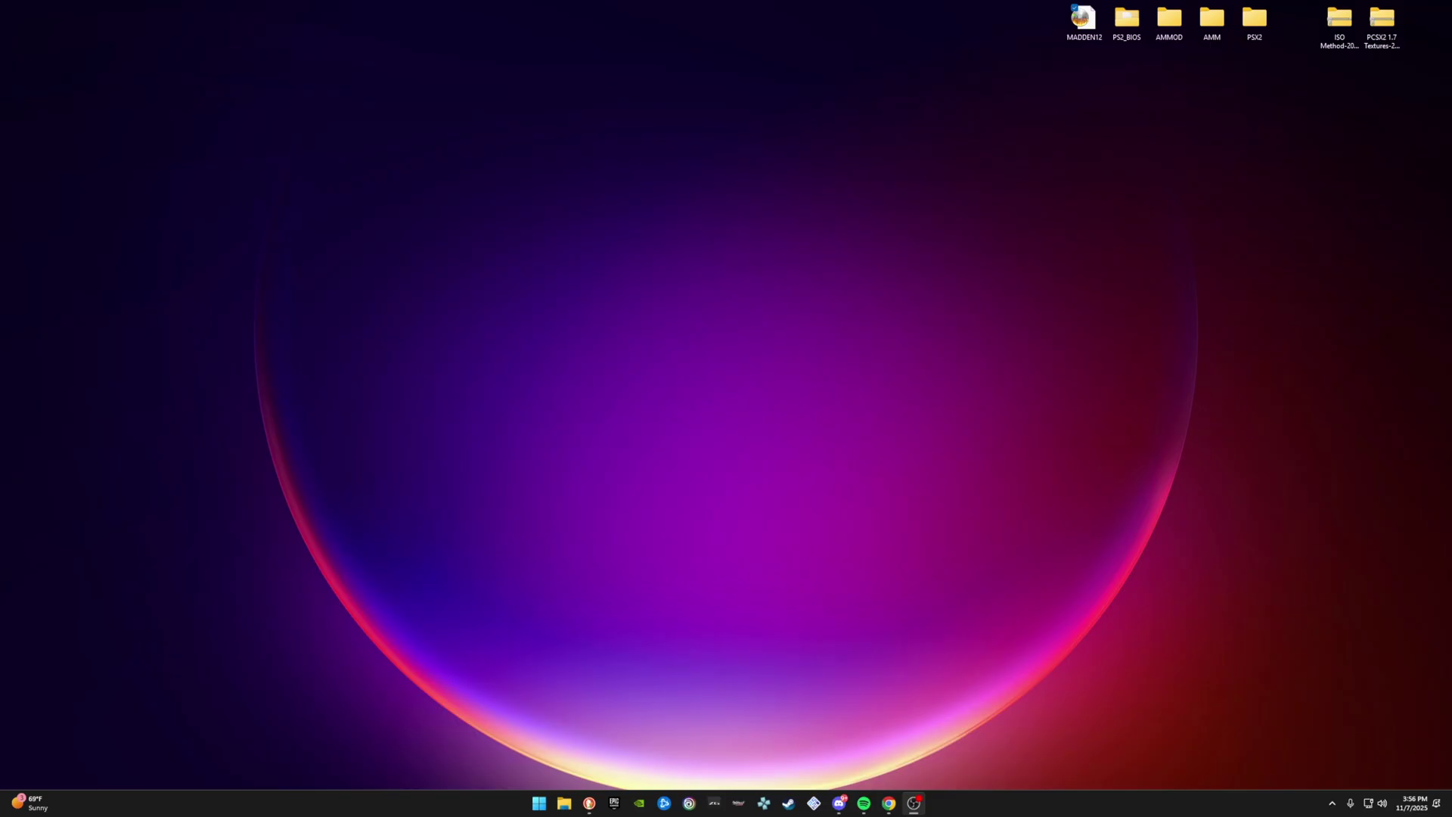
- Restore the Chrome window from the taskbar to show the PCSX2 downloads page
left_click(889, 804)
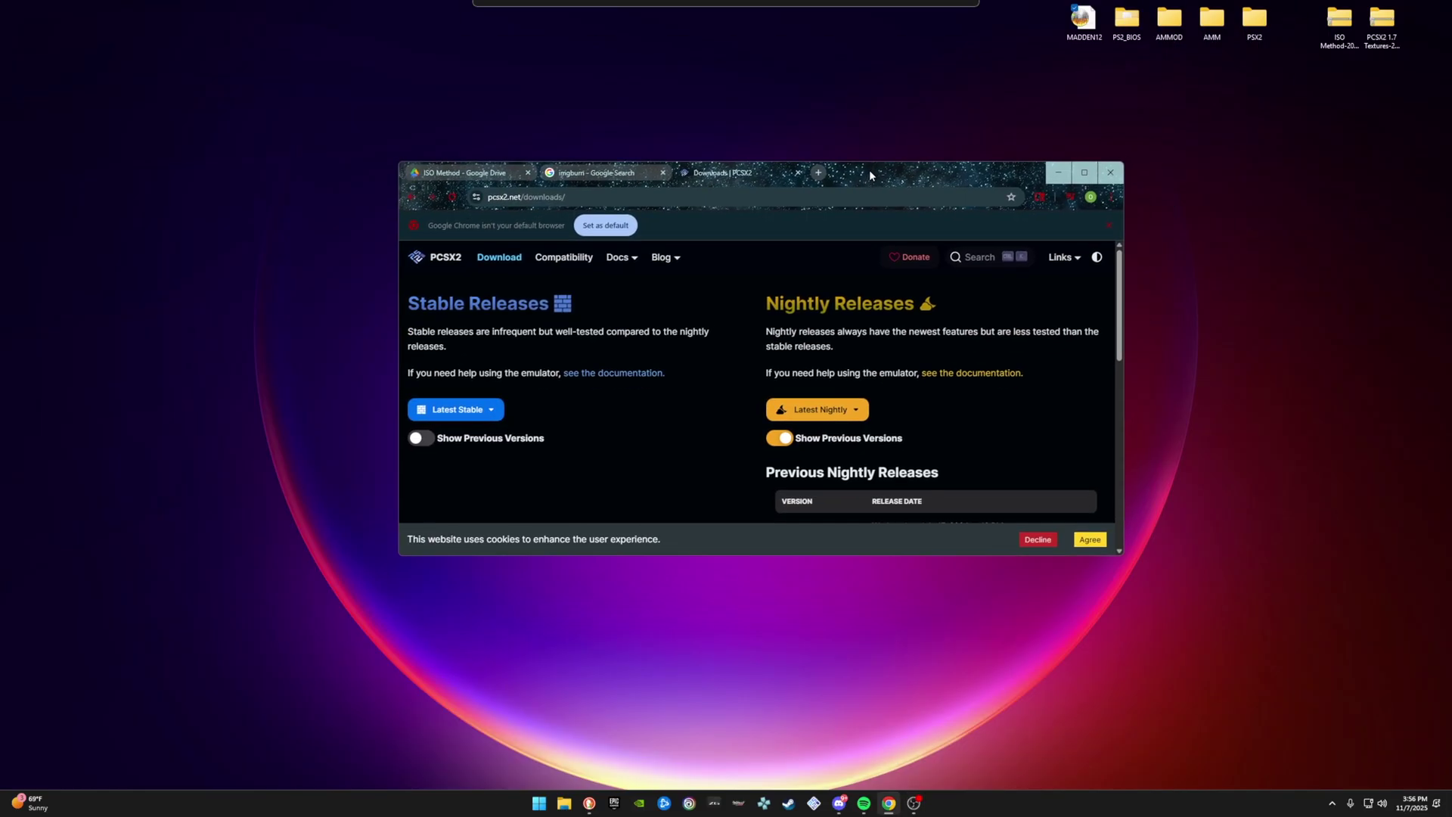
- Maximize Chrome, download the PCSX2 v1.7.5980 Windows build, then go to the imgburn results
left_click(1076, 192)
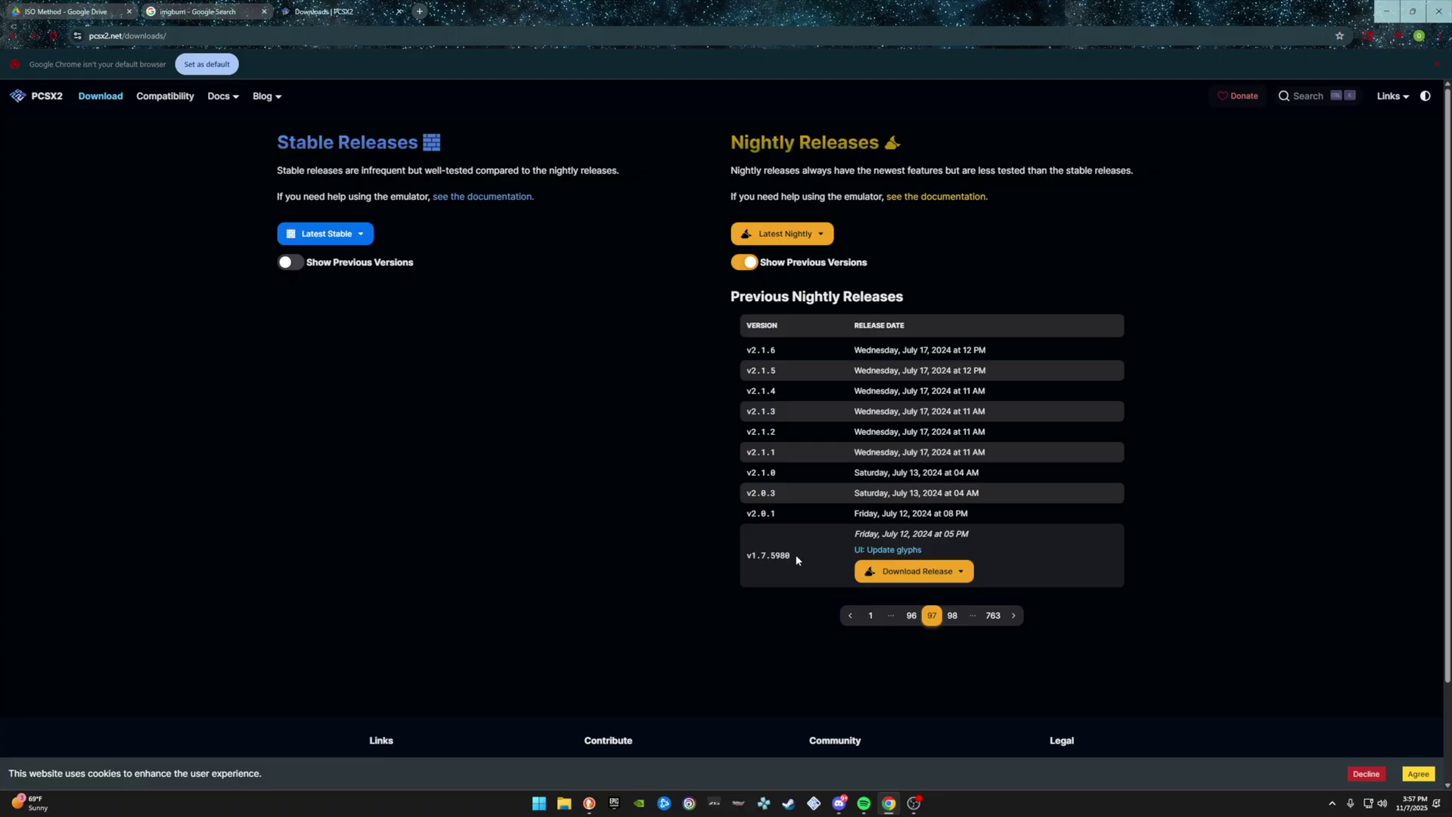
left_click(917, 573)
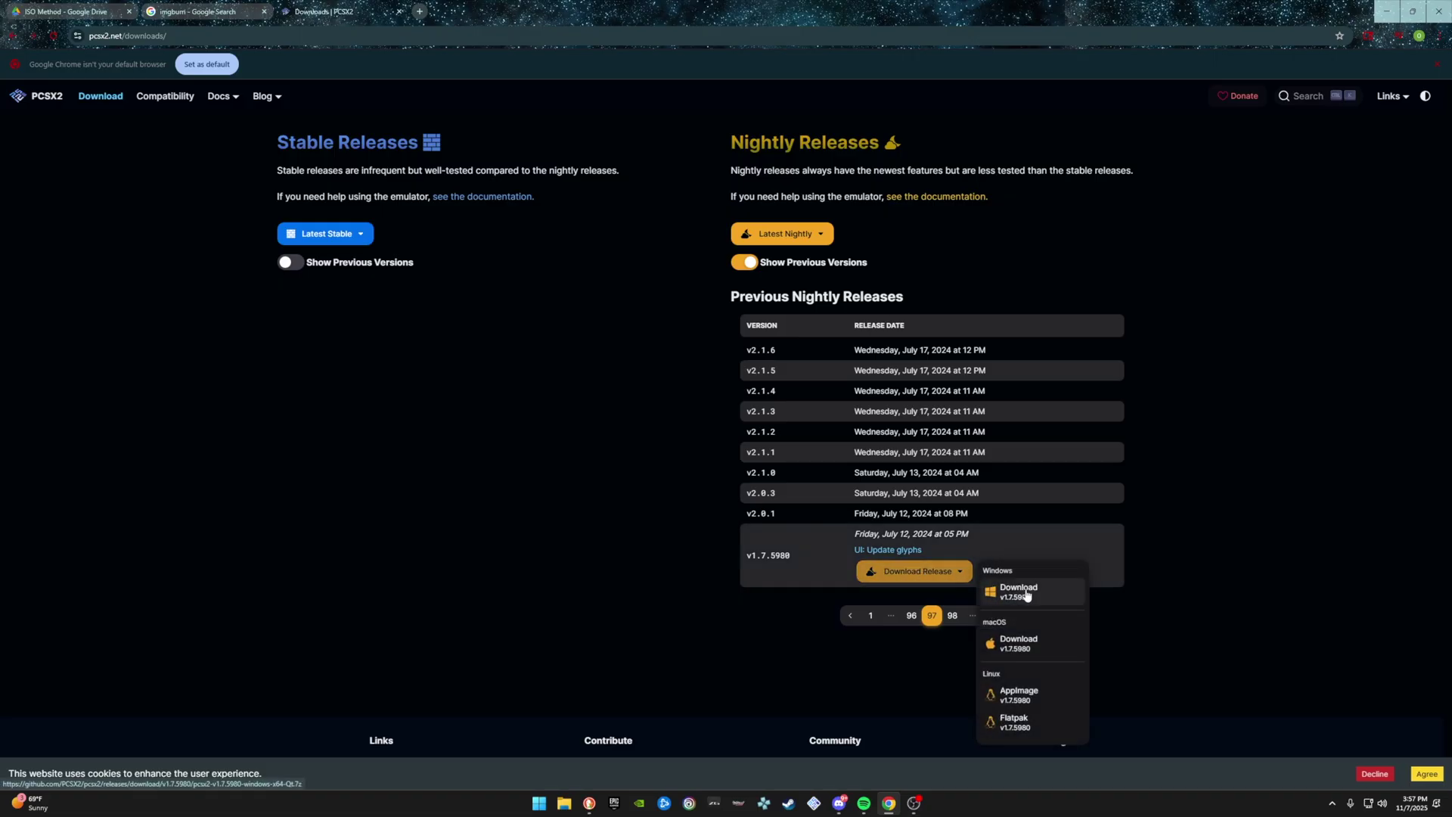
left_click(1025, 591)
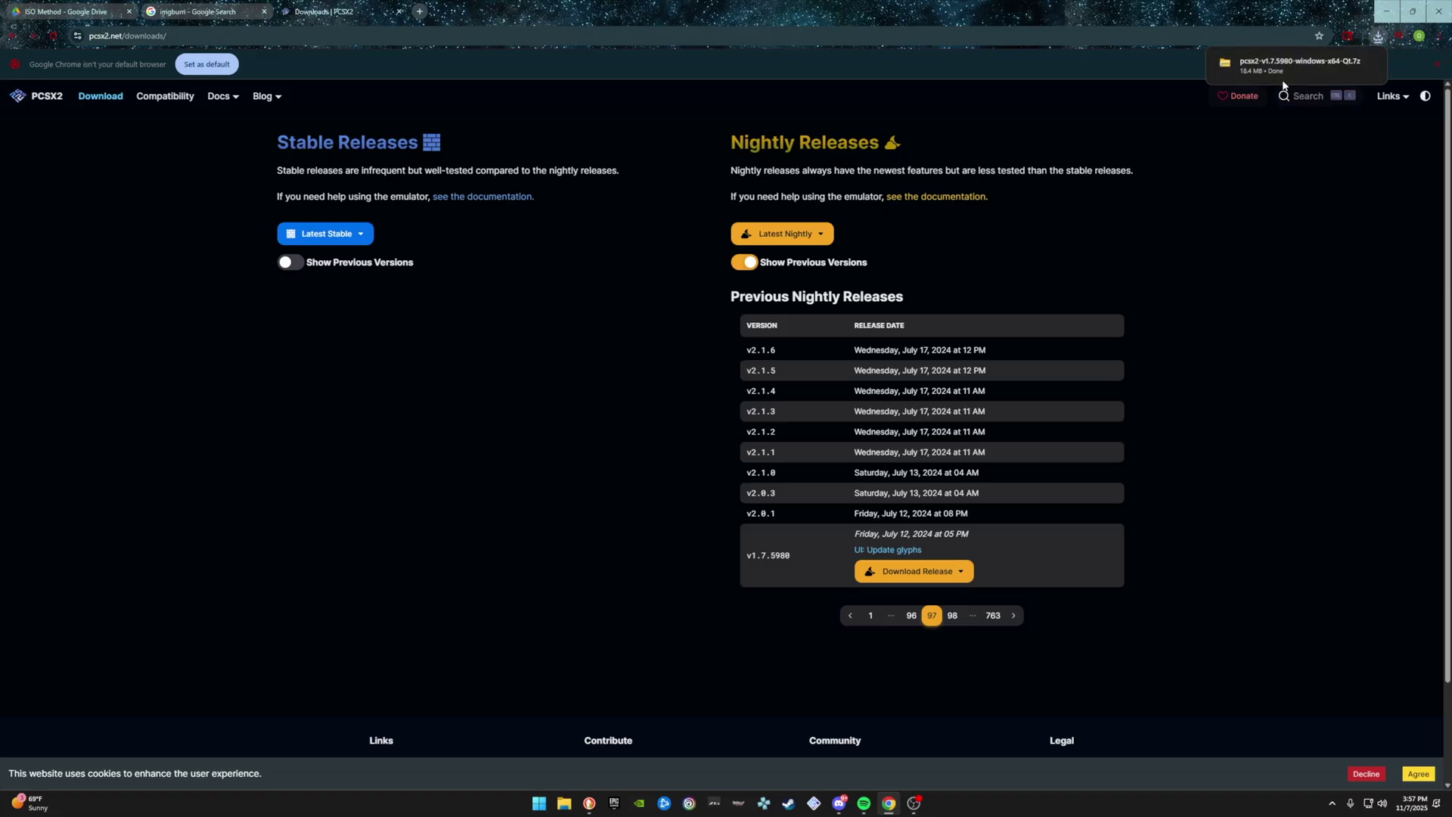
left_click(217, 13)
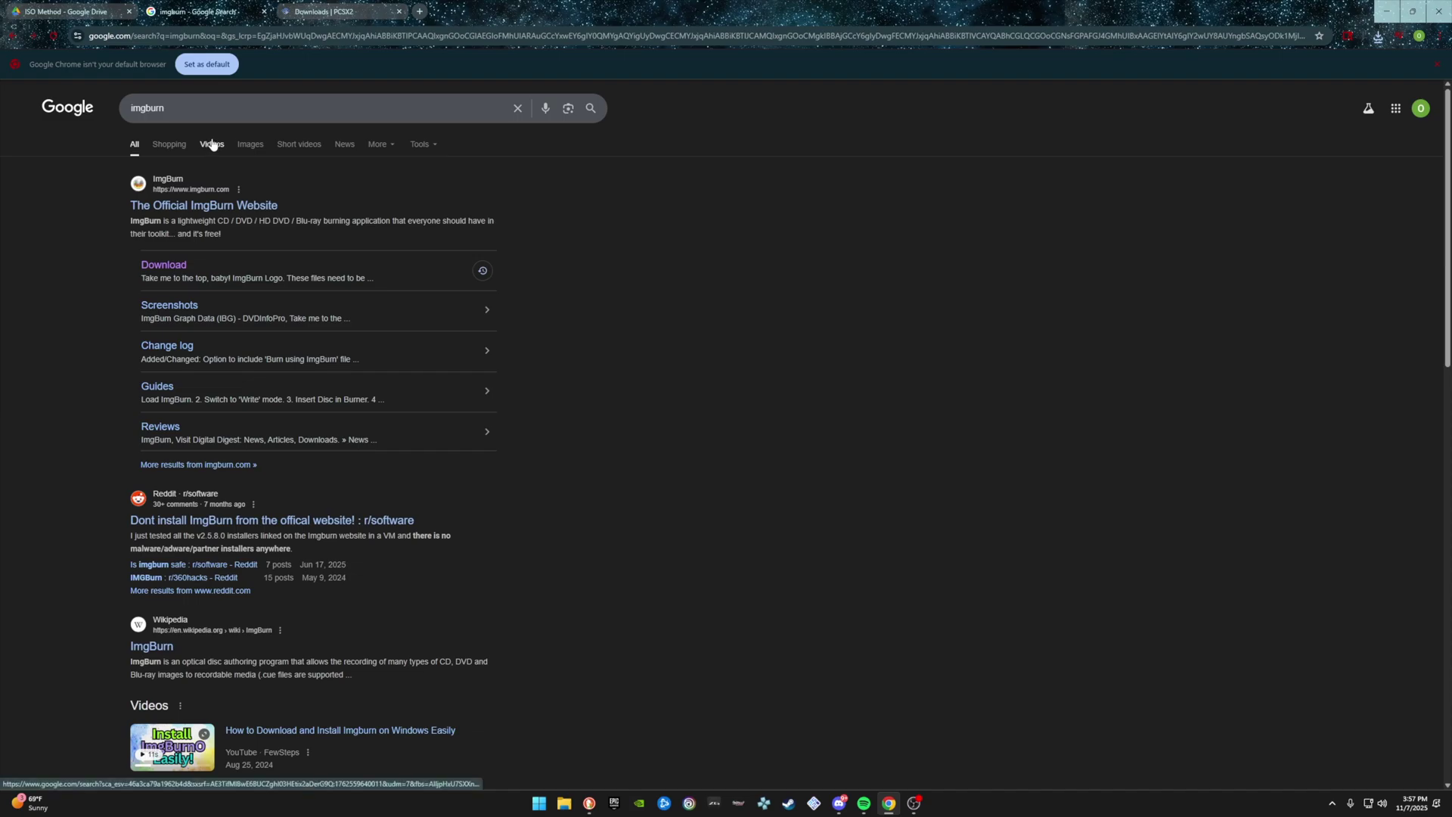
- Open the ImgBurn 2.5.8.0 download page and show Chrome's recent downloads list
left_click(175, 266)
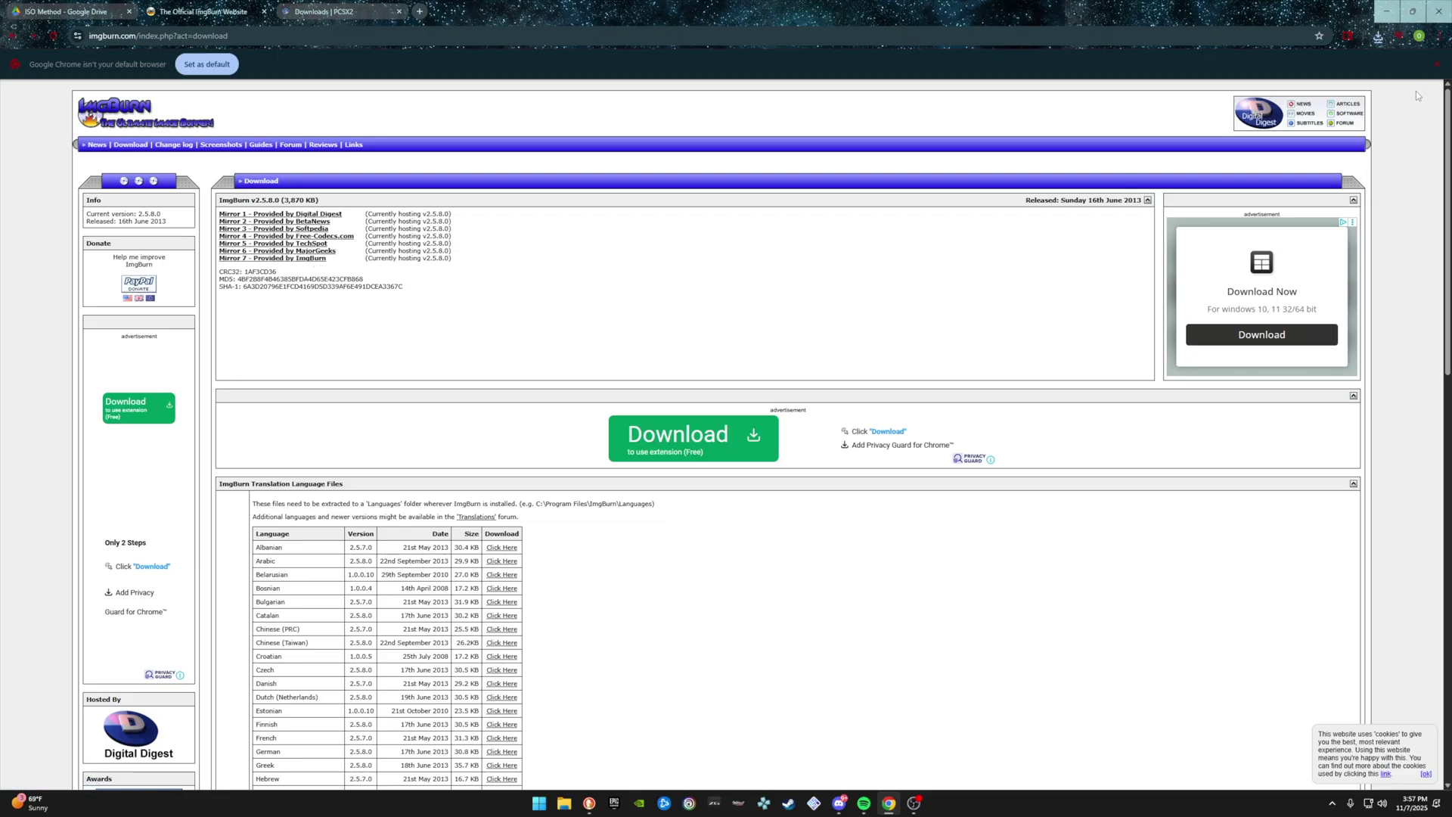
left_click(1376, 38)
mouse_move(1289, 86)
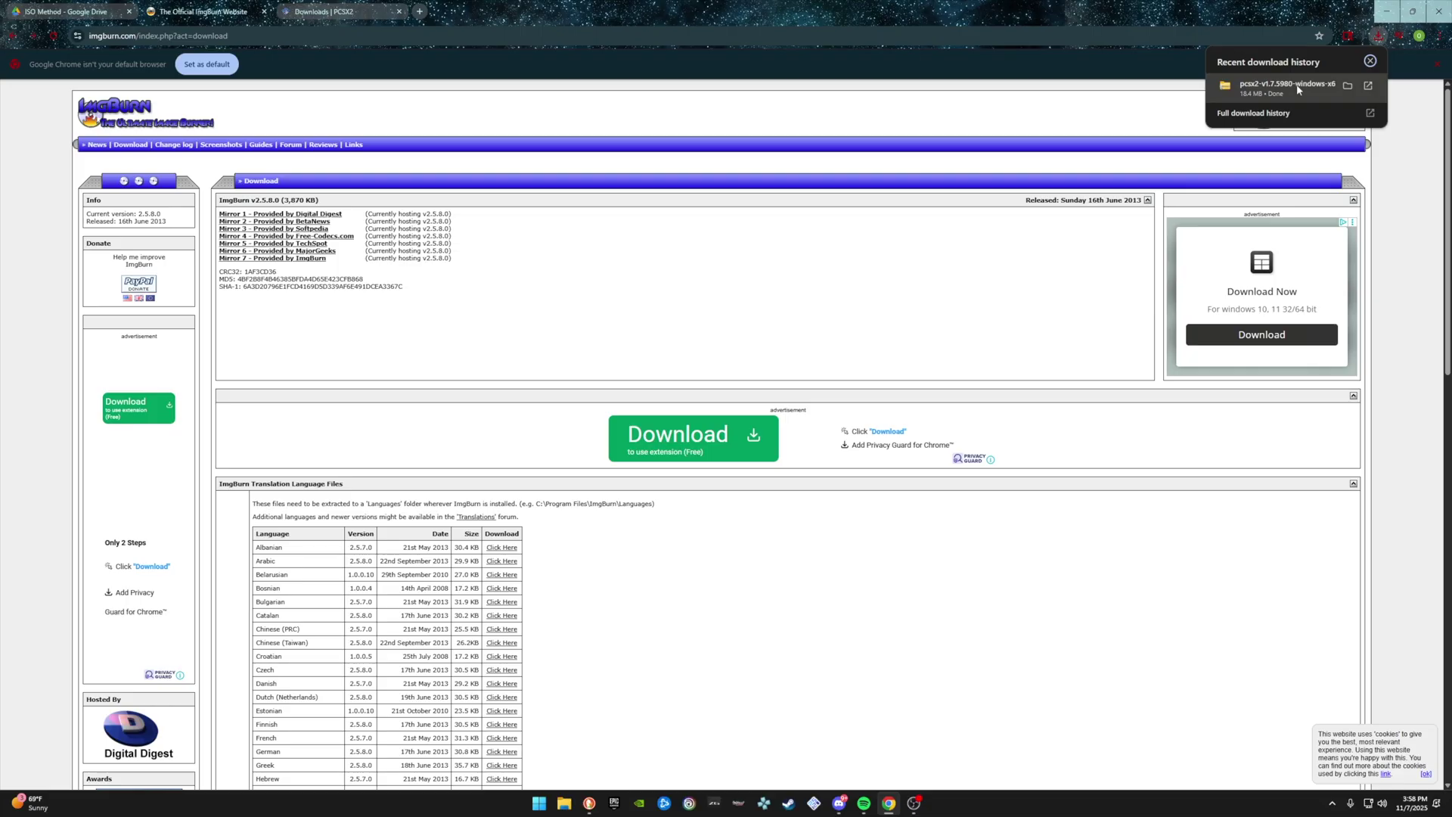
- Move the pcsx2-v1.7.5980 archive from Downloads onto the desktop beside ISO Method
left_click(1286, 88)
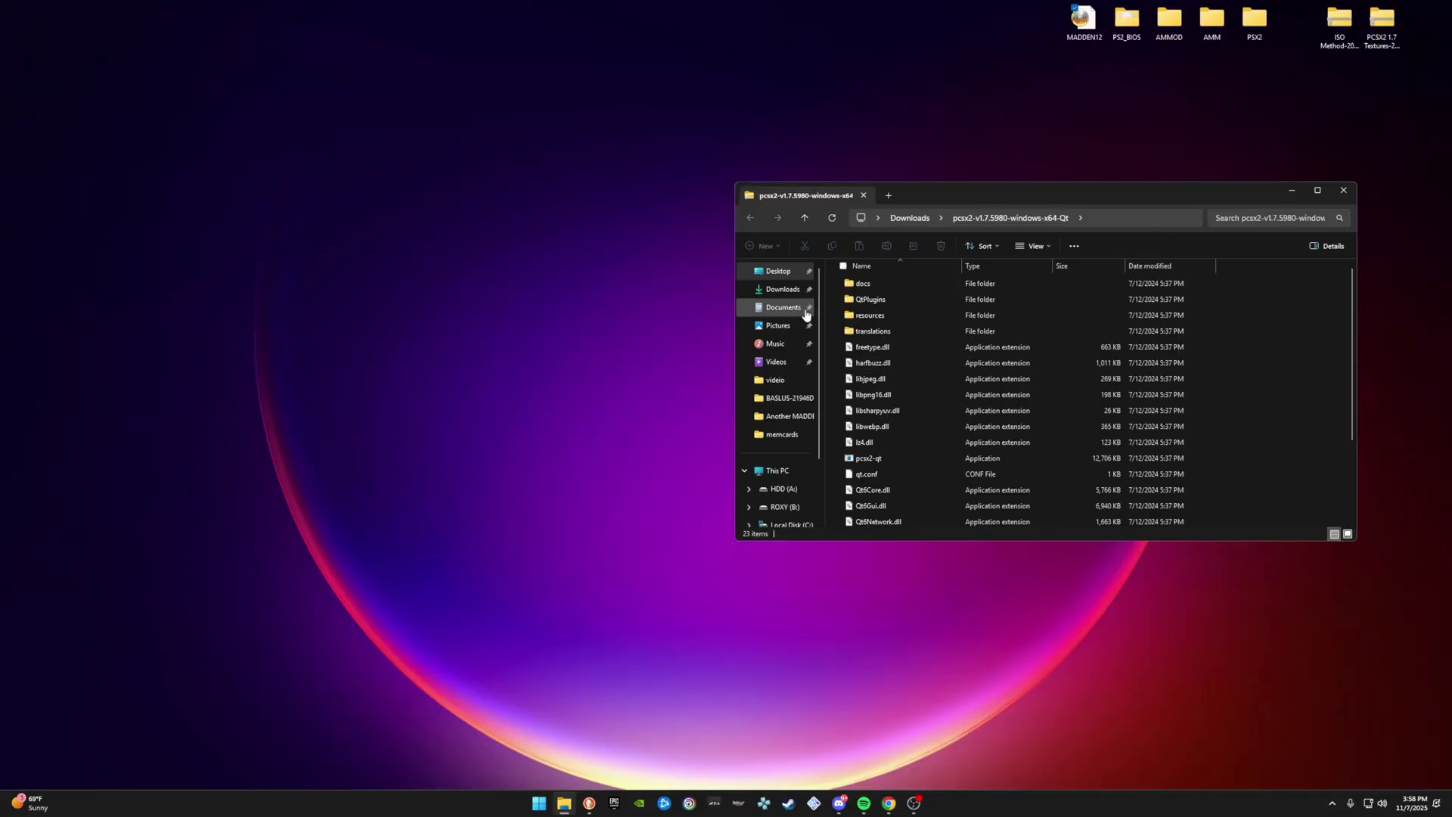
left_click(782, 289)
left_click(901, 301)
left_click_drag(901, 302, 1297, 31)
left_click_drag(15, 25, 1290, 34)
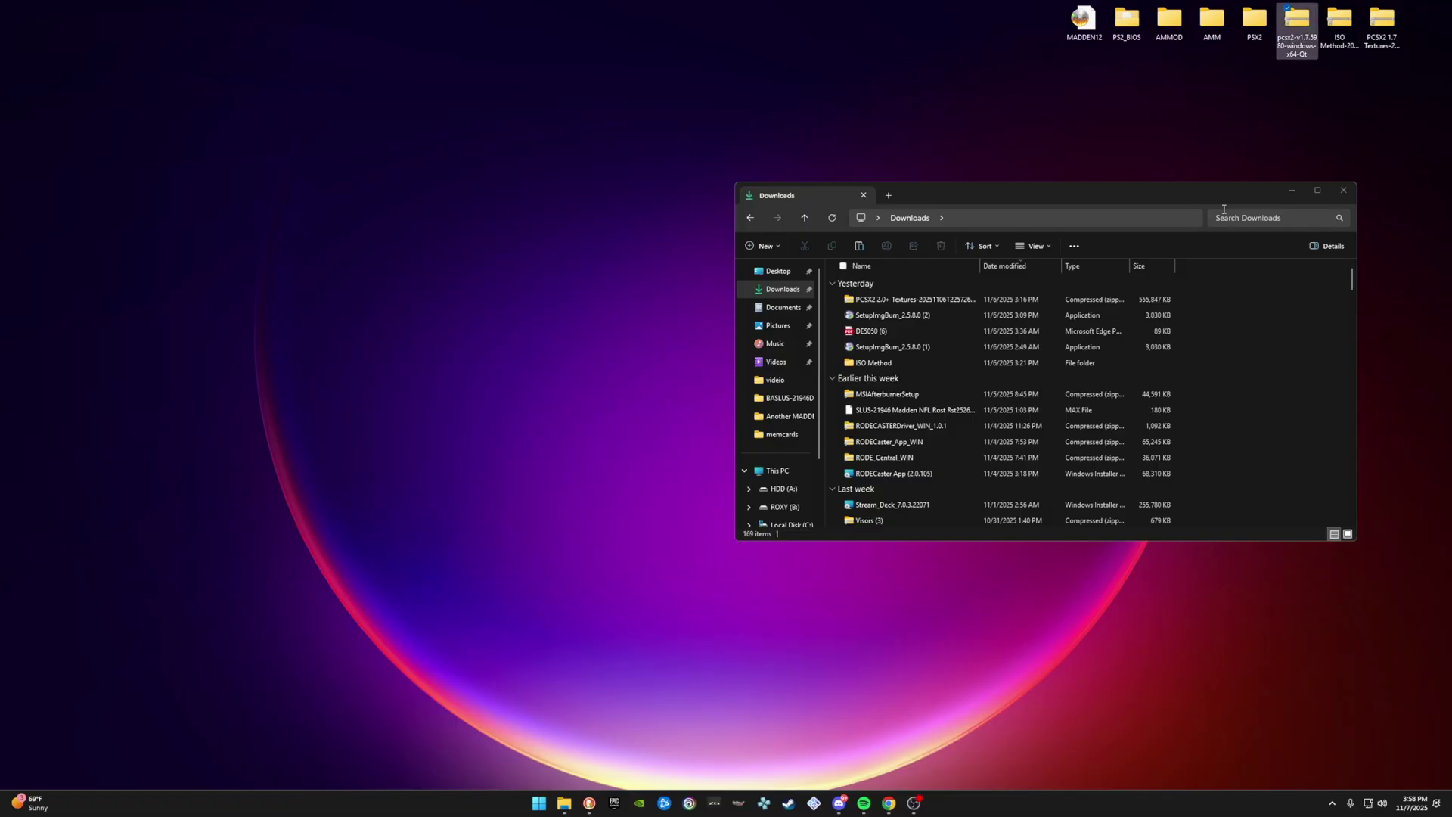
left_click(1294, 193)
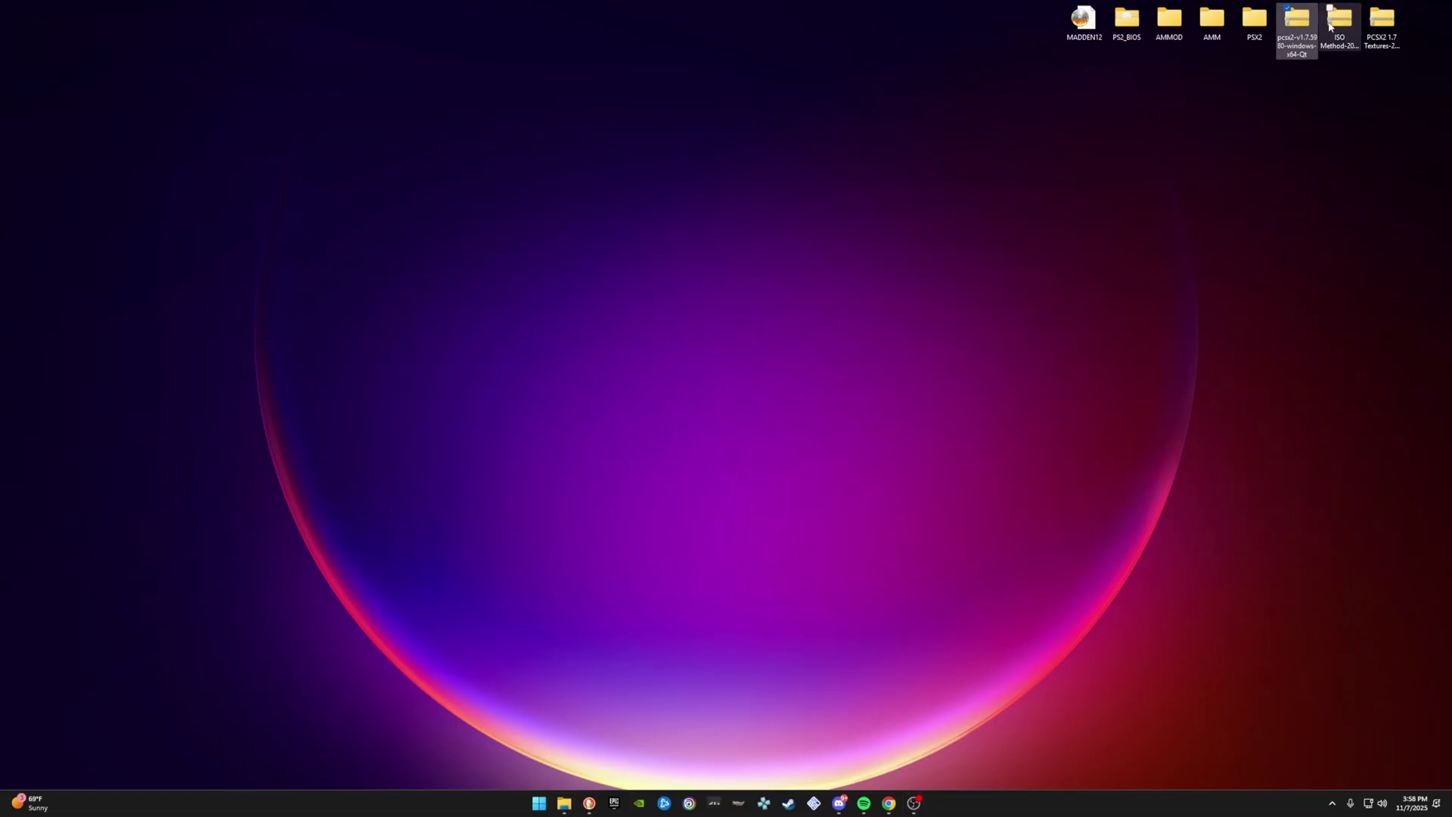
- Open 7-Zip's Extract files dialog for the pcsx2 archive
right_click(1297, 25)
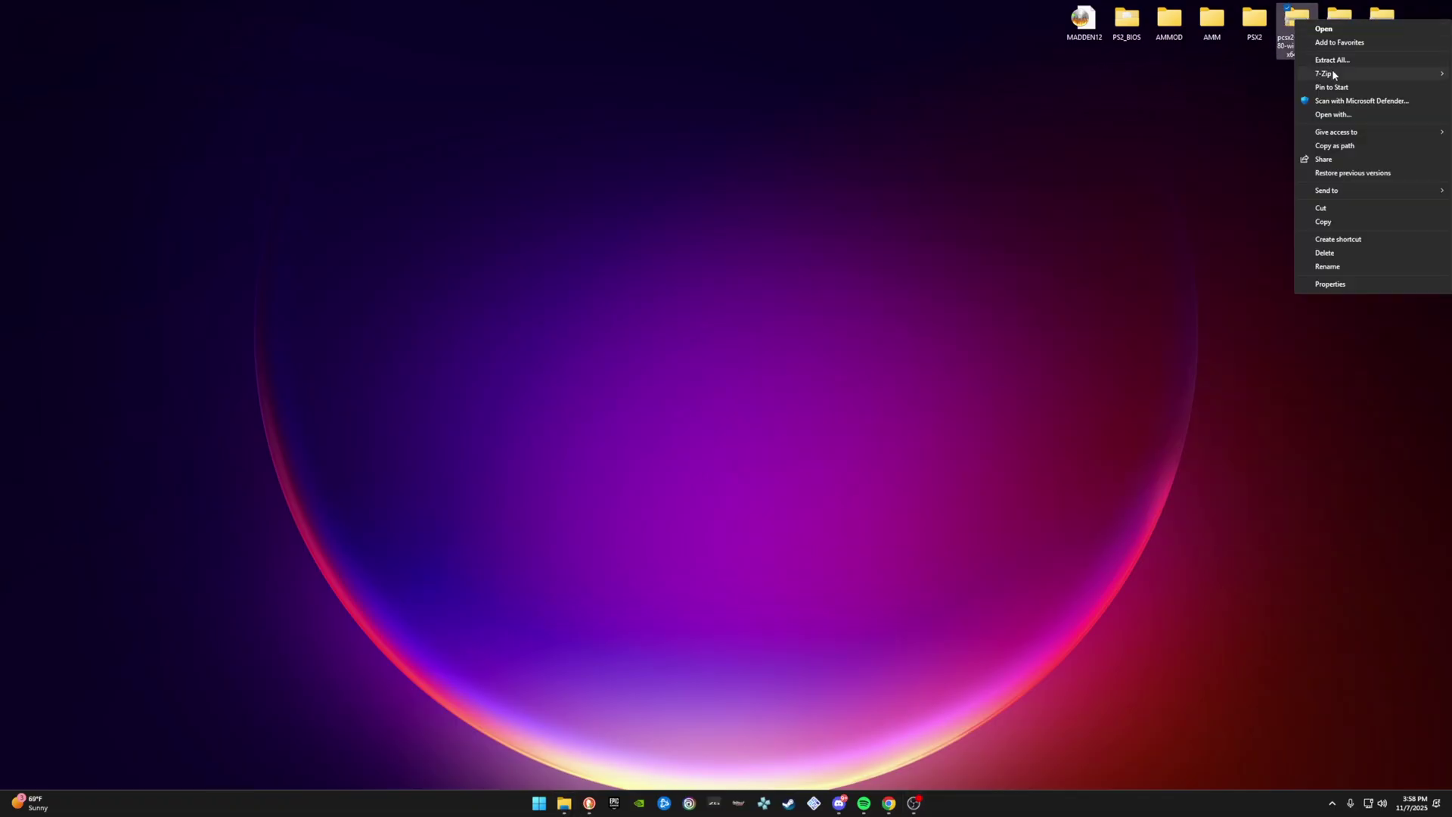
mouse_move(1336, 77)
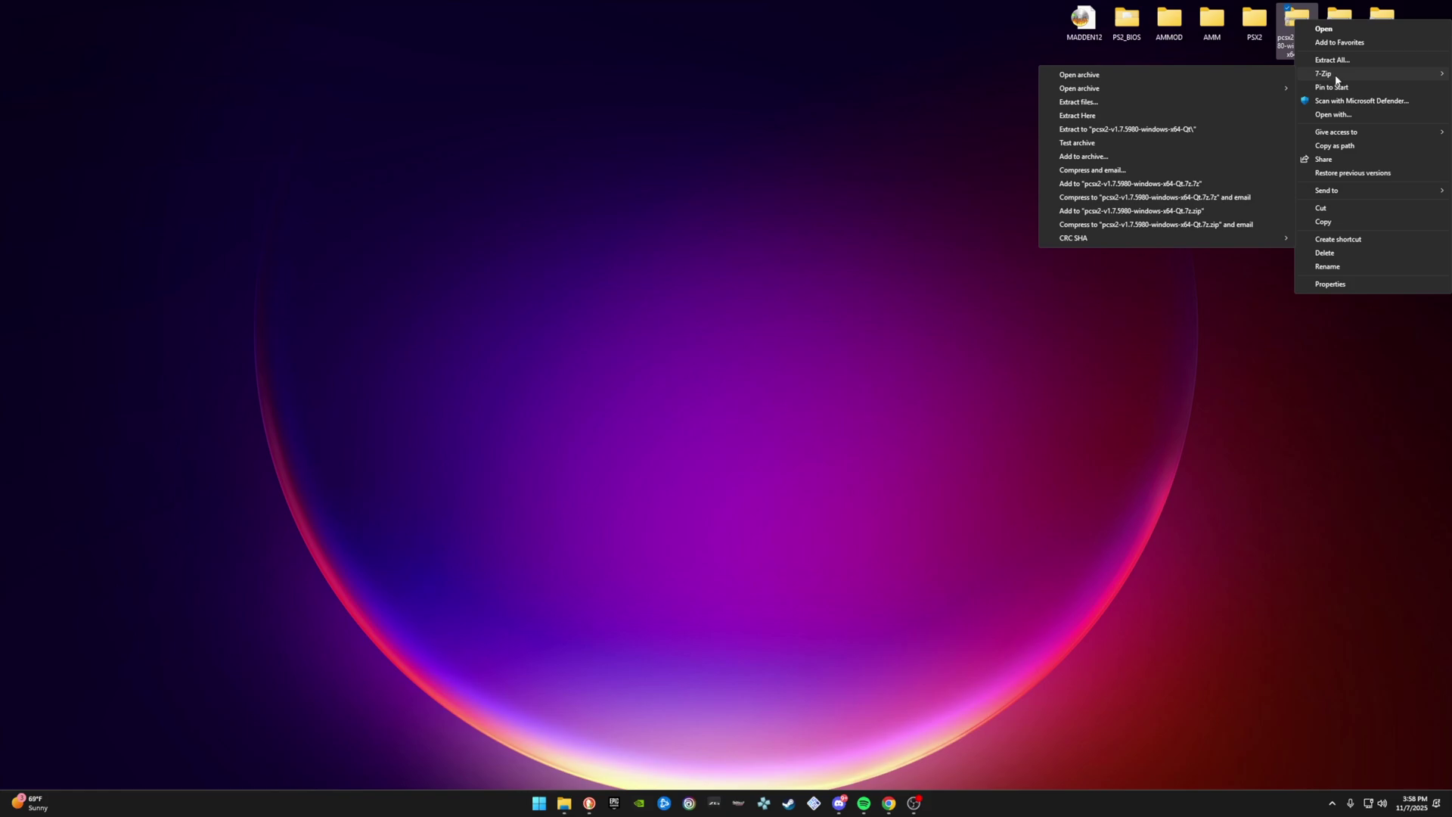
left_click(1110, 102)
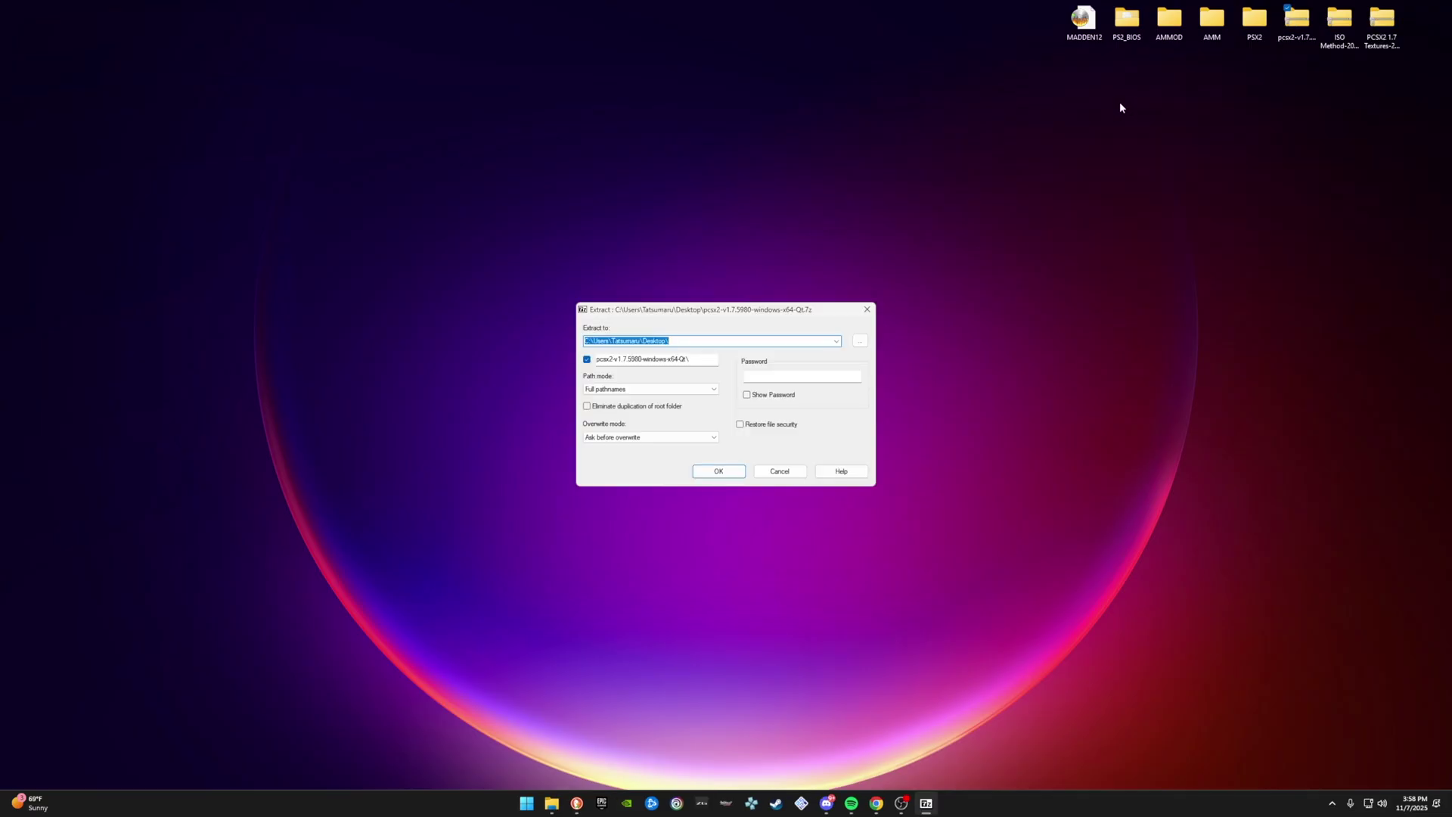
- Move the PSX2 folder to the middle of the desktop
left_click_drag(1247, 27, 734, 142)
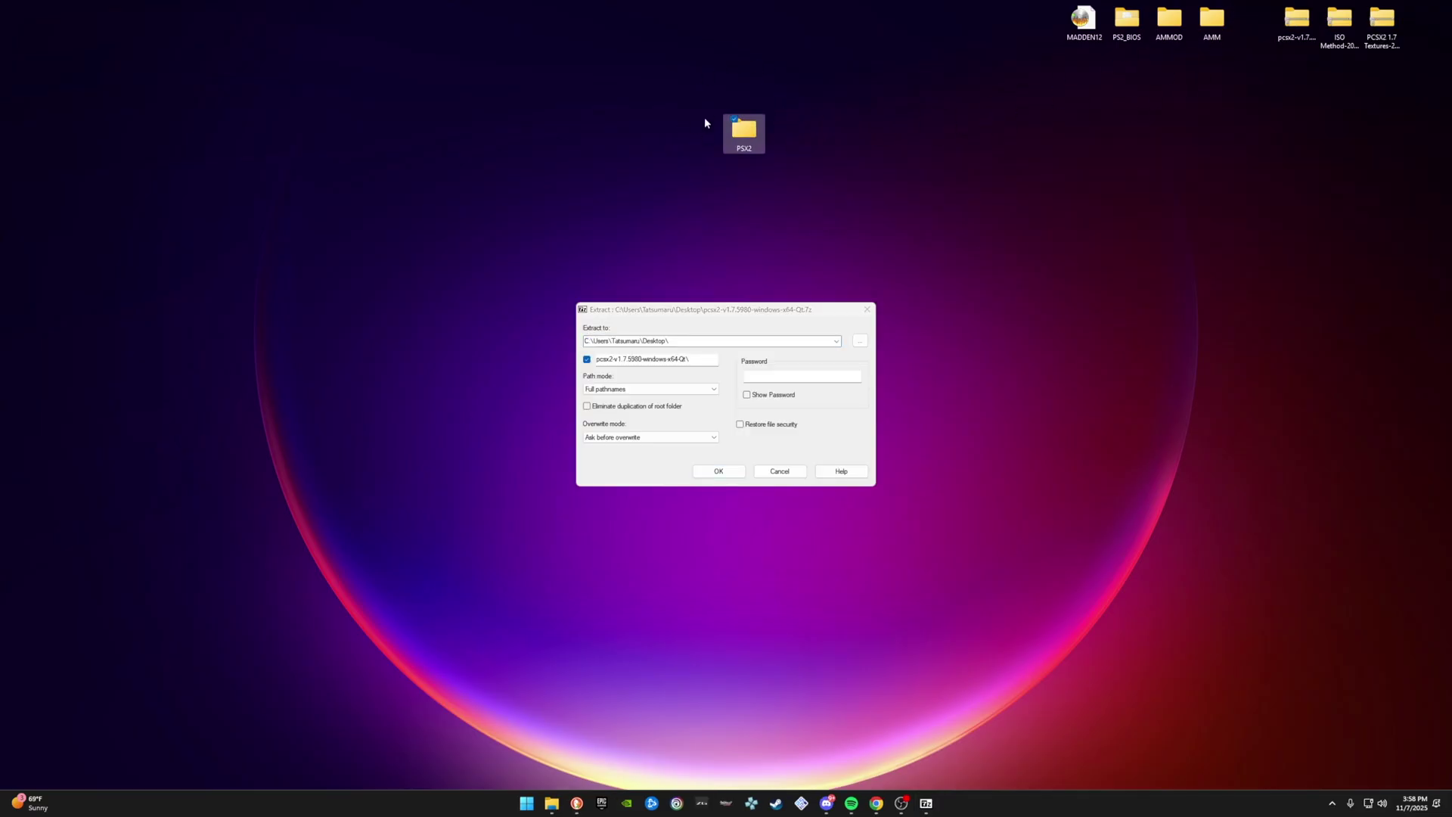
right_click(841, 139)
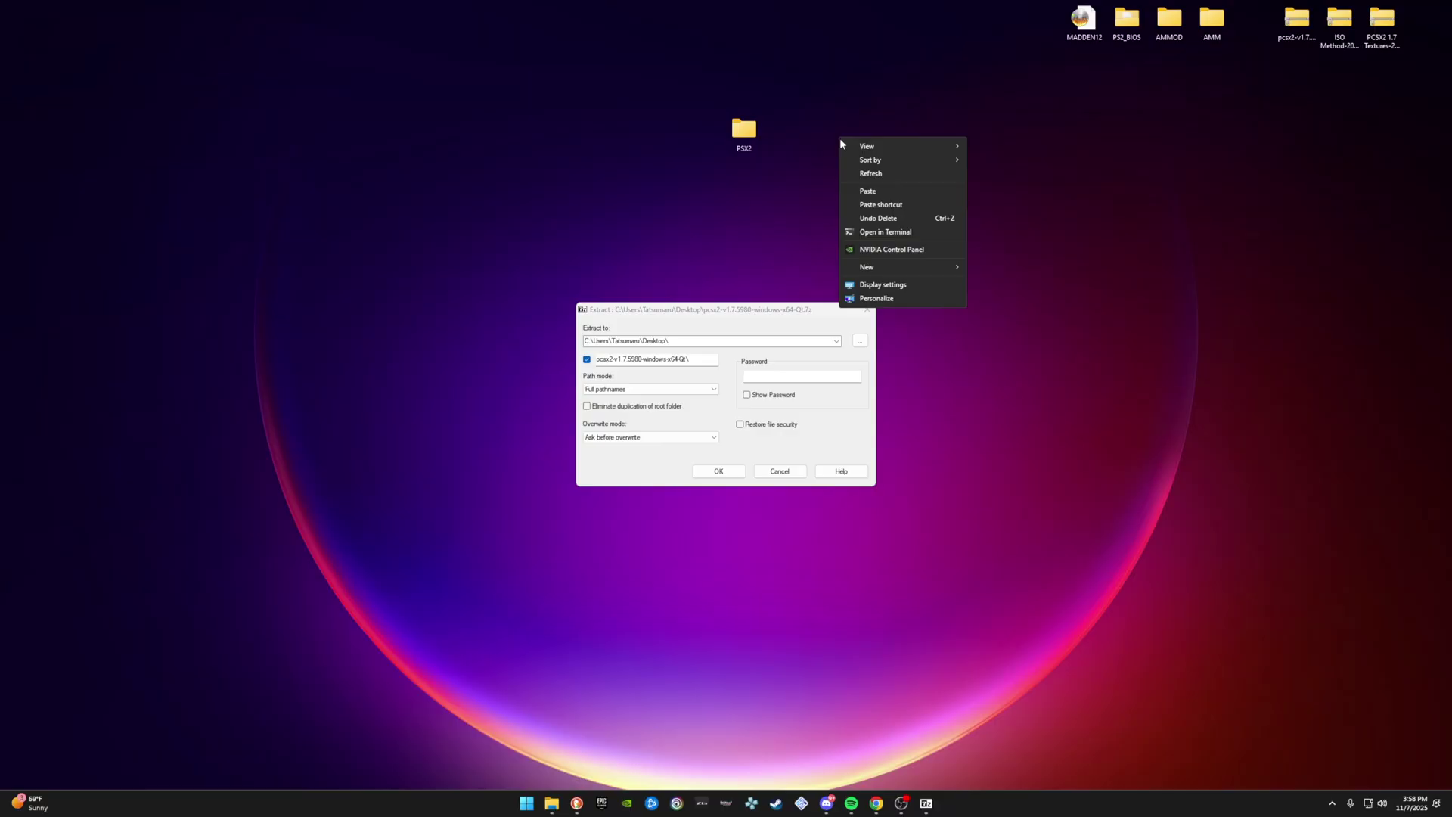
mouse_move(892, 266)
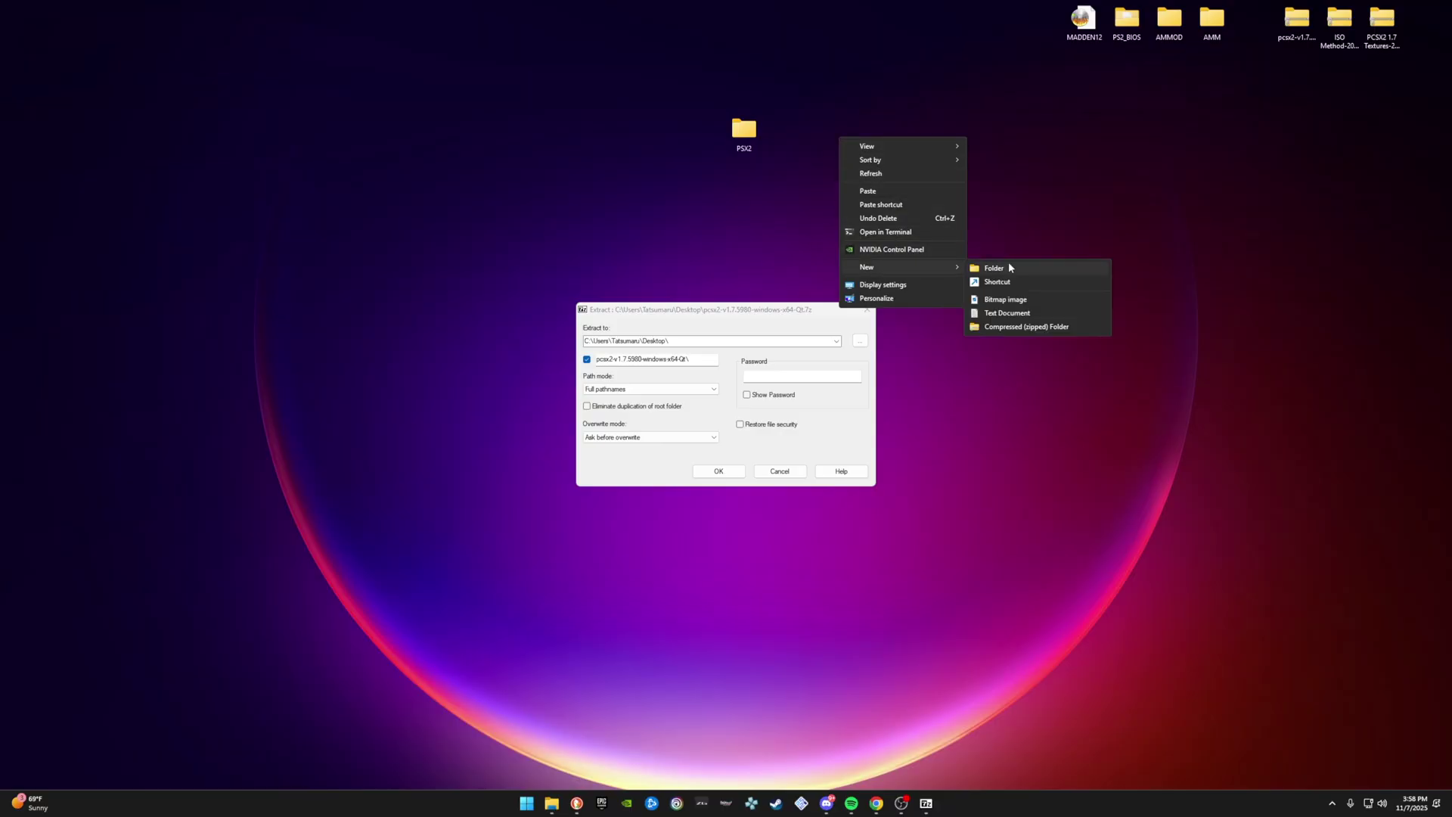
left_click(615, 186)
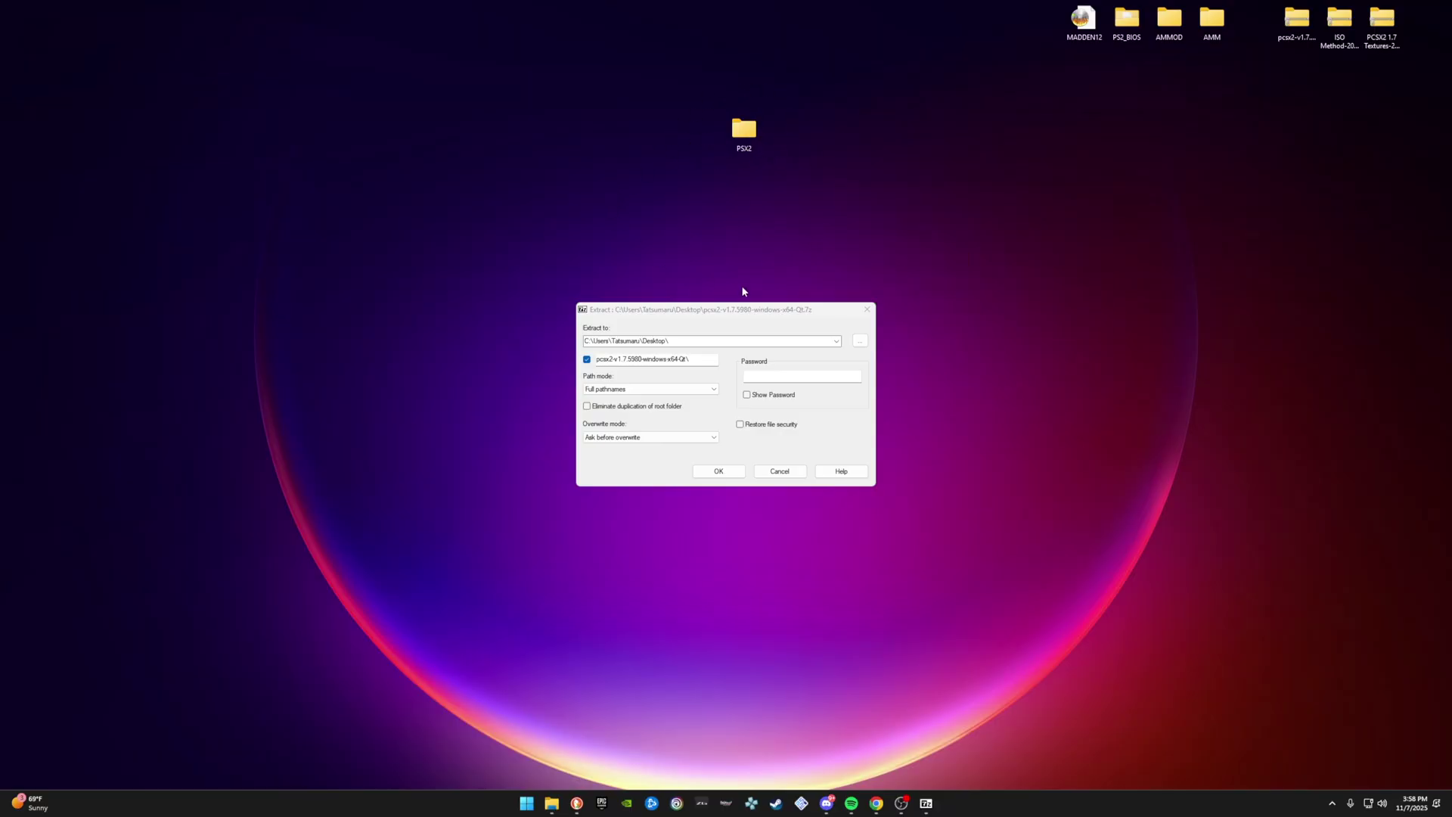
- Set the extraction destination to Desktop\PSX2 and extract the pcsx2 archive
left_click(861, 347)
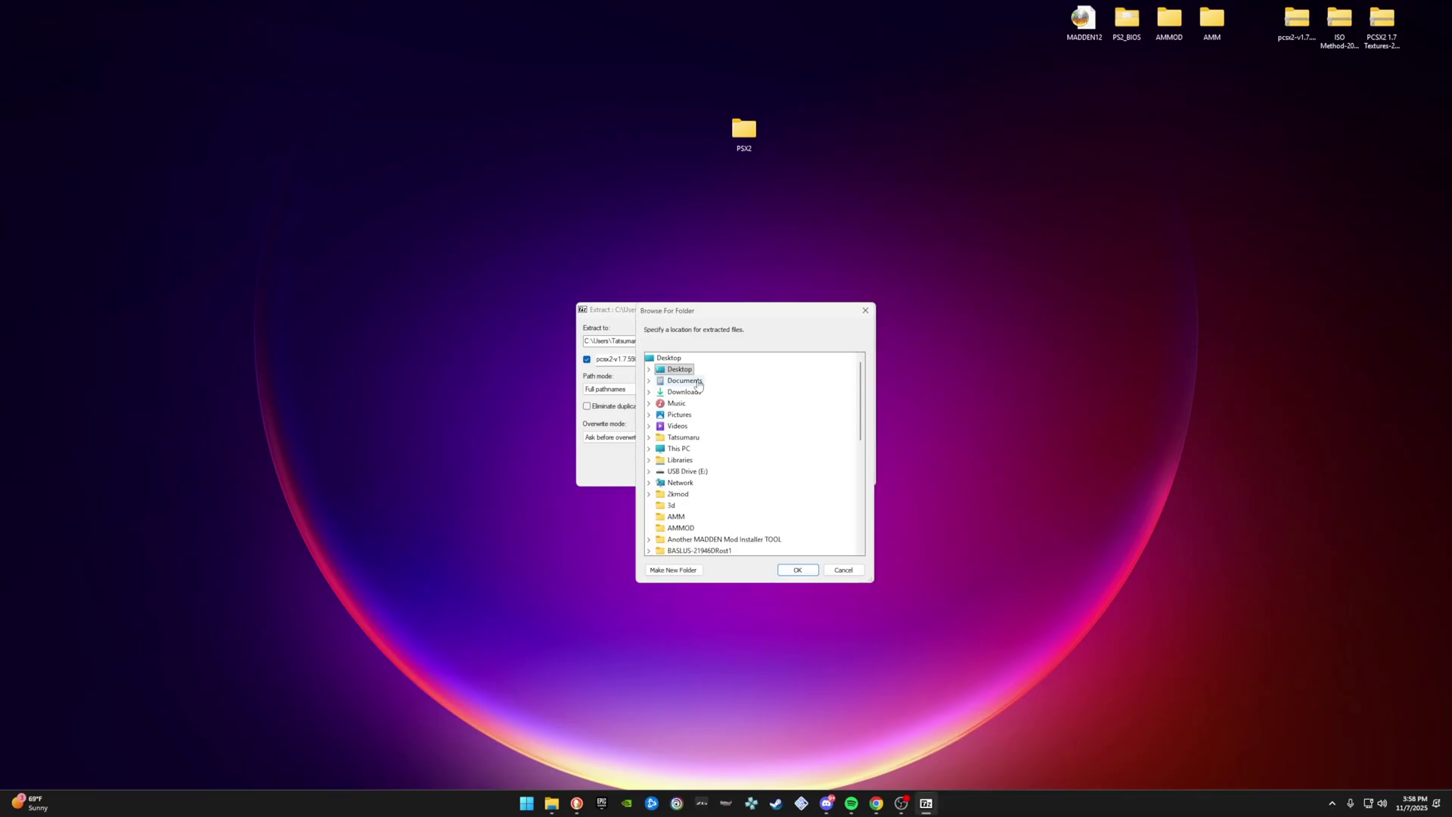
left_click(675, 368)
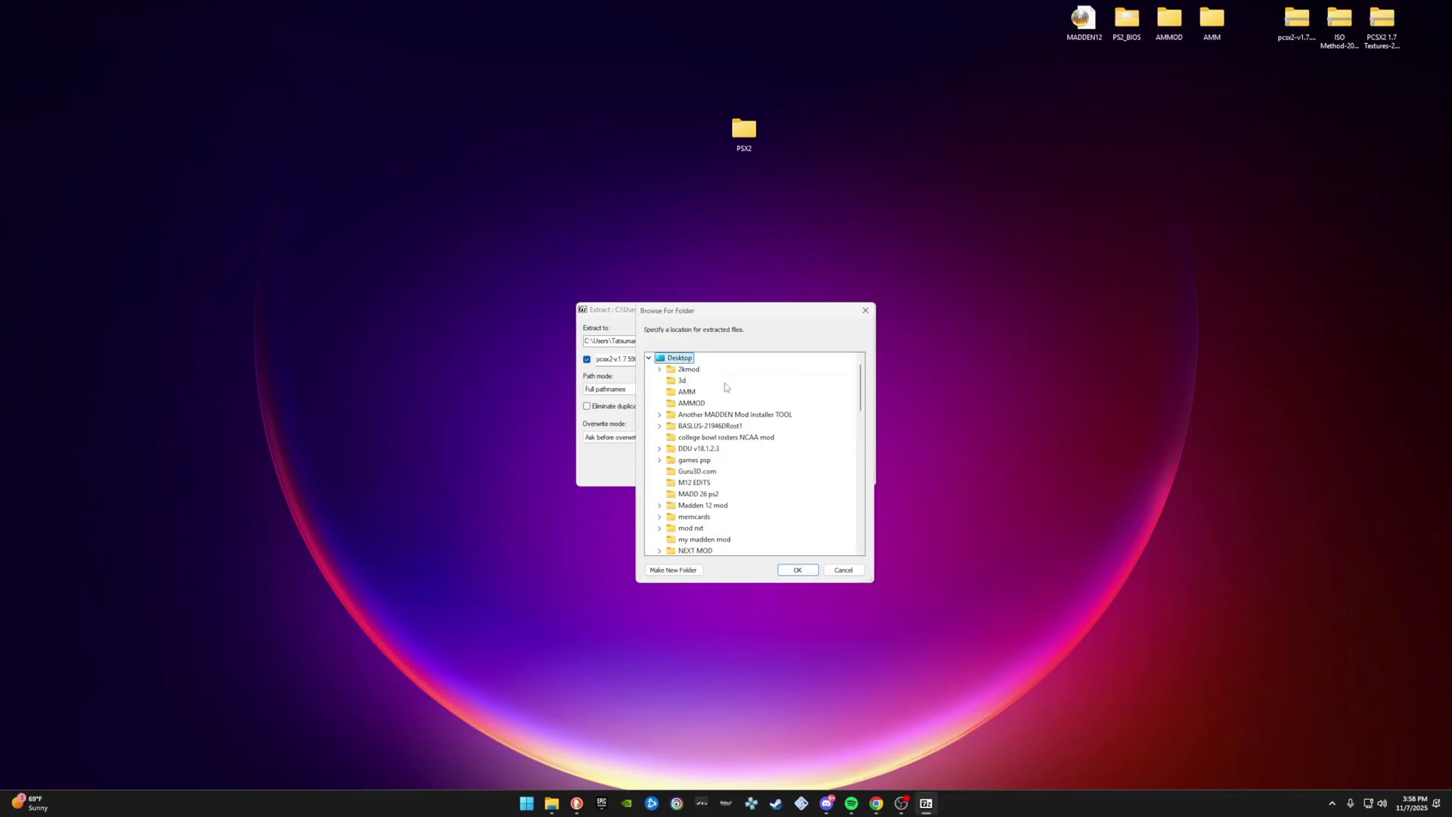
scroll(719, 412, "down", 3)
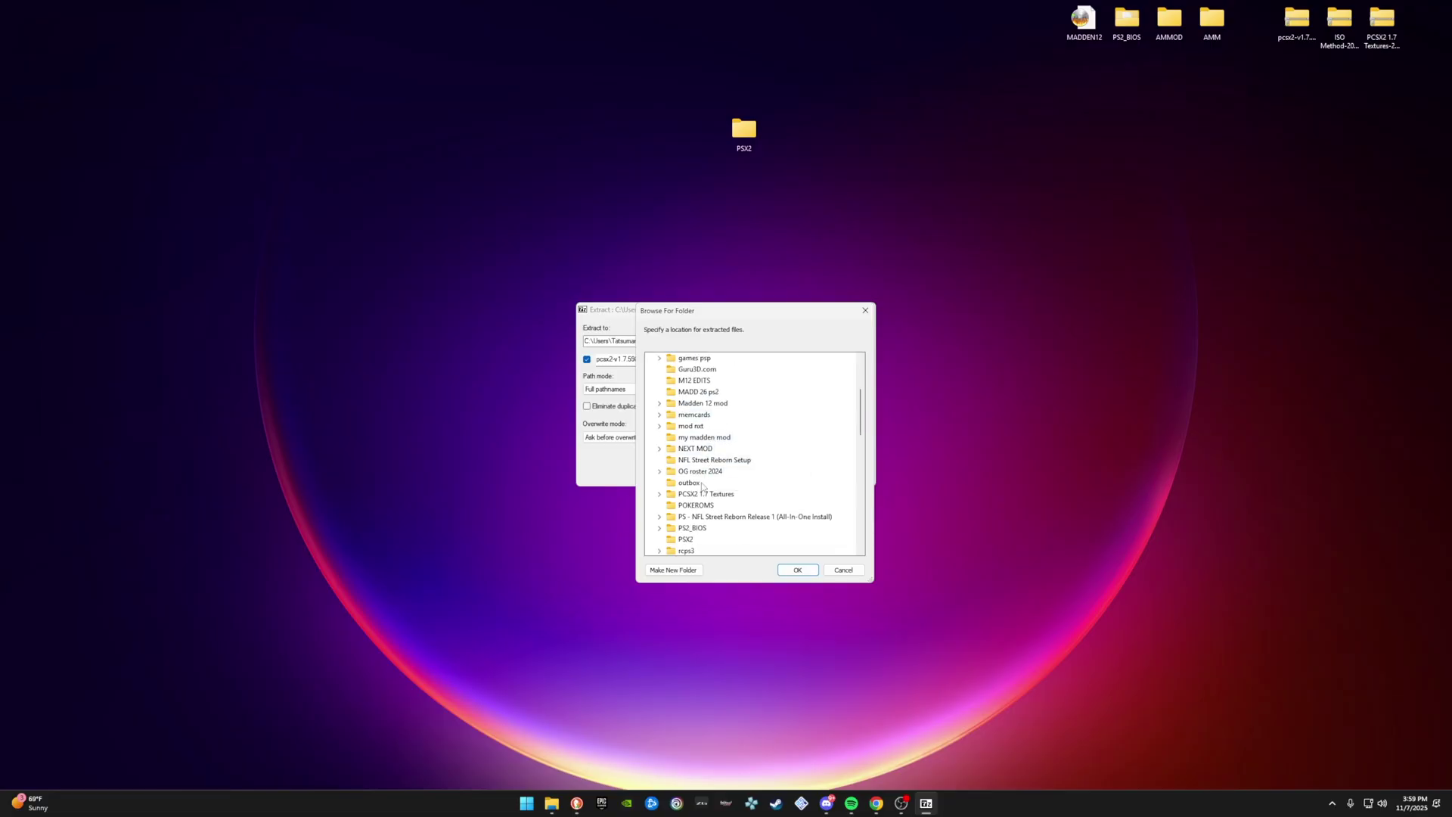
scroll(751, 483, "down", 1)
left_click(685, 505)
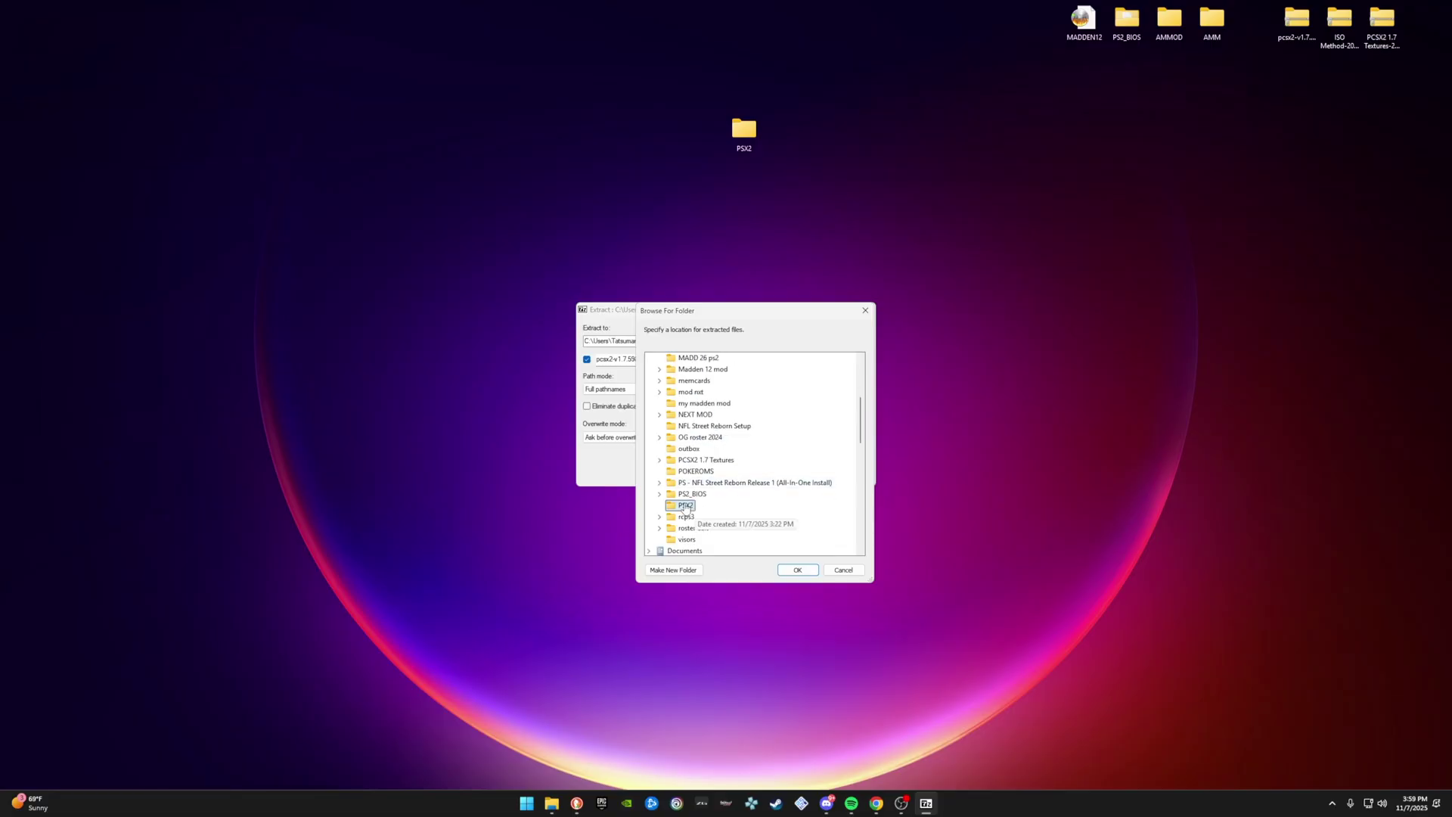
left_click(808, 569)
left_click(719, 472)
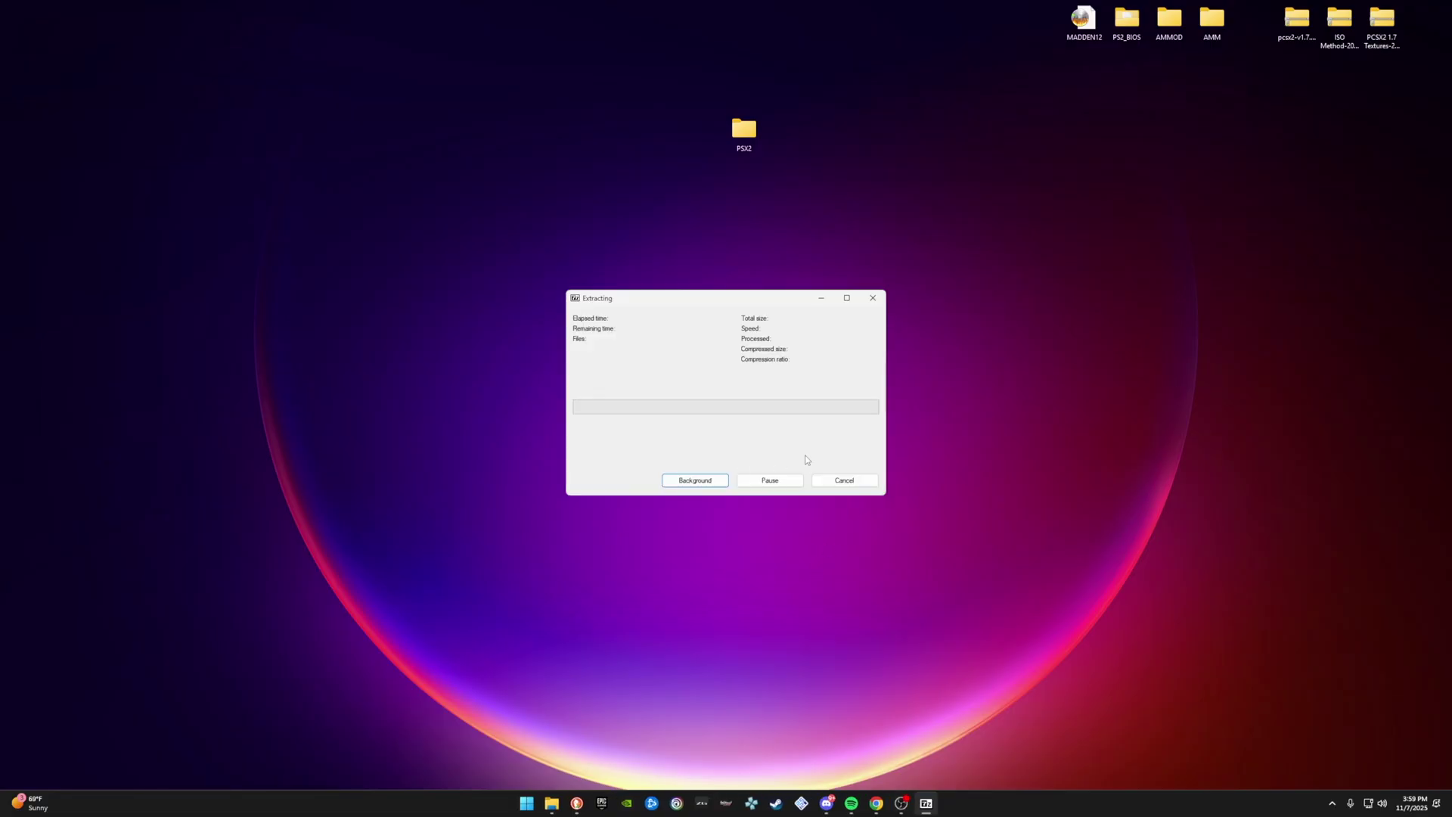
- Open PSX2 and the pcsx2-v1.7.5980-windows-x64-Qt folder, then launch pcsx2-qt
mouse_move(746, 138)
left_mouse_down()
mouse_move(928, 53)
mouse_move(742, 142)
left_mouse_up()
double_click(745, 140)
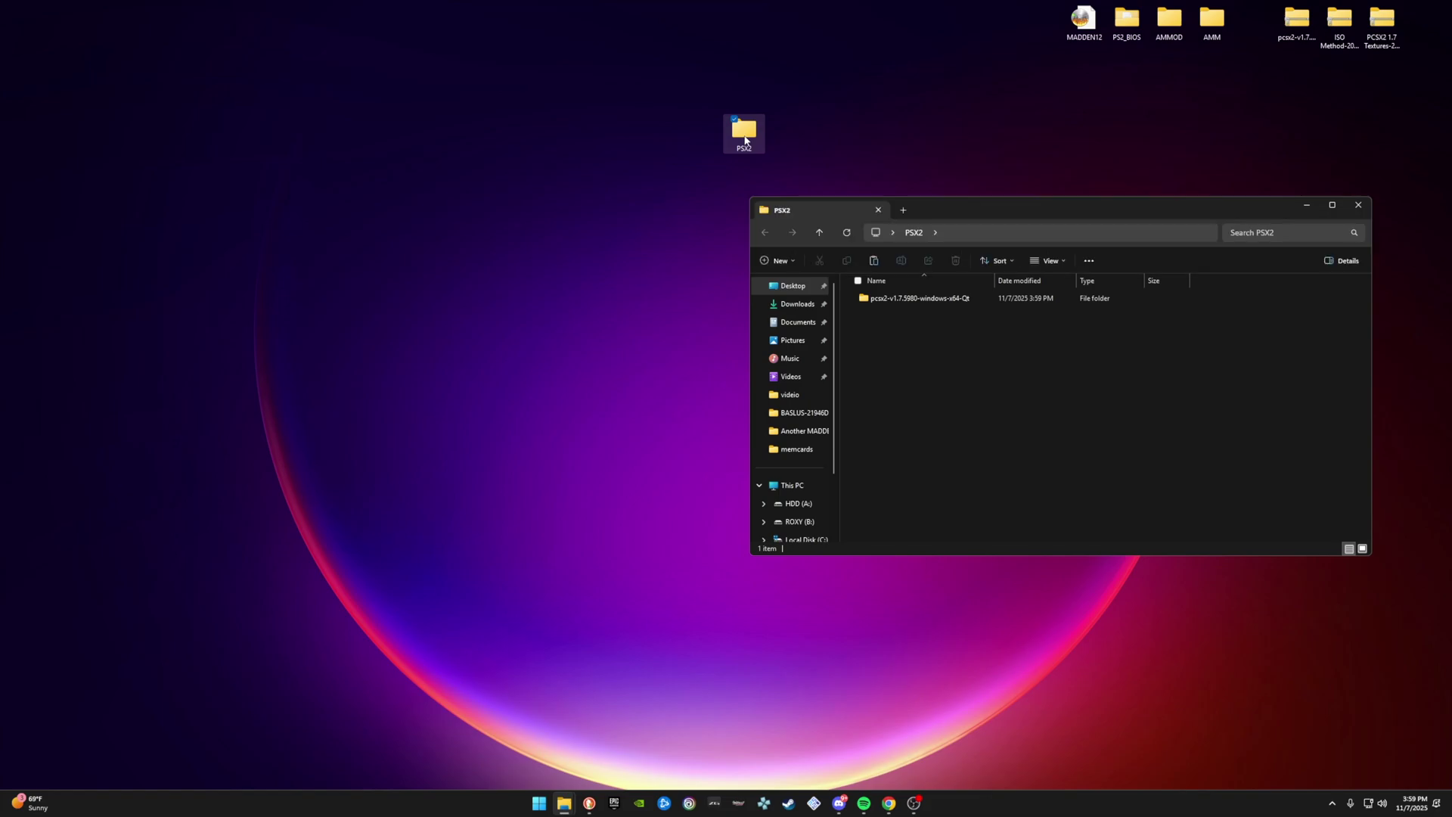
double_click(893, 298)
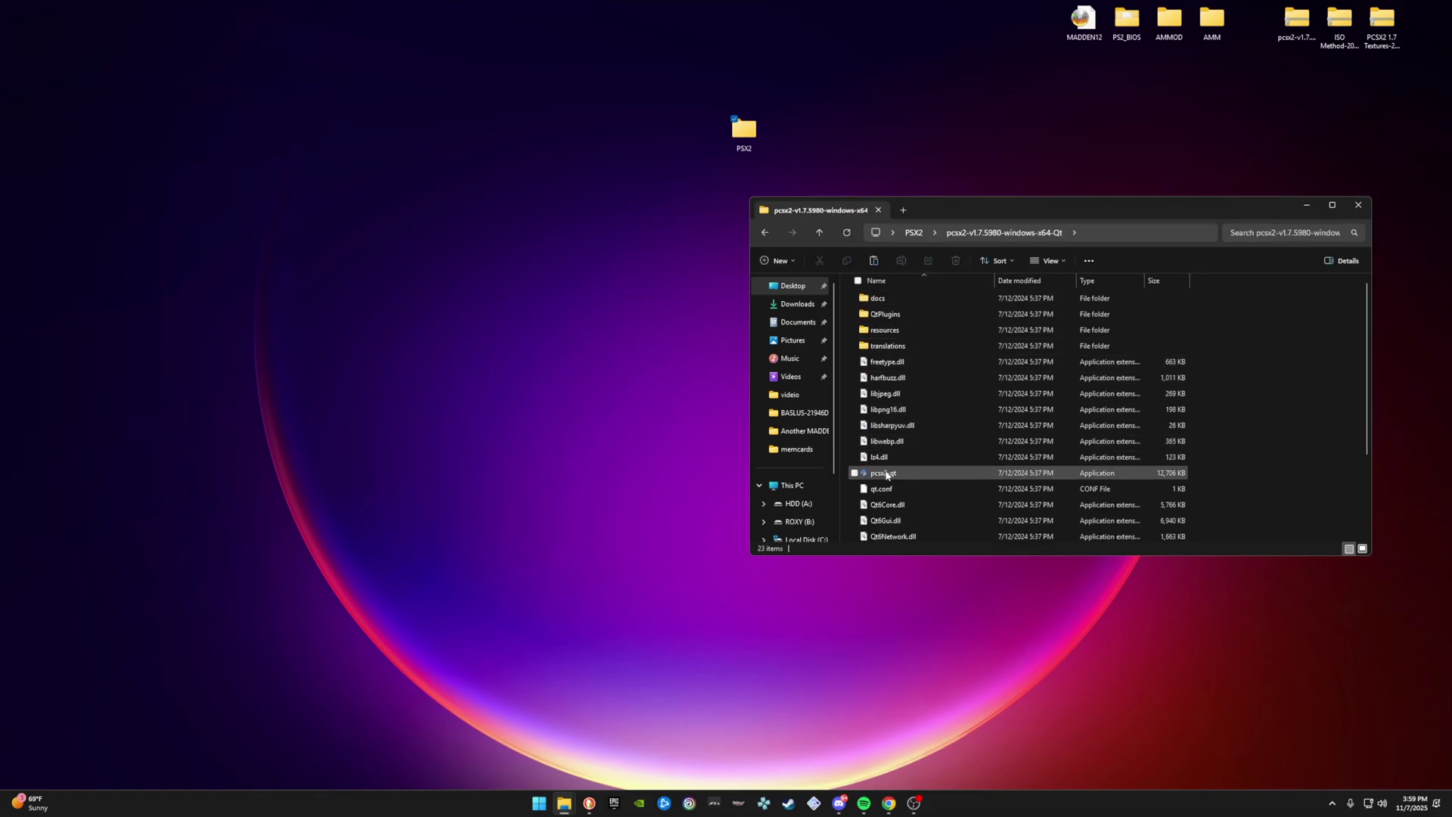
double_click(886, 473)
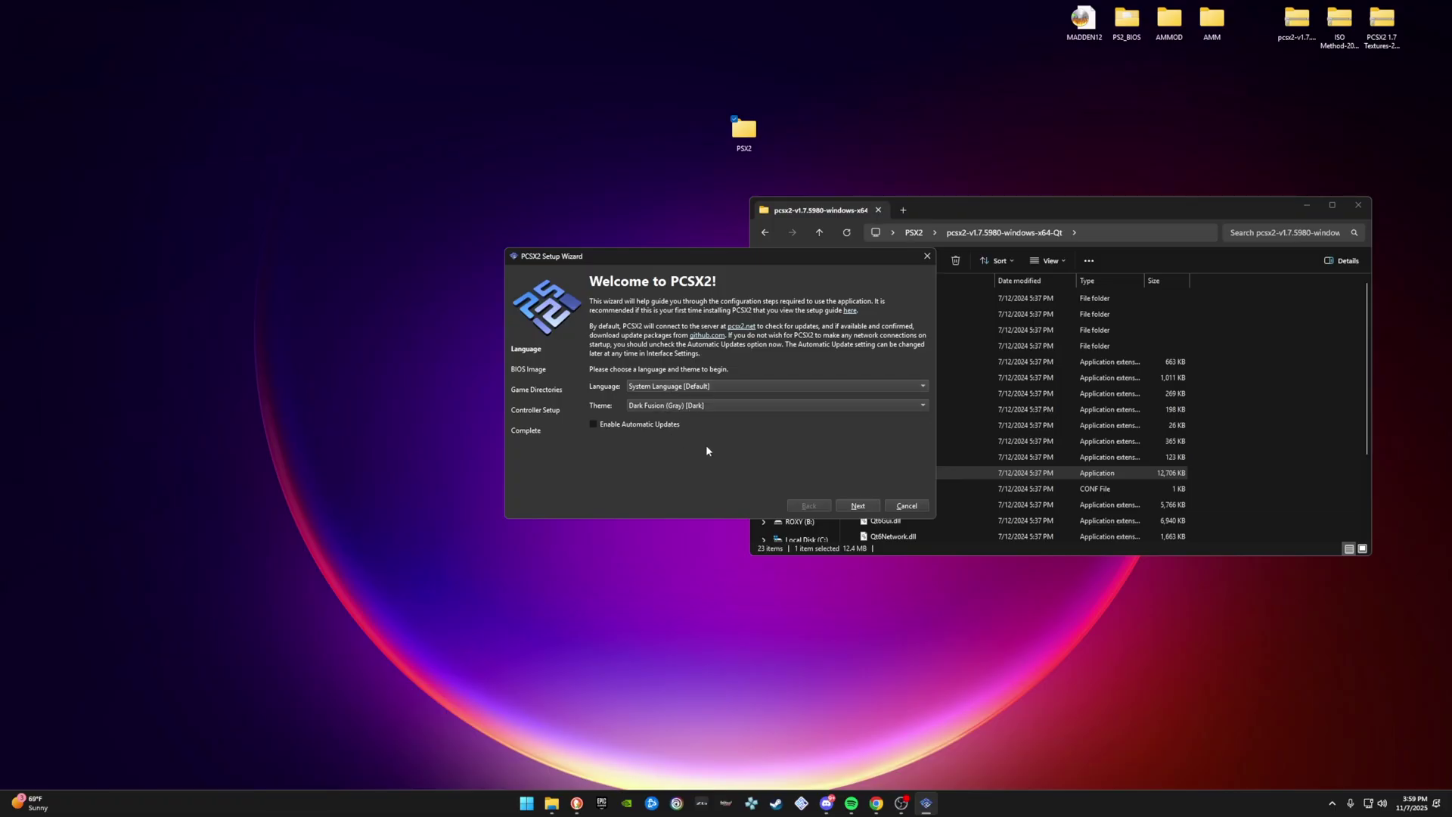
- Set the BIOS directory to Desktop\PS2_BIOS and continue past the no-BIOS warning
left_click(858, 506)
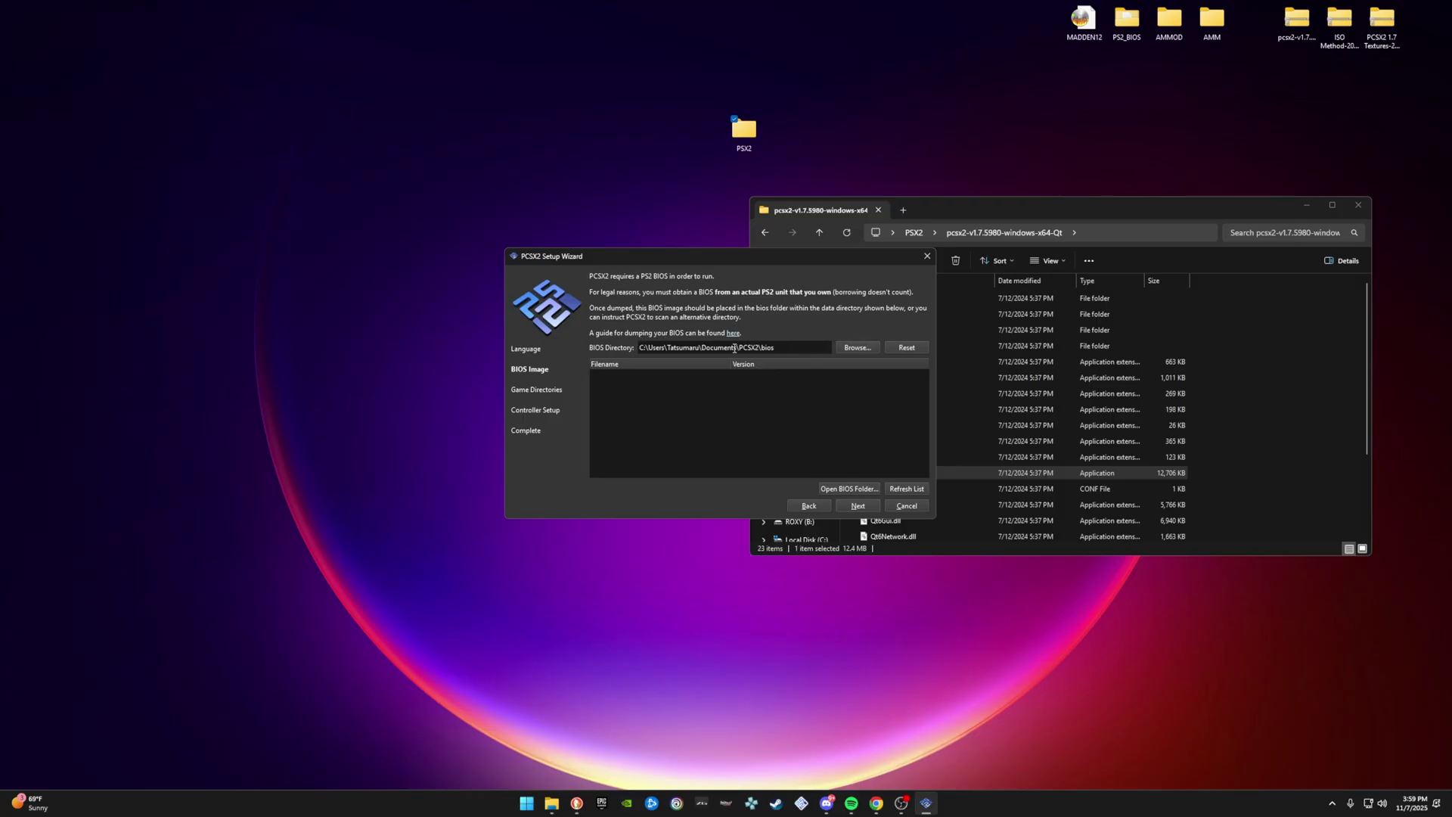
left_click(859, 351)
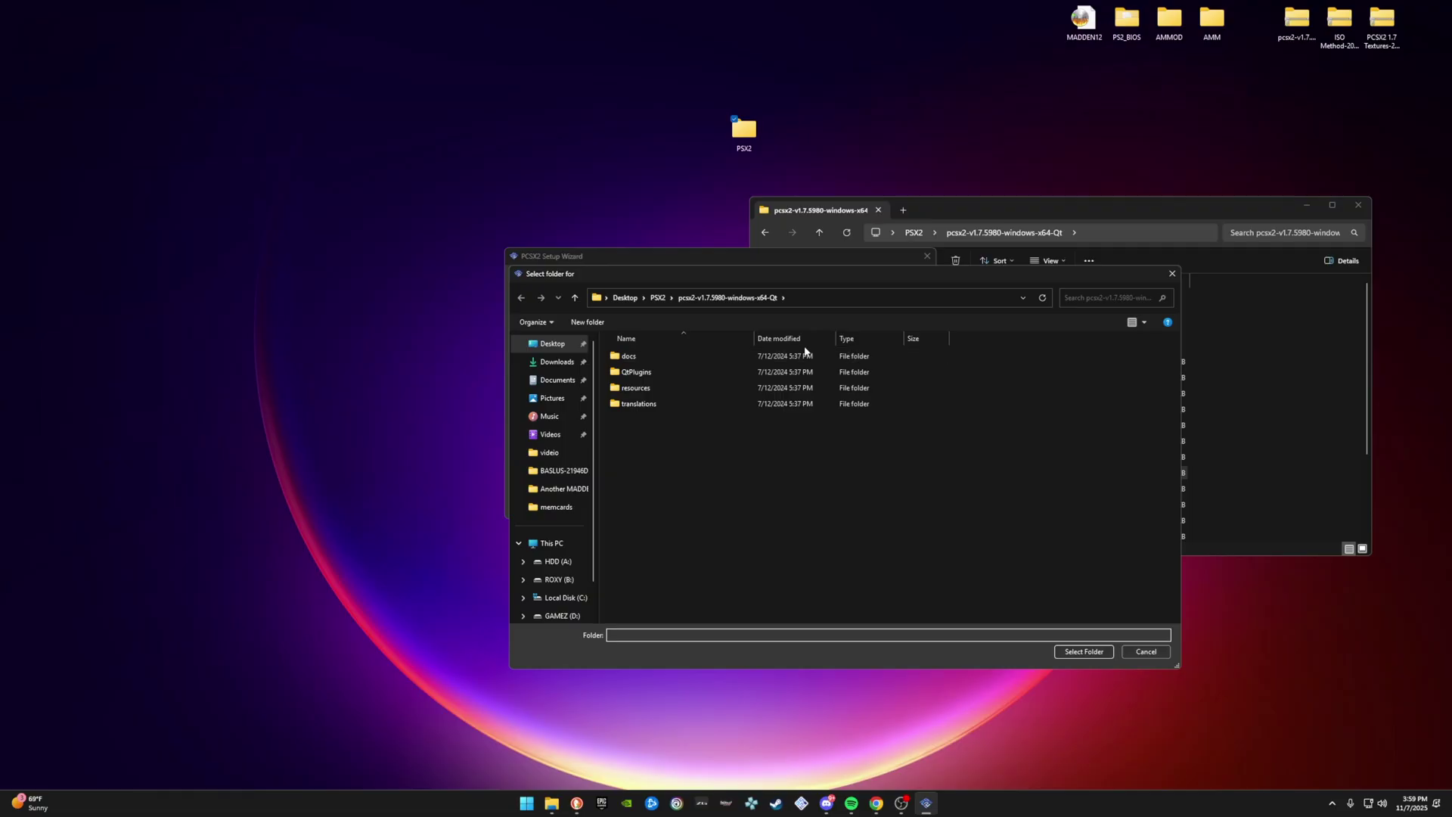
left_click(559, 348)
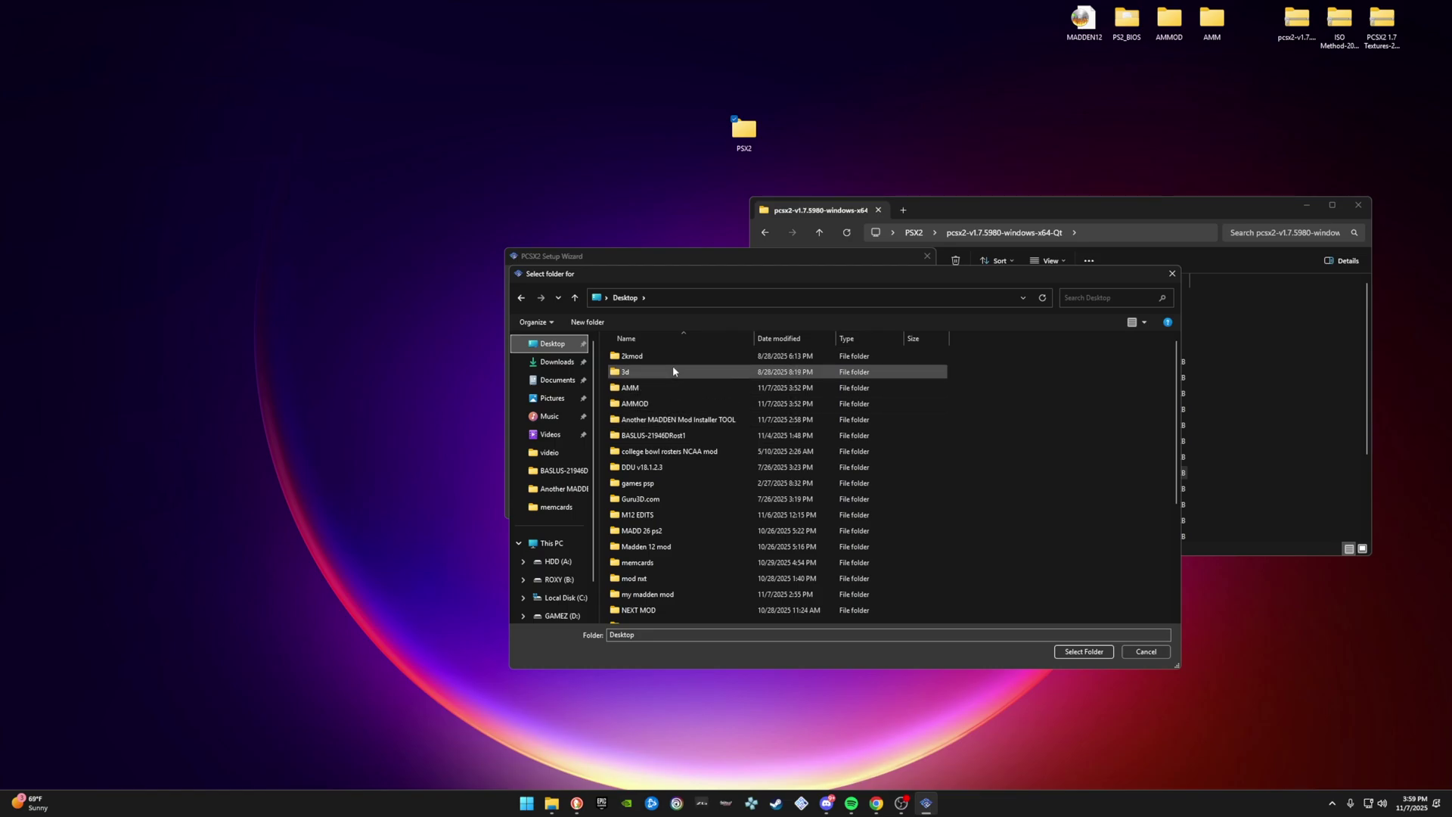
scroll(658, 424, "down", 4)
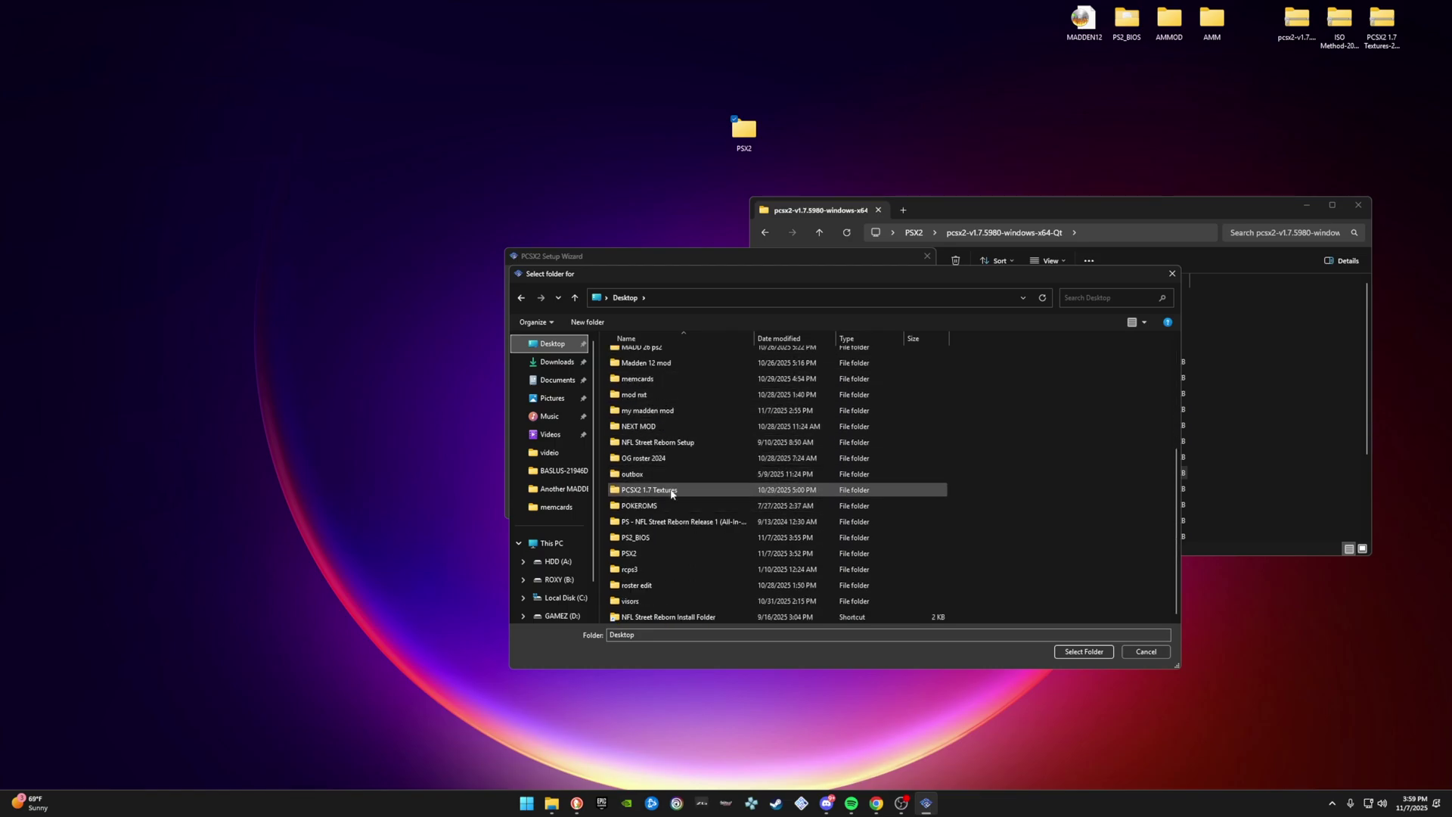
left_click(639, 538)
left_click(1084, 651)
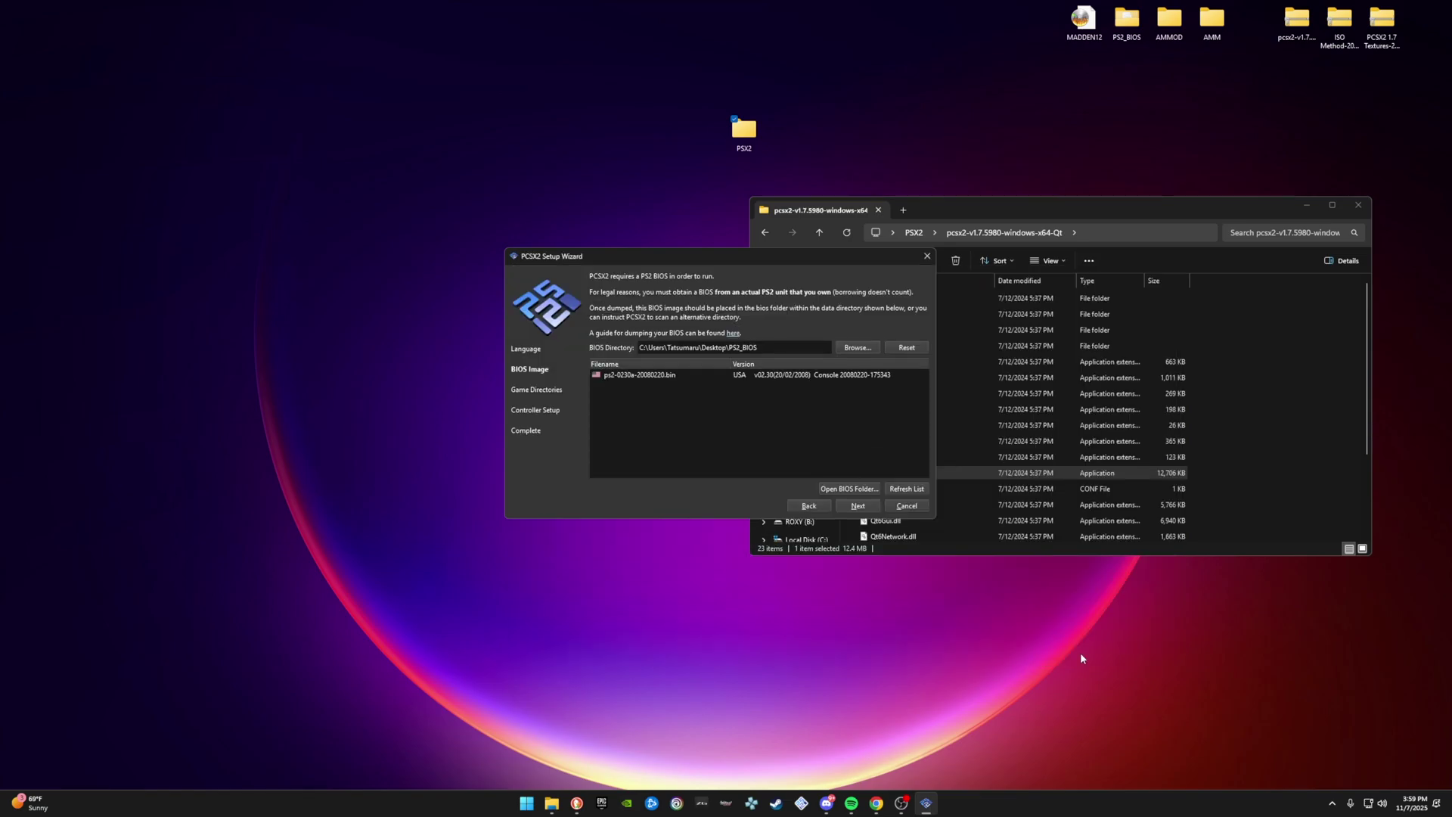
left_click(858, 509)
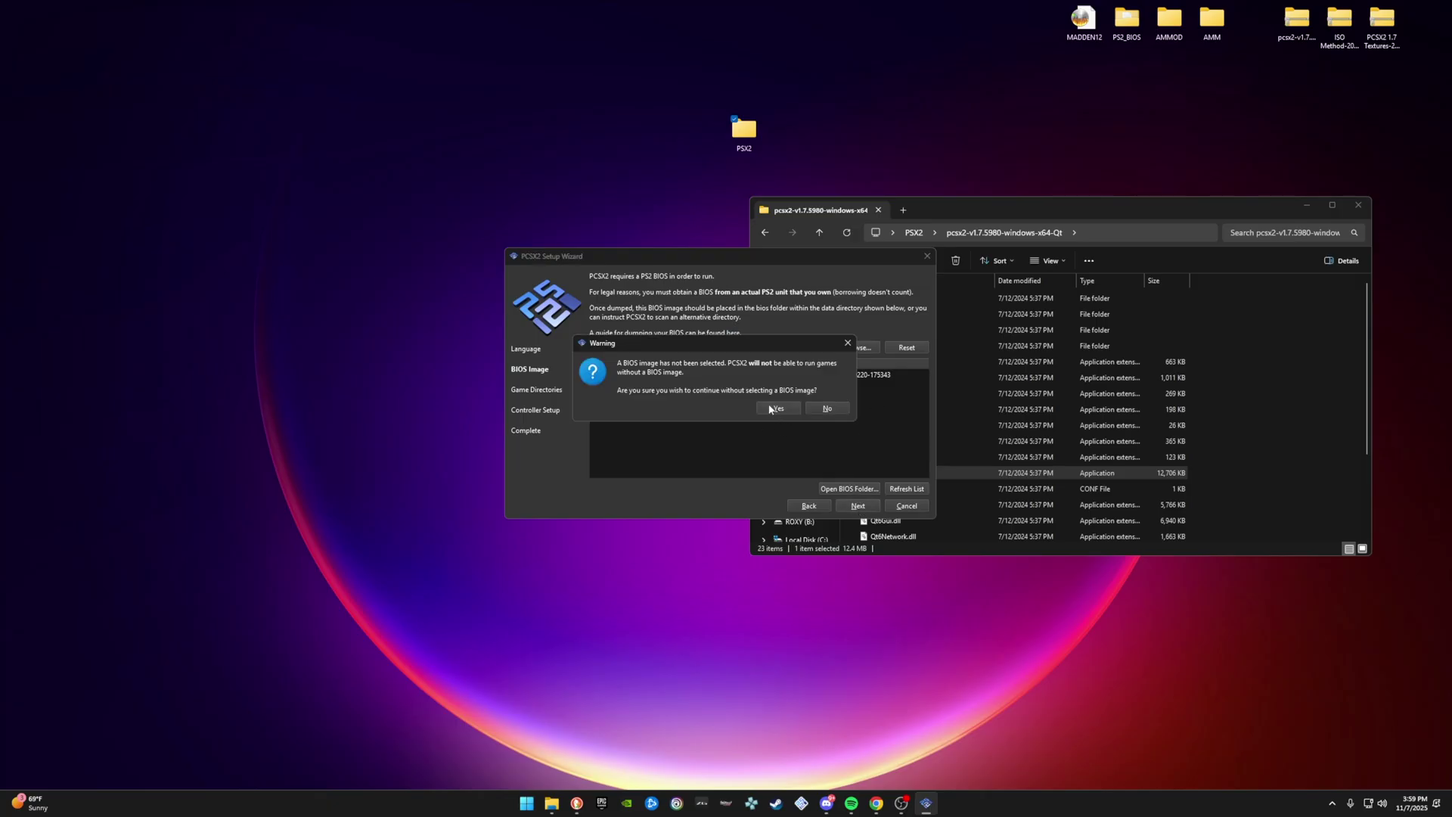
left_click(776, 408)
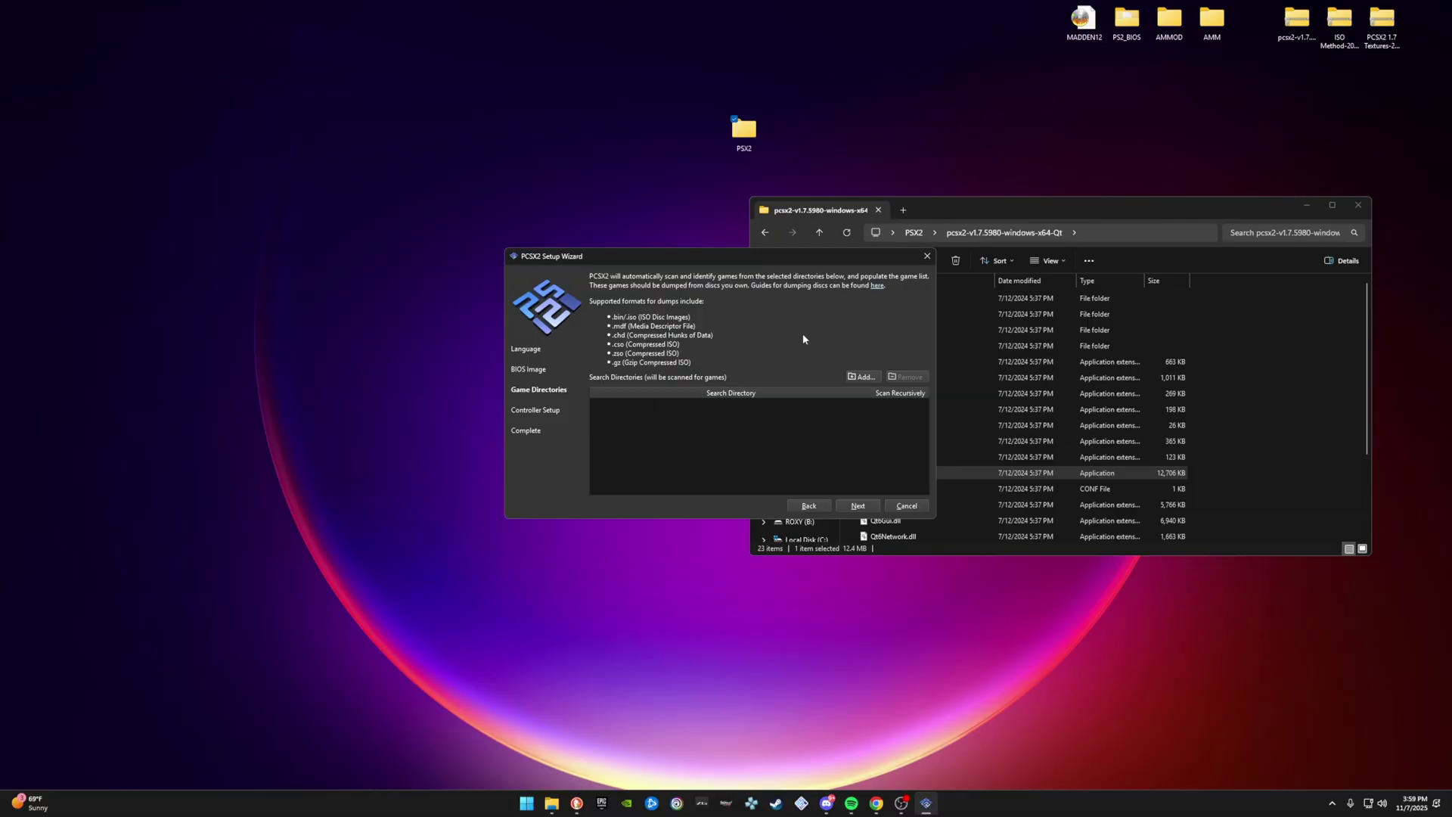
- Add Desktop\AMMOD as a recursively scanned game directory and continue
left_click(871, 379)
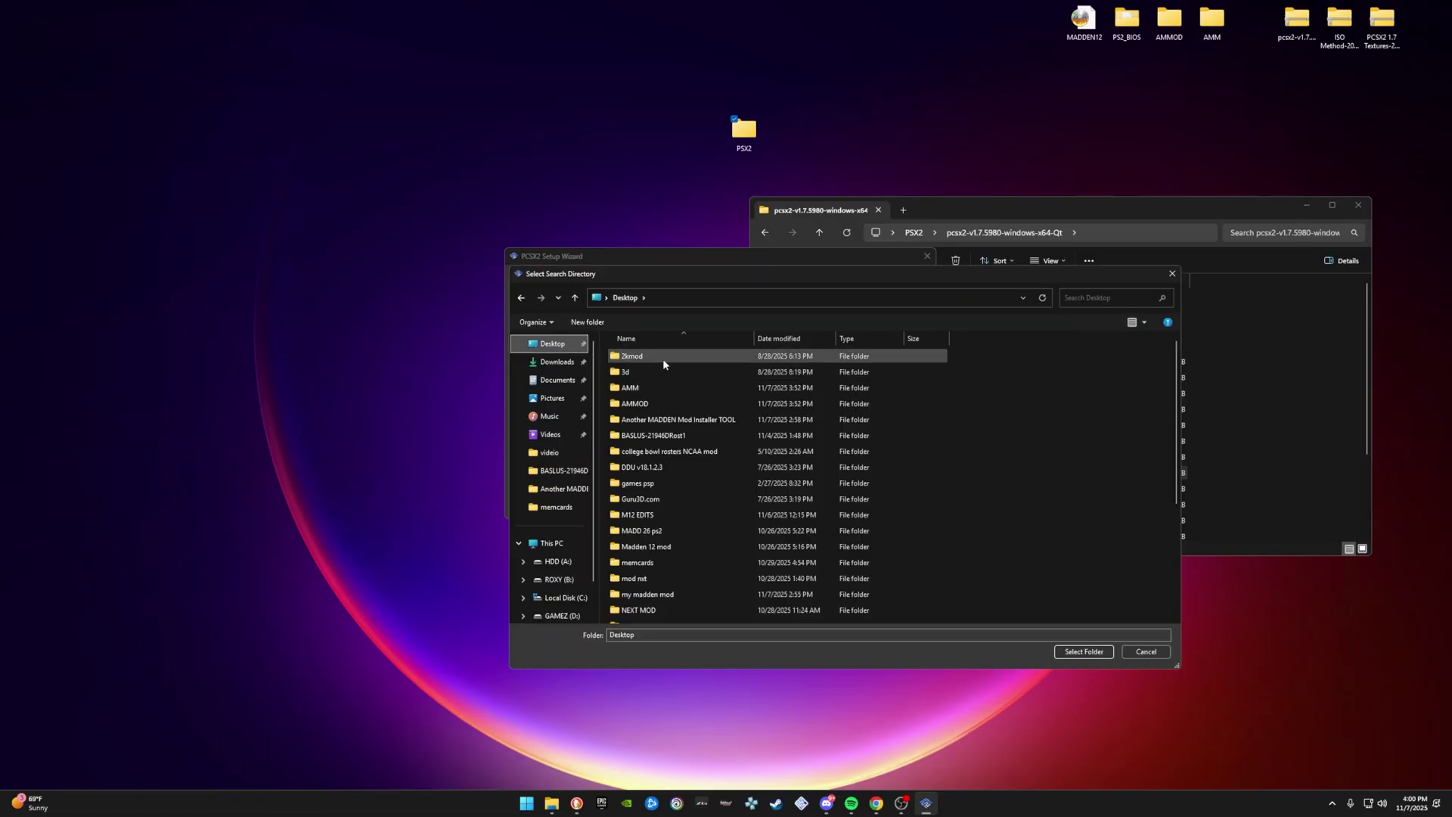
left_click(696, 406)
left_click(1084, 651)
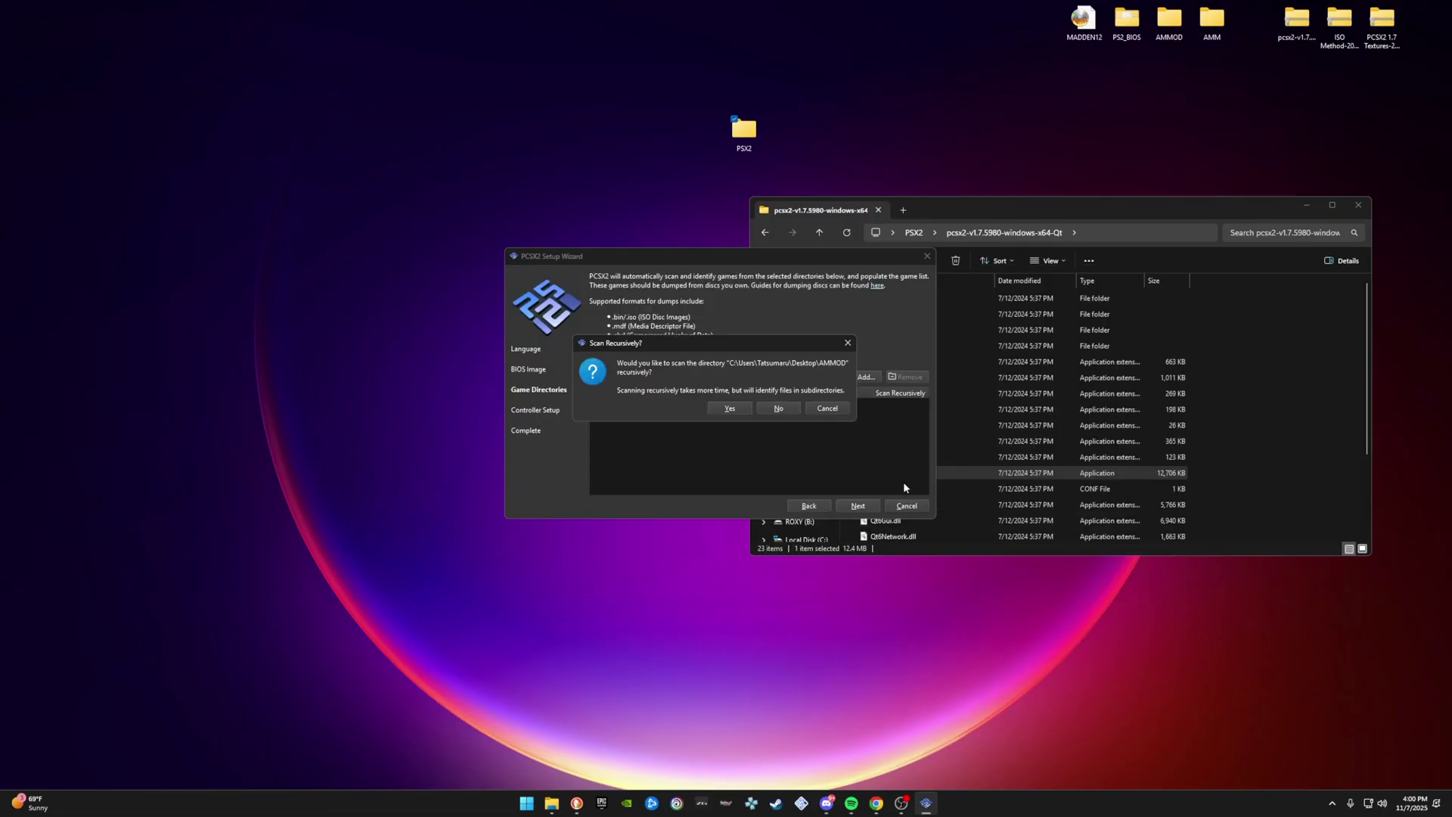
left_click(731, 408)
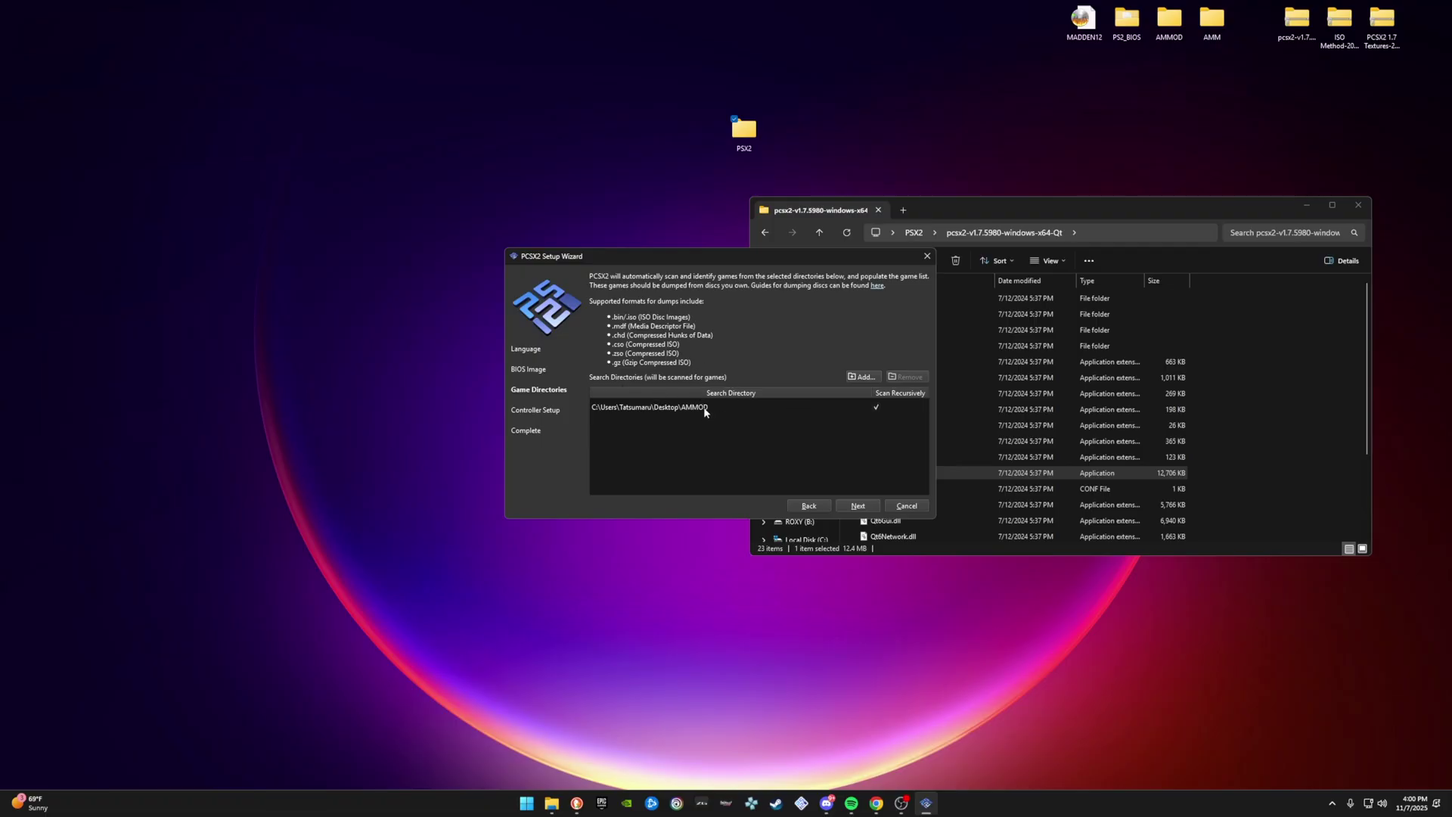
left_click(857, 506)
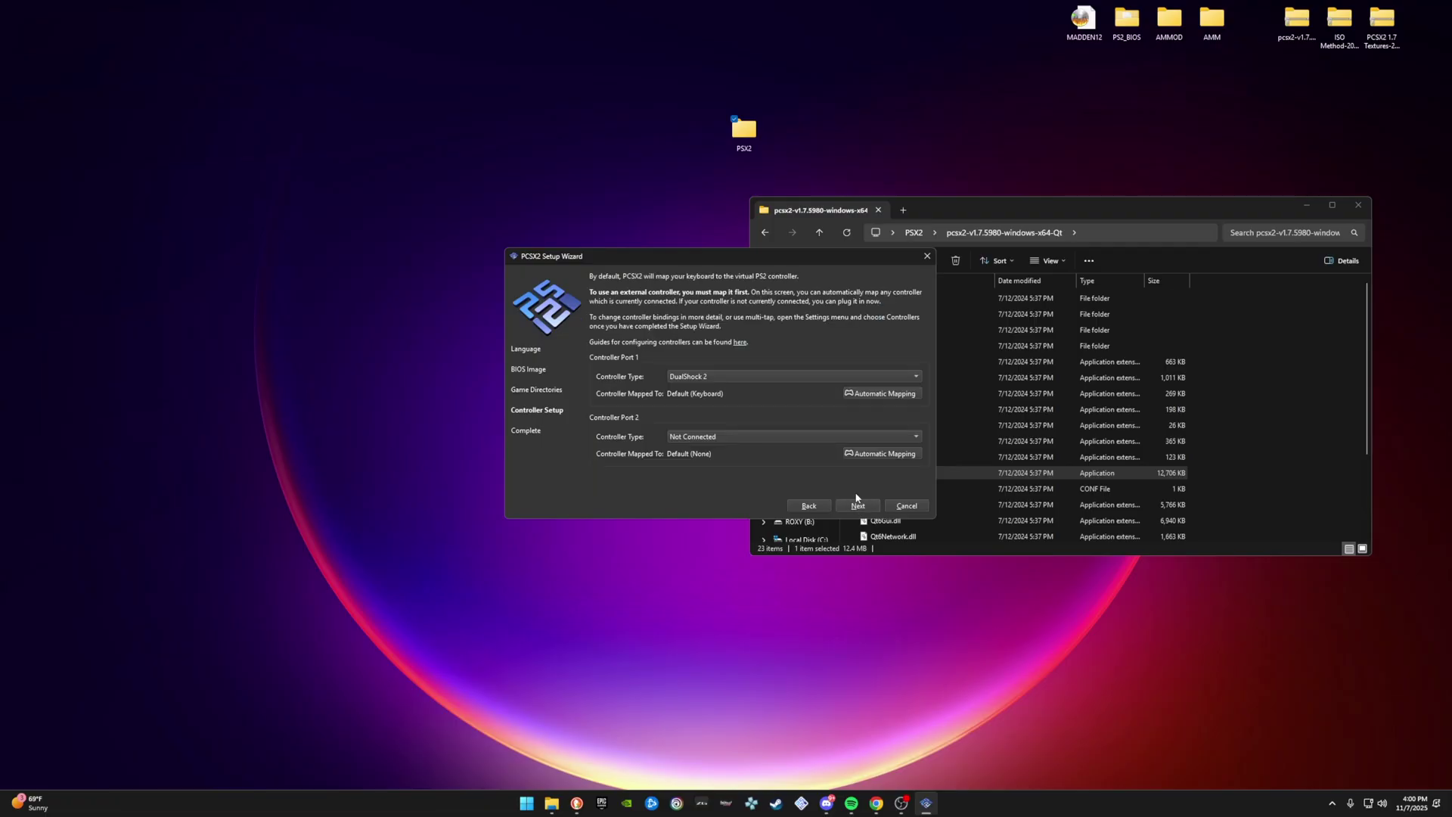
- Auto-map port 1 to SDL-0, finish the wizard, then close and relaunch pcsx2-qt
left_click(878, 394)
left_click(925, 428)
left_click(859, 506)
left_click(857, 505)
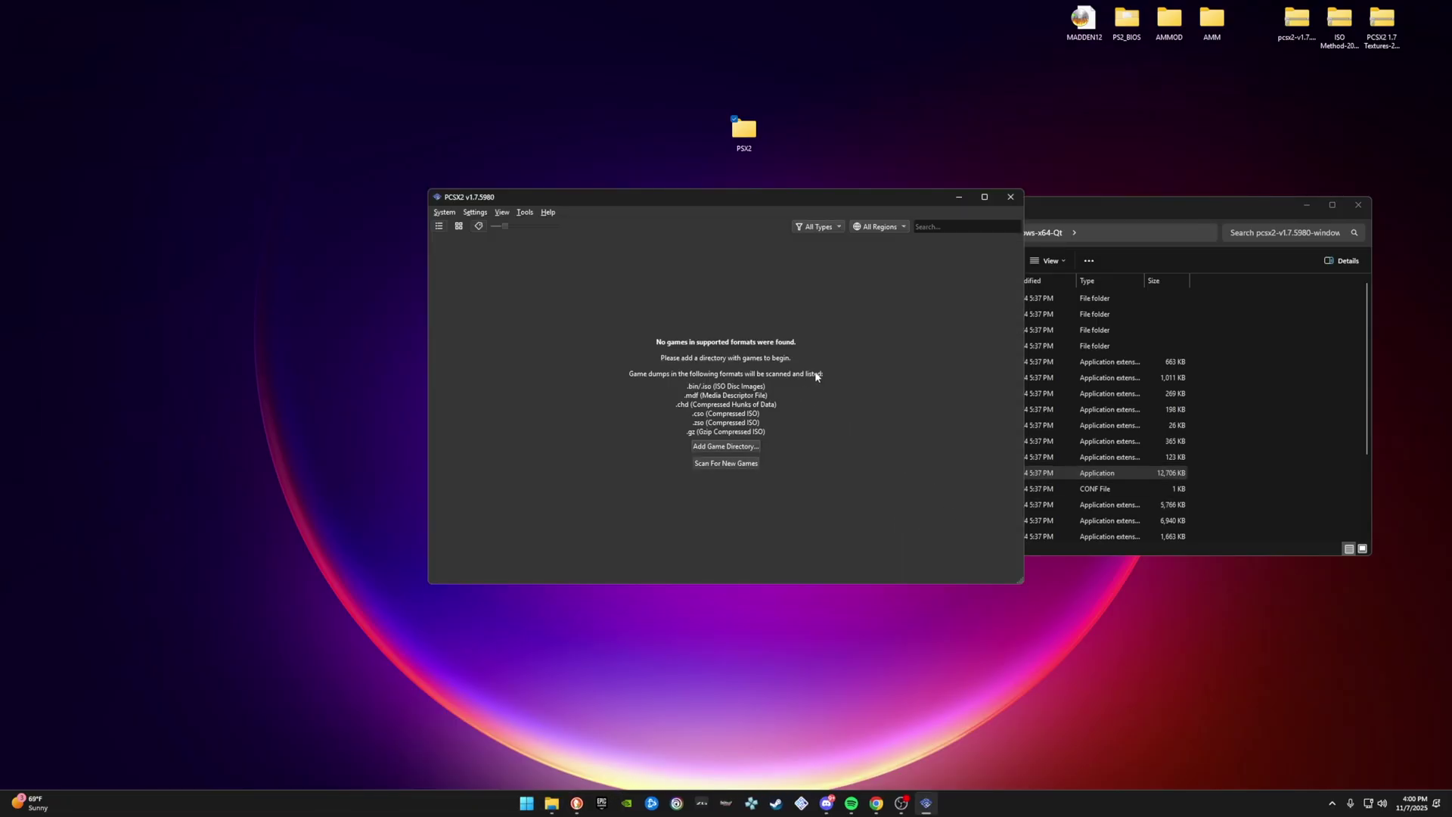
left_click(1010, 197)
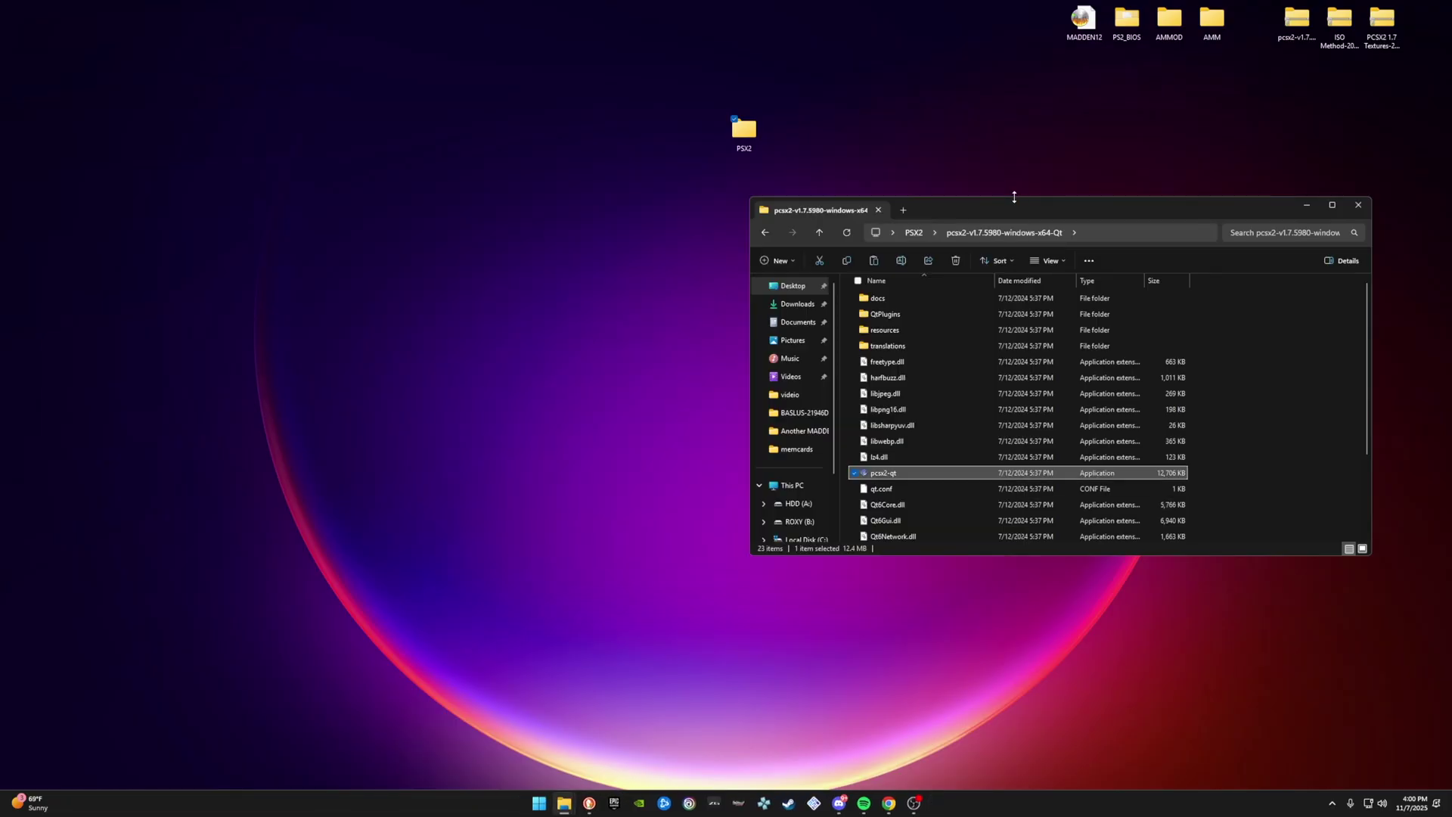
double_click(885, 473)
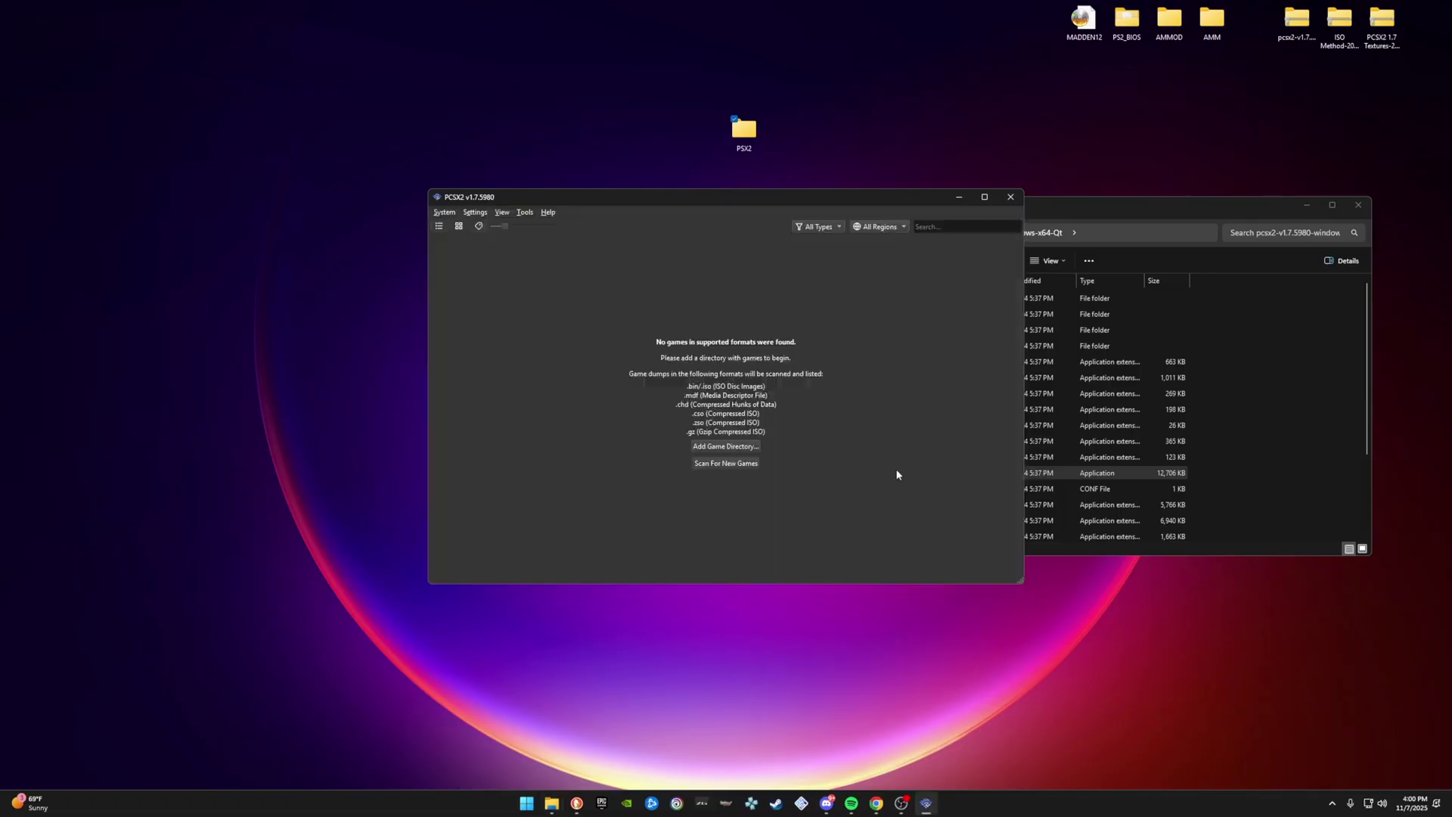
- Open the Memory Cards settings and eject the cards from slots 1 and 2
left_click(476, 212)
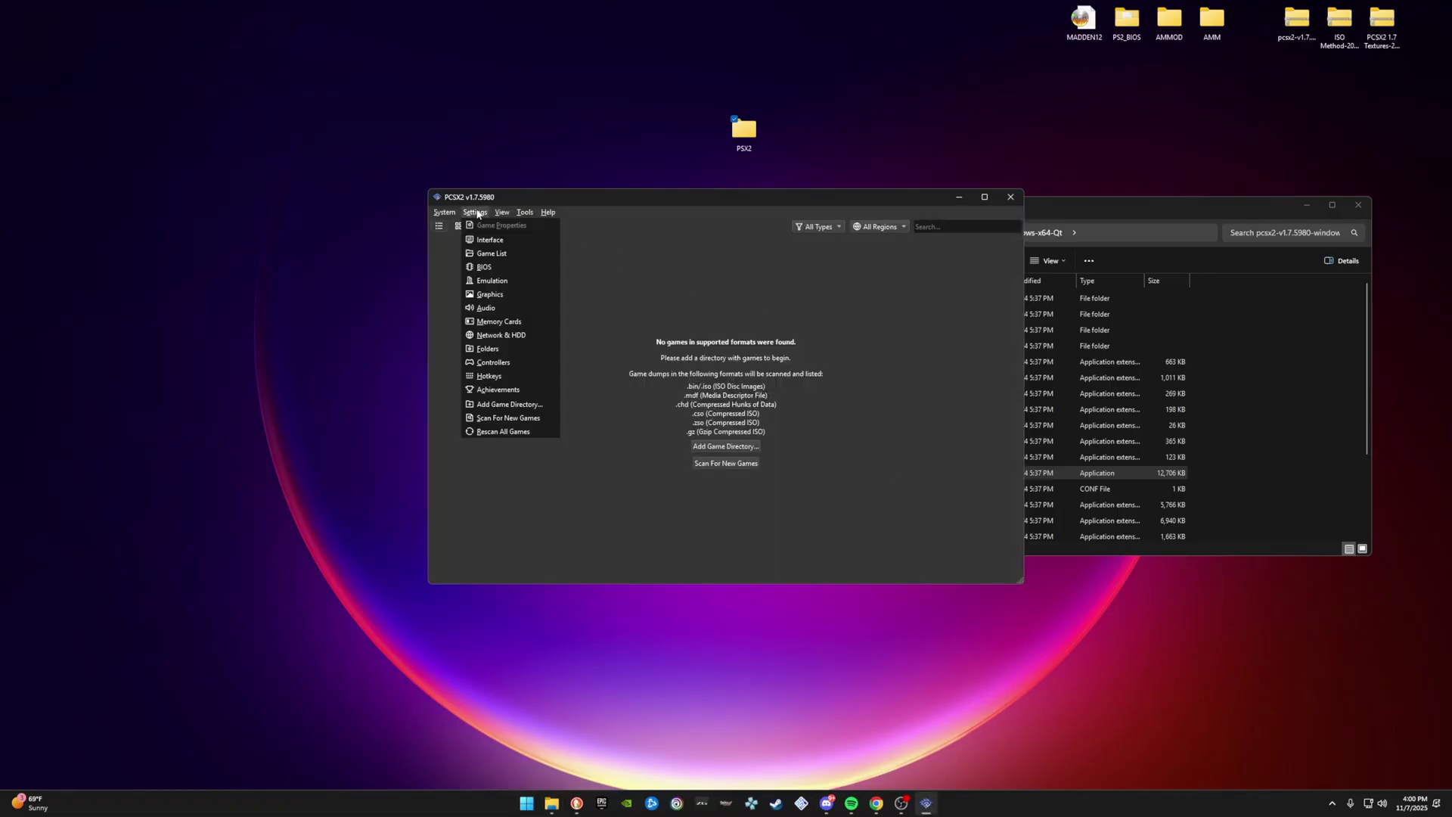
left_click(502, 335)
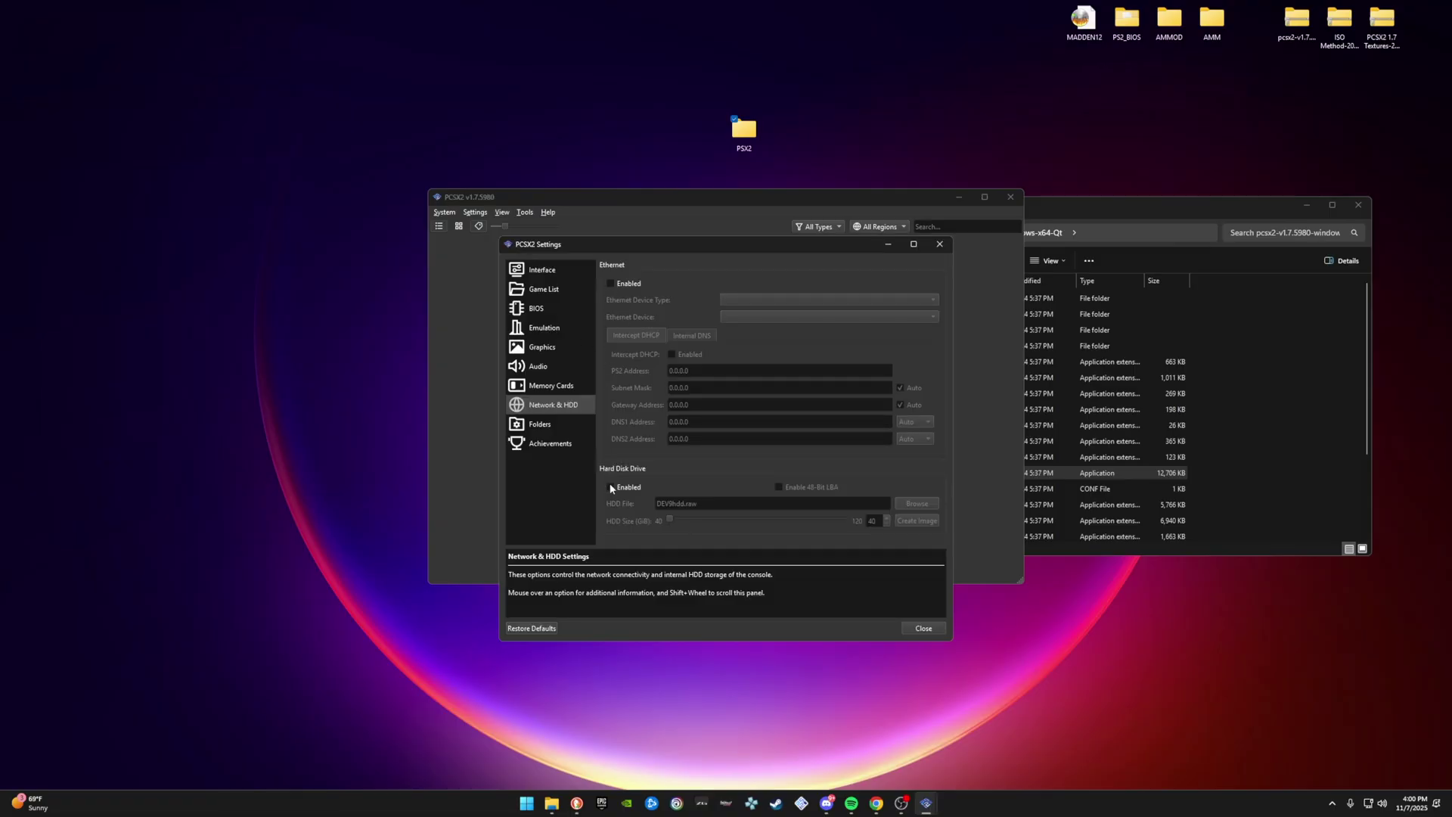
left_click(554, 388)
left_click(756, 301)
left_click(932, 300)
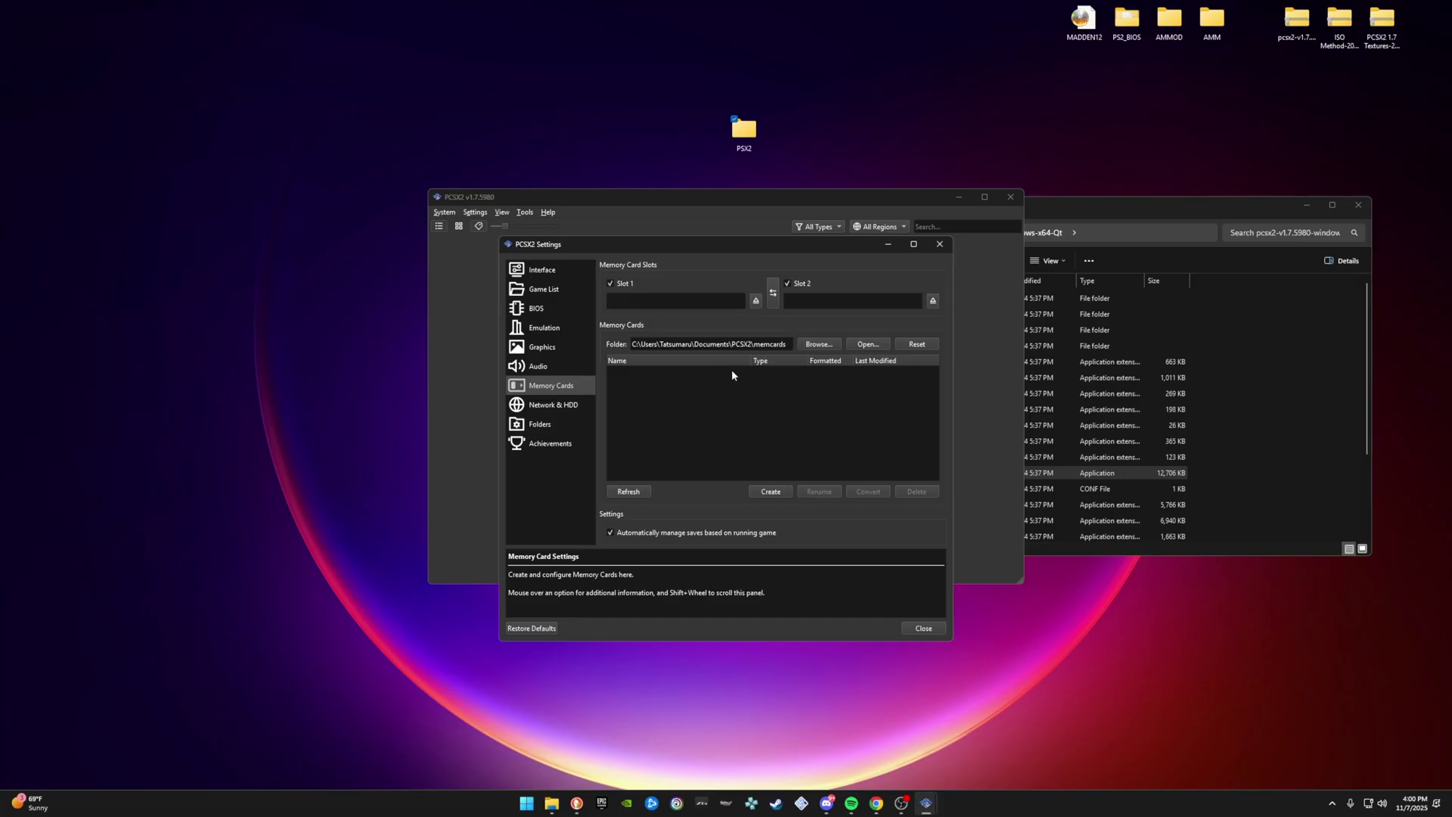
- Create a 64 MB memory card named ps2mod and insert ps2mod.ps2 into Slot 1
left_click(771, 493)
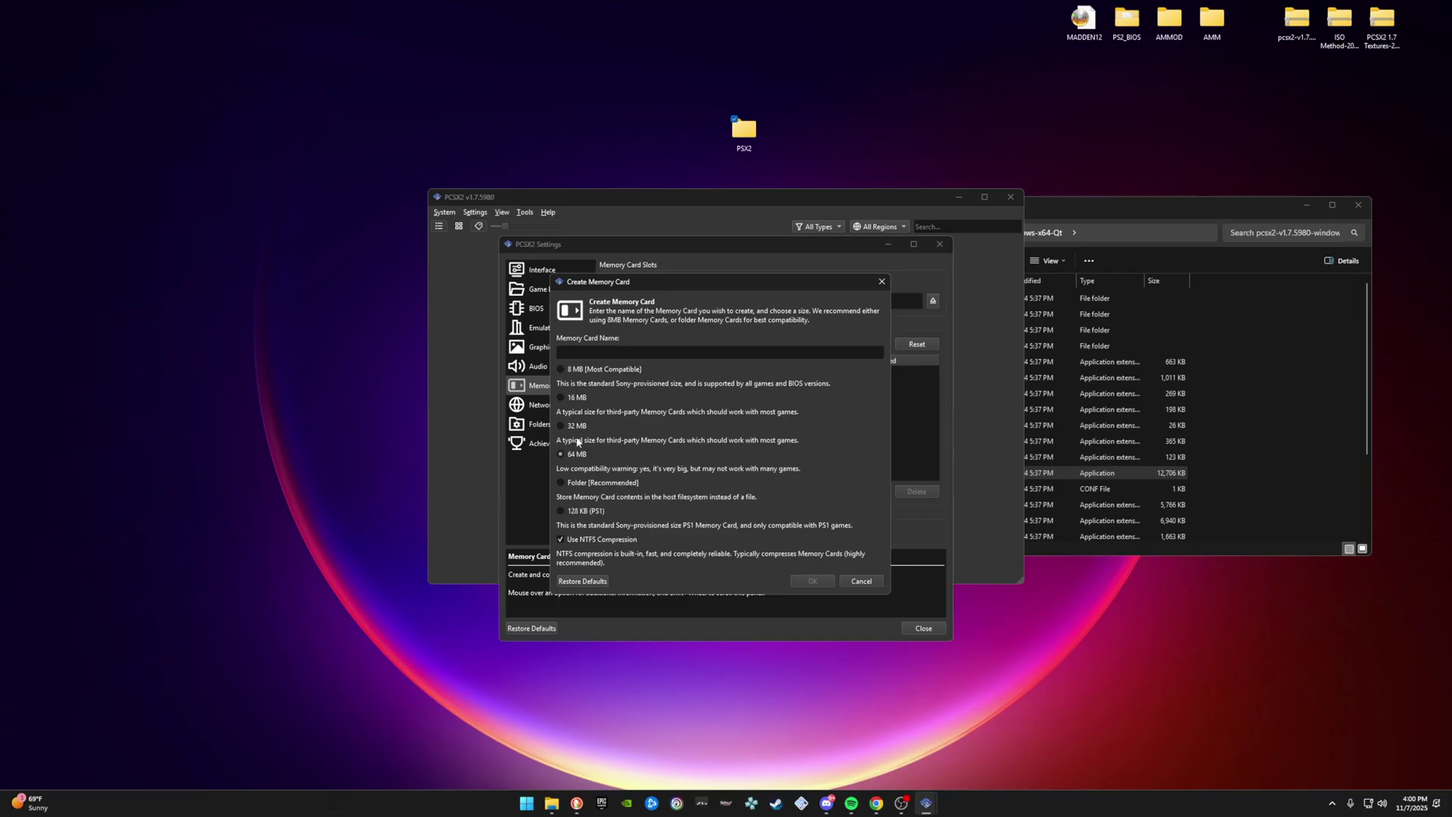
left_click(632, 351)
type("OS@MOD")
key("BackSpace")
key("BackSpace")
key("BackSpace")
key("BackSpace")
key("BackSpace")
key("BackSpace")
type("ps2mo")
left_click(815, 580)
left_click(771, 453)
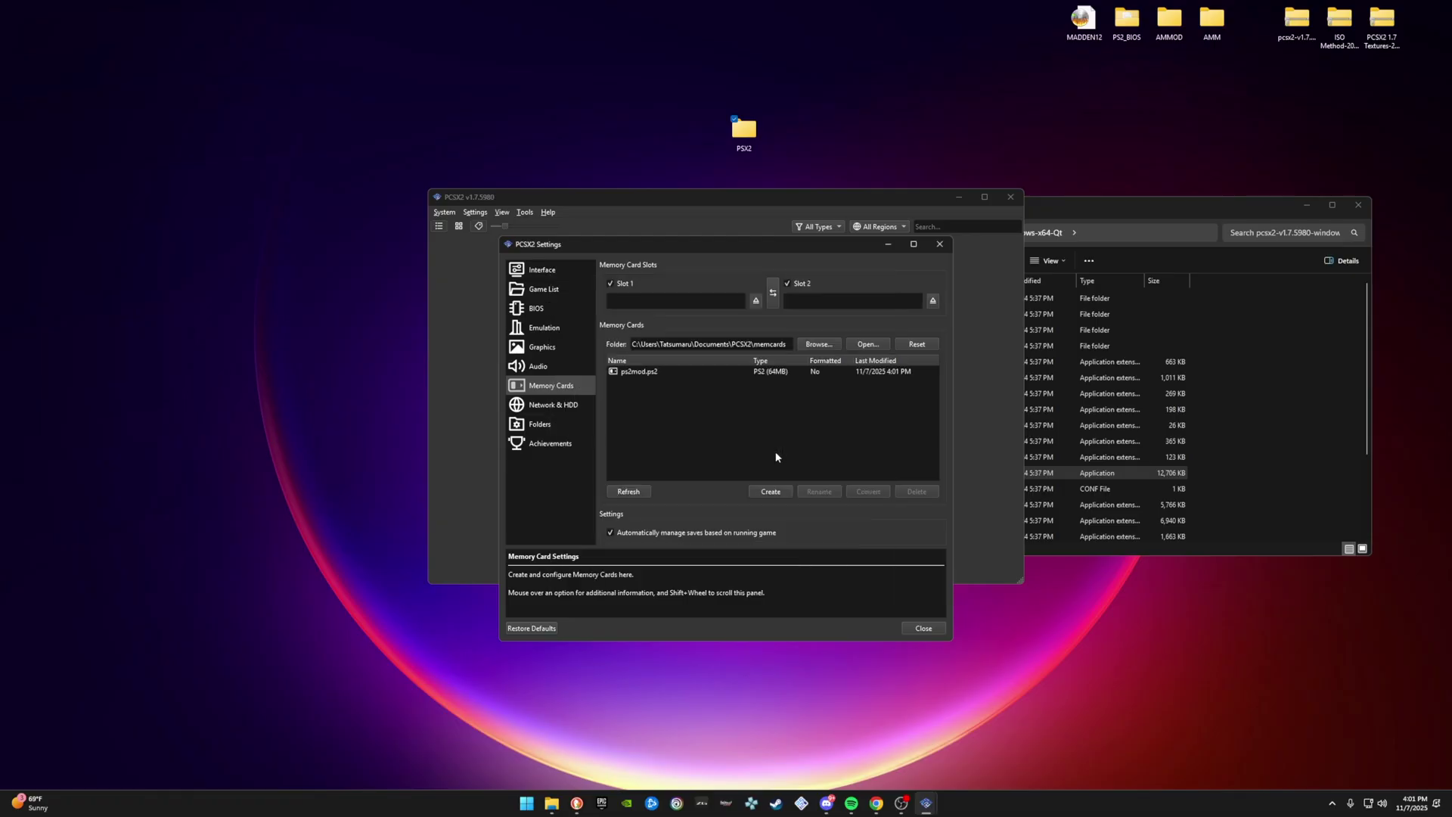
left_click_drag(688, 372, 670, 303)
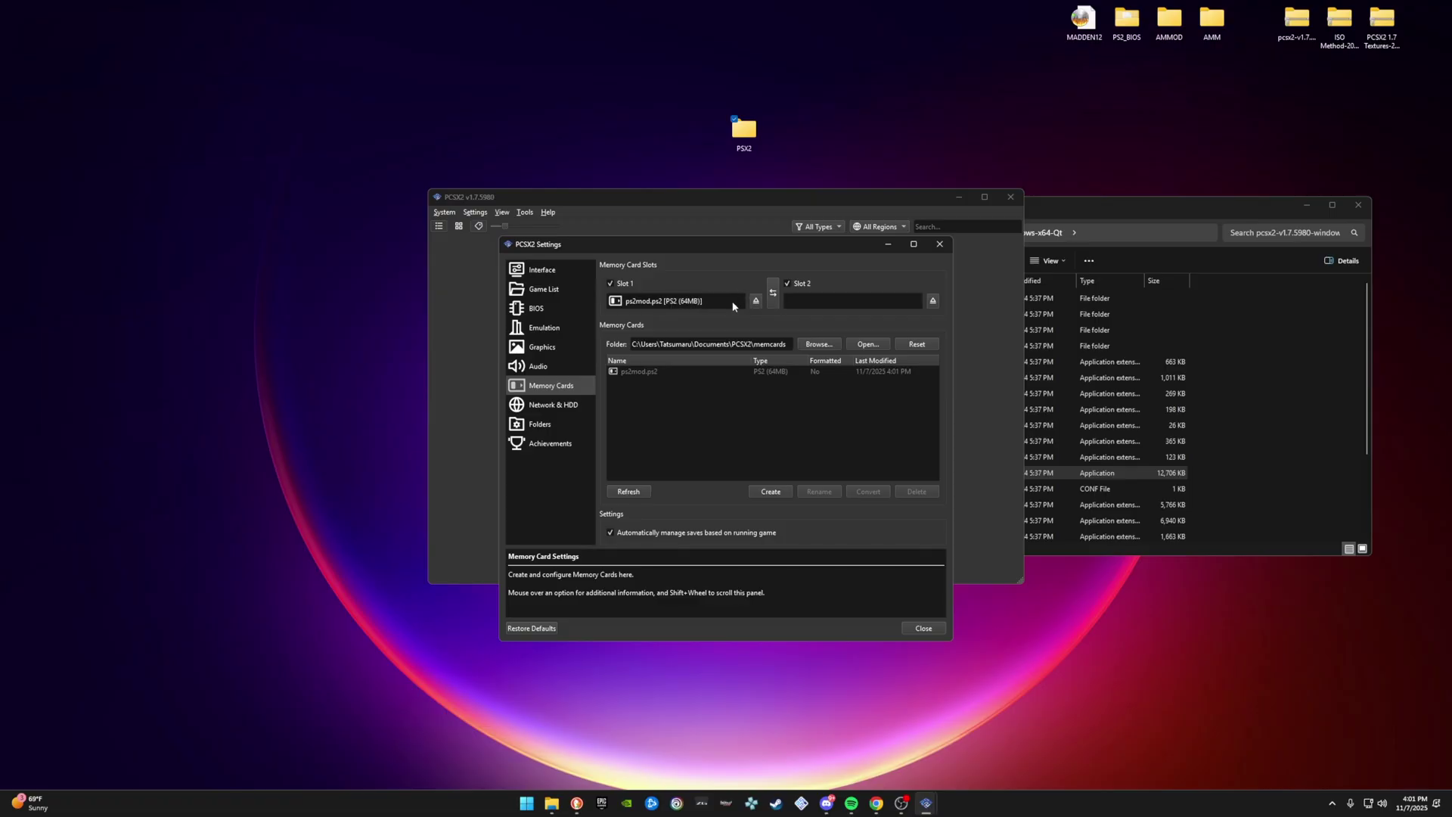
- Choose Vulkan renderer, NVIDIA GeForce RTX 5090 adapter, and Fit to Window / Fullscreen aspect ratio
left_click(556, 348)
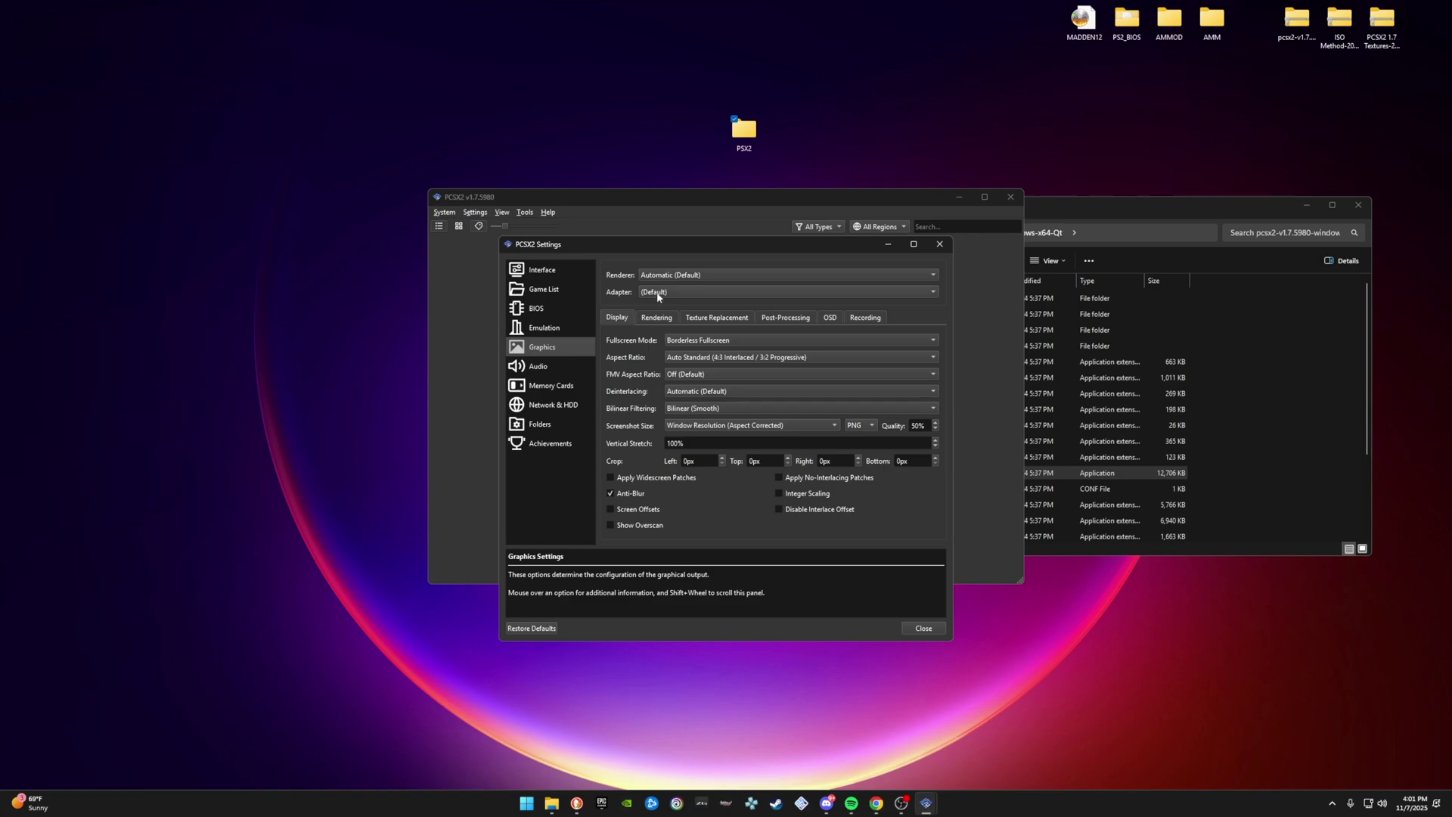
left_click(690, 277)
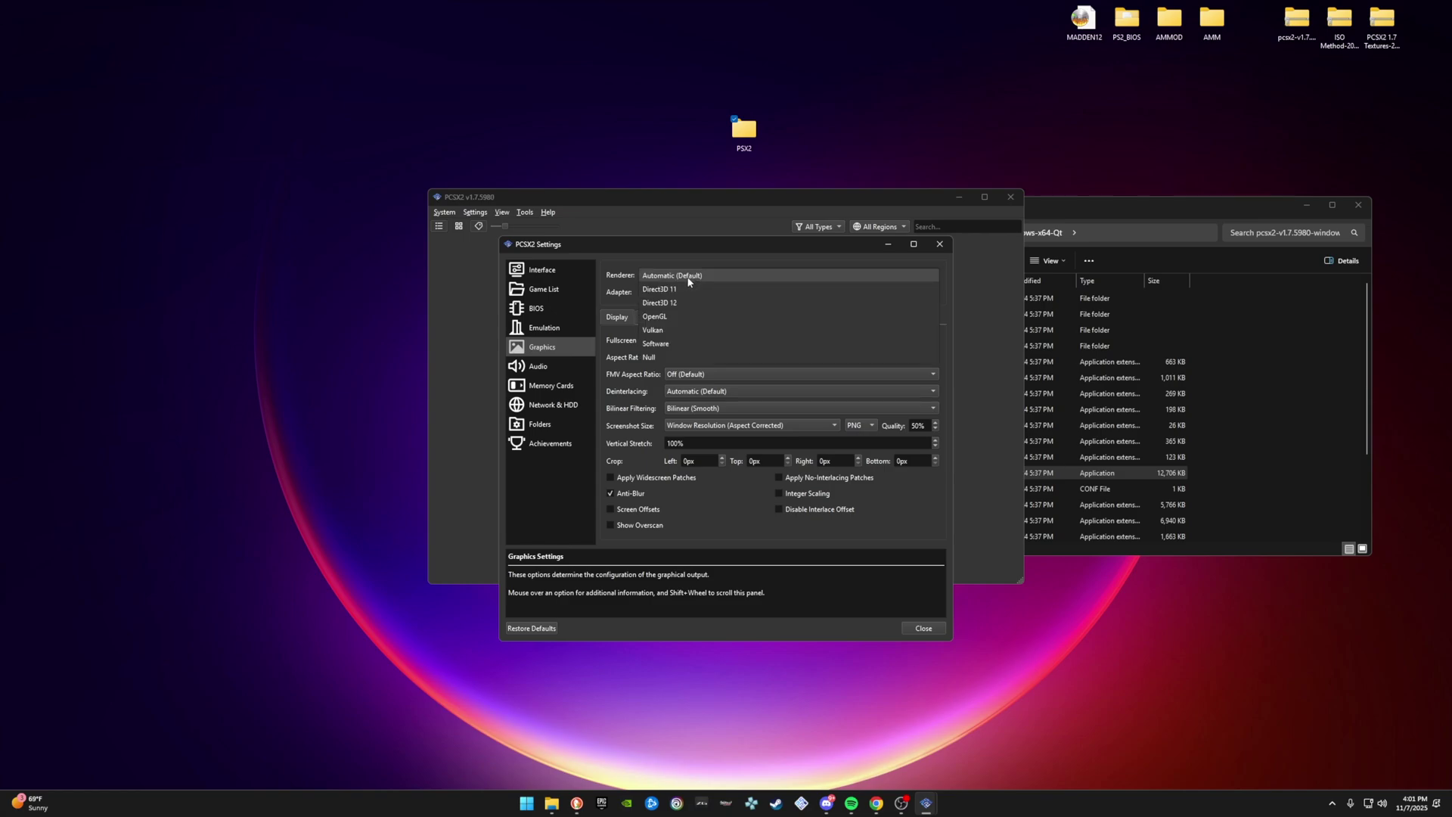
left_click(670, 329)
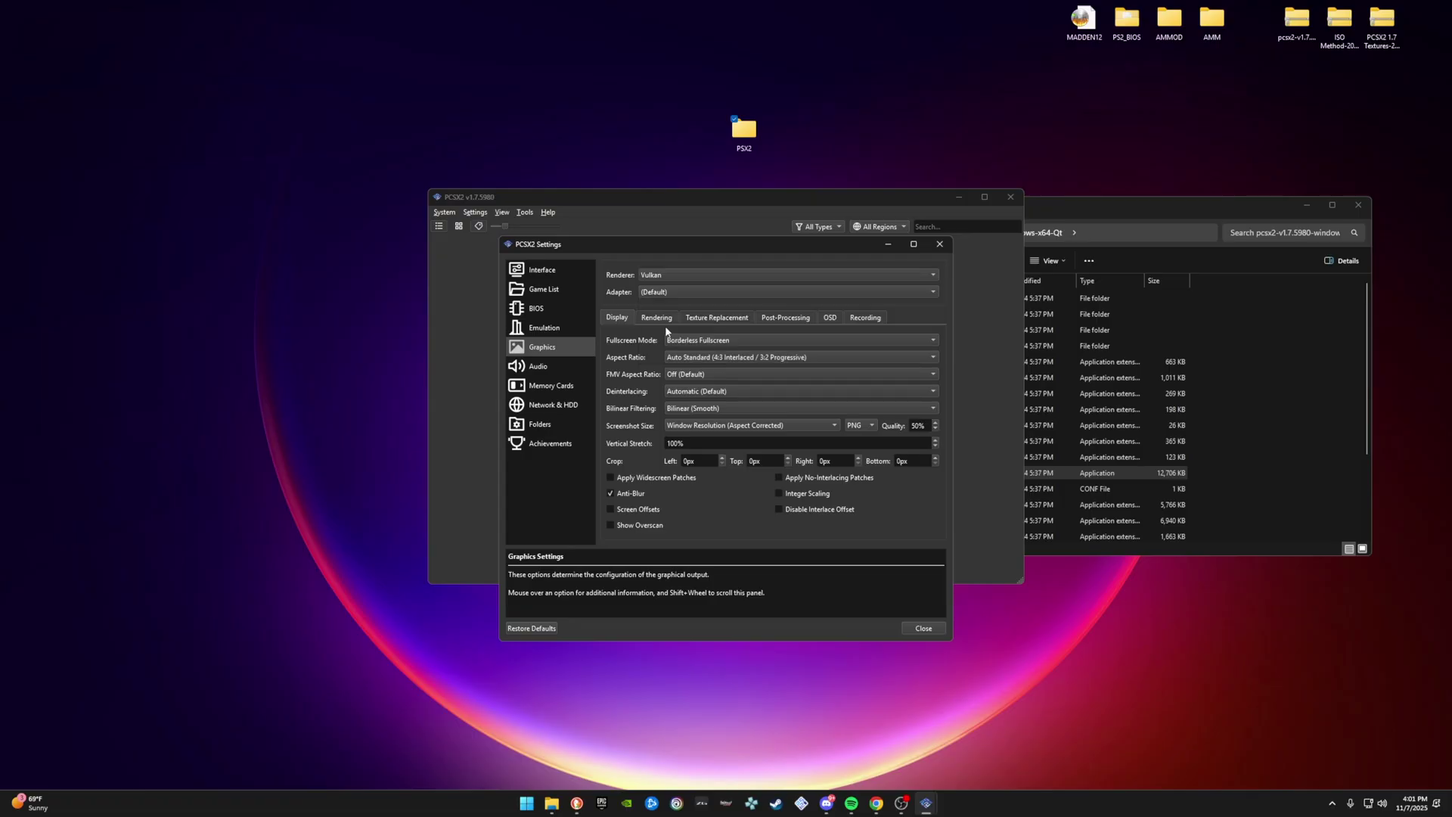
left_click(674, 295)
left_click(677, 306)
left_click(710, 355)
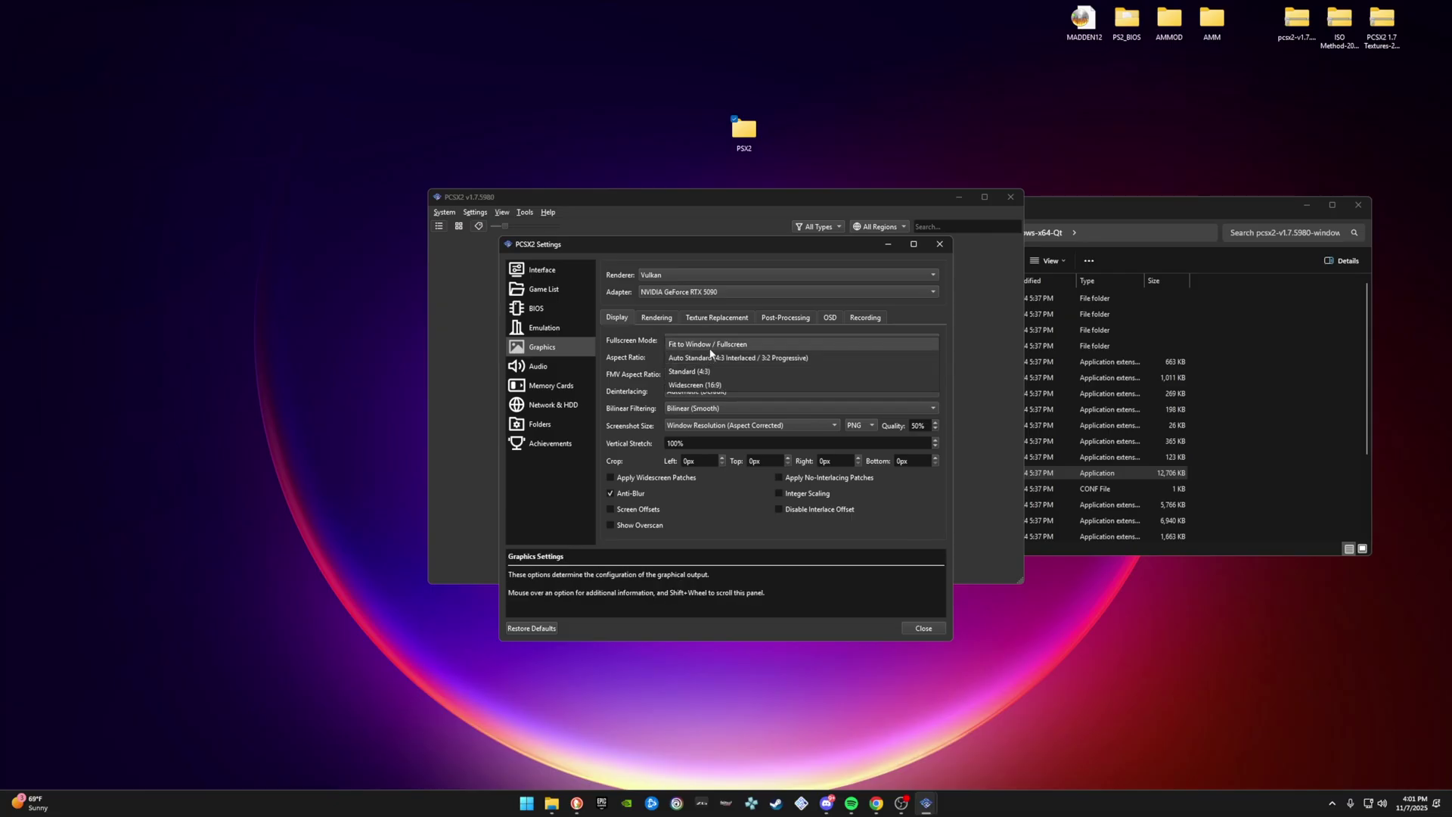
left_click(711, 344)
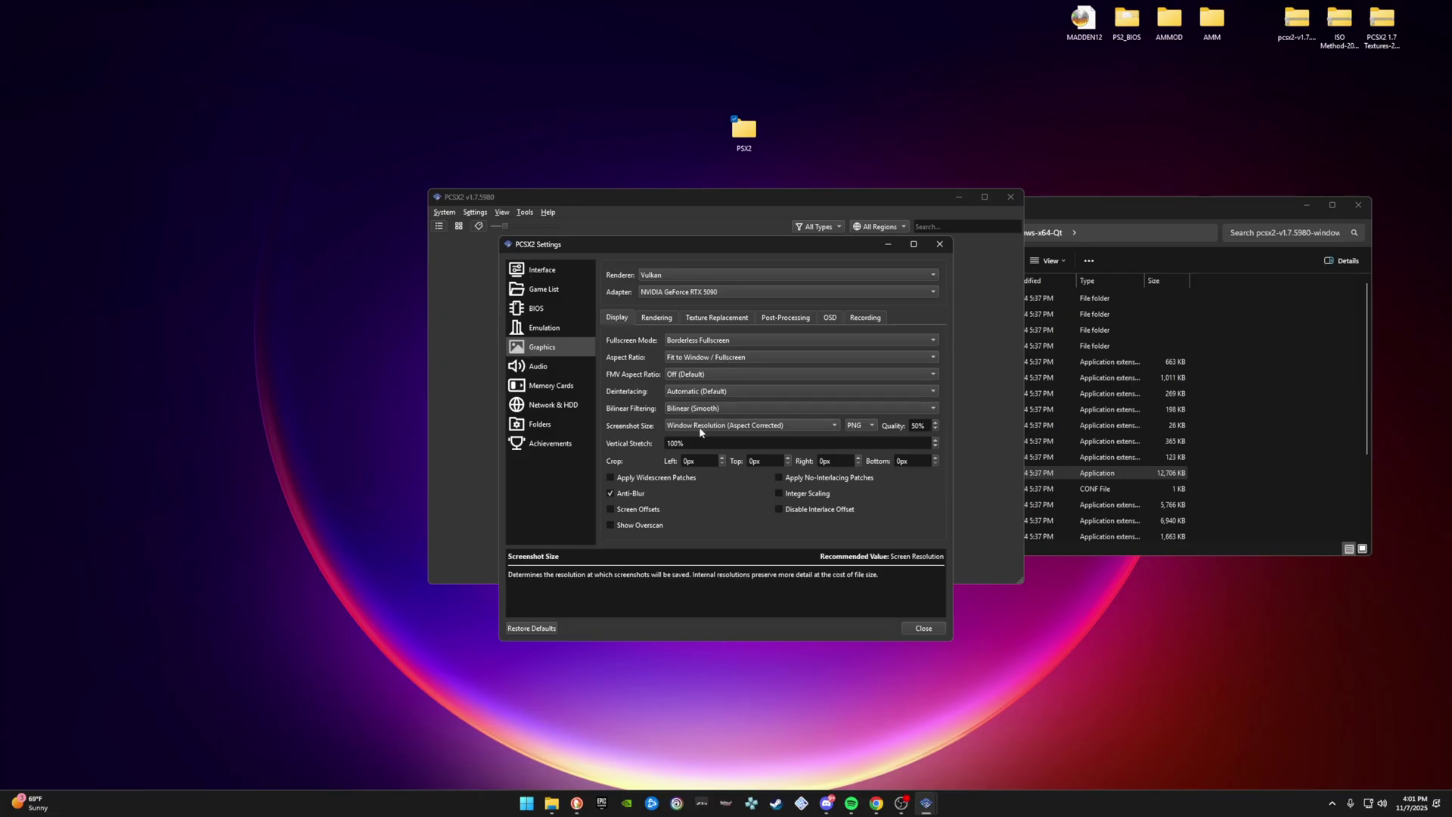
- On the Rendering settings, set Internal Resolution to 4x Native (~1440px/QHD)
left_click(660, 321)
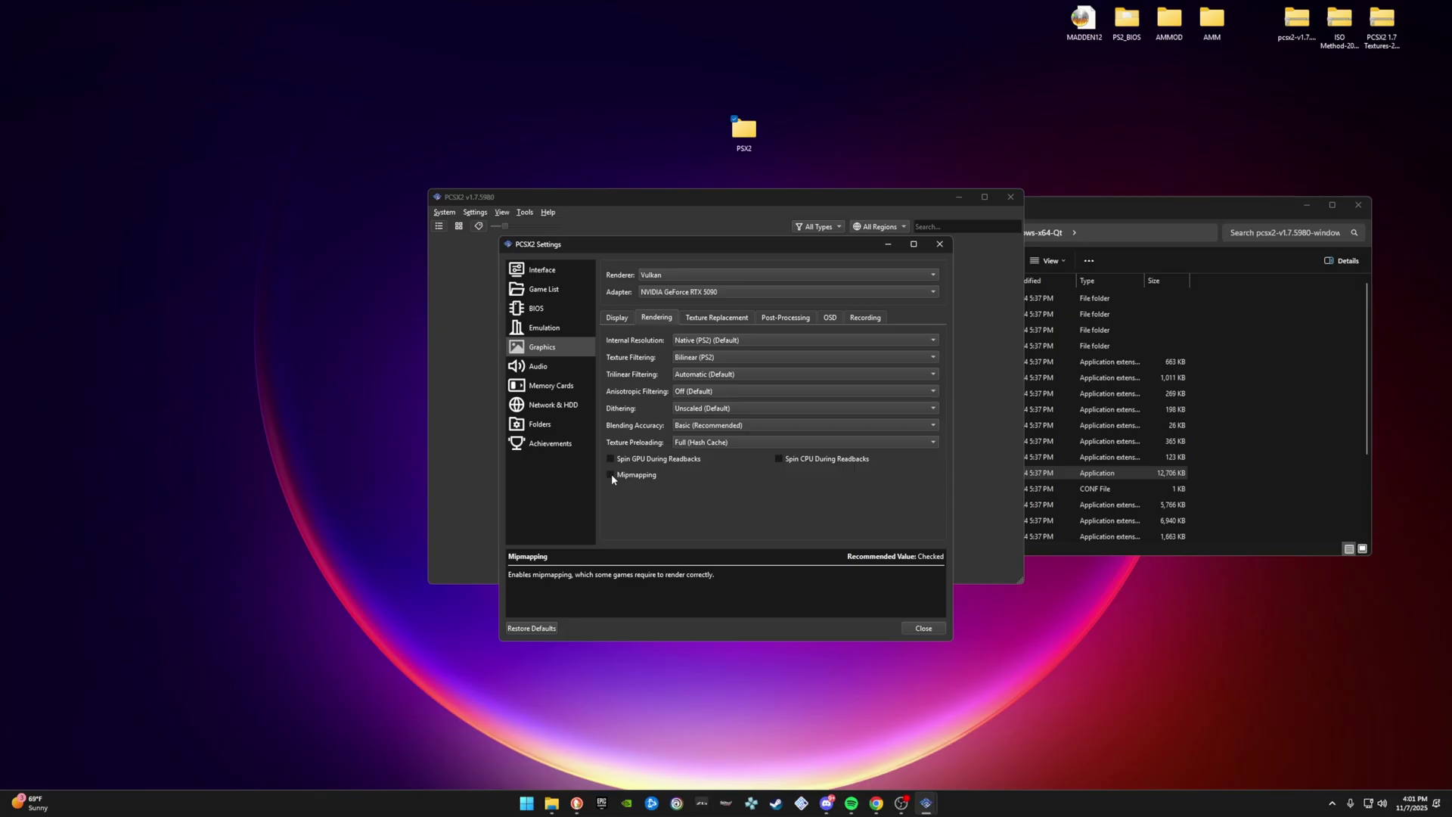
left_click(618, 318)
left_click(656, 318)
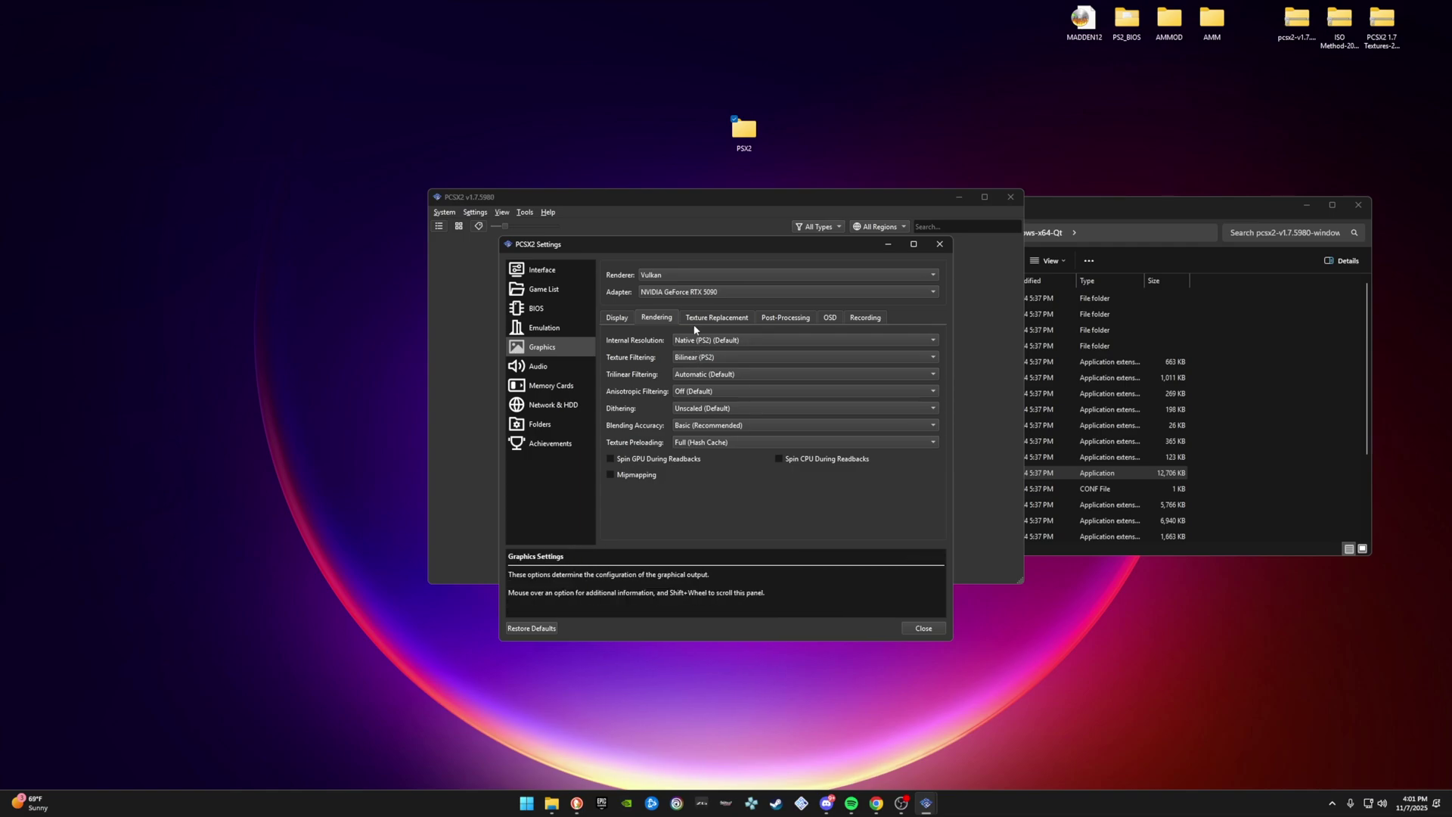
left_click(712, 343)
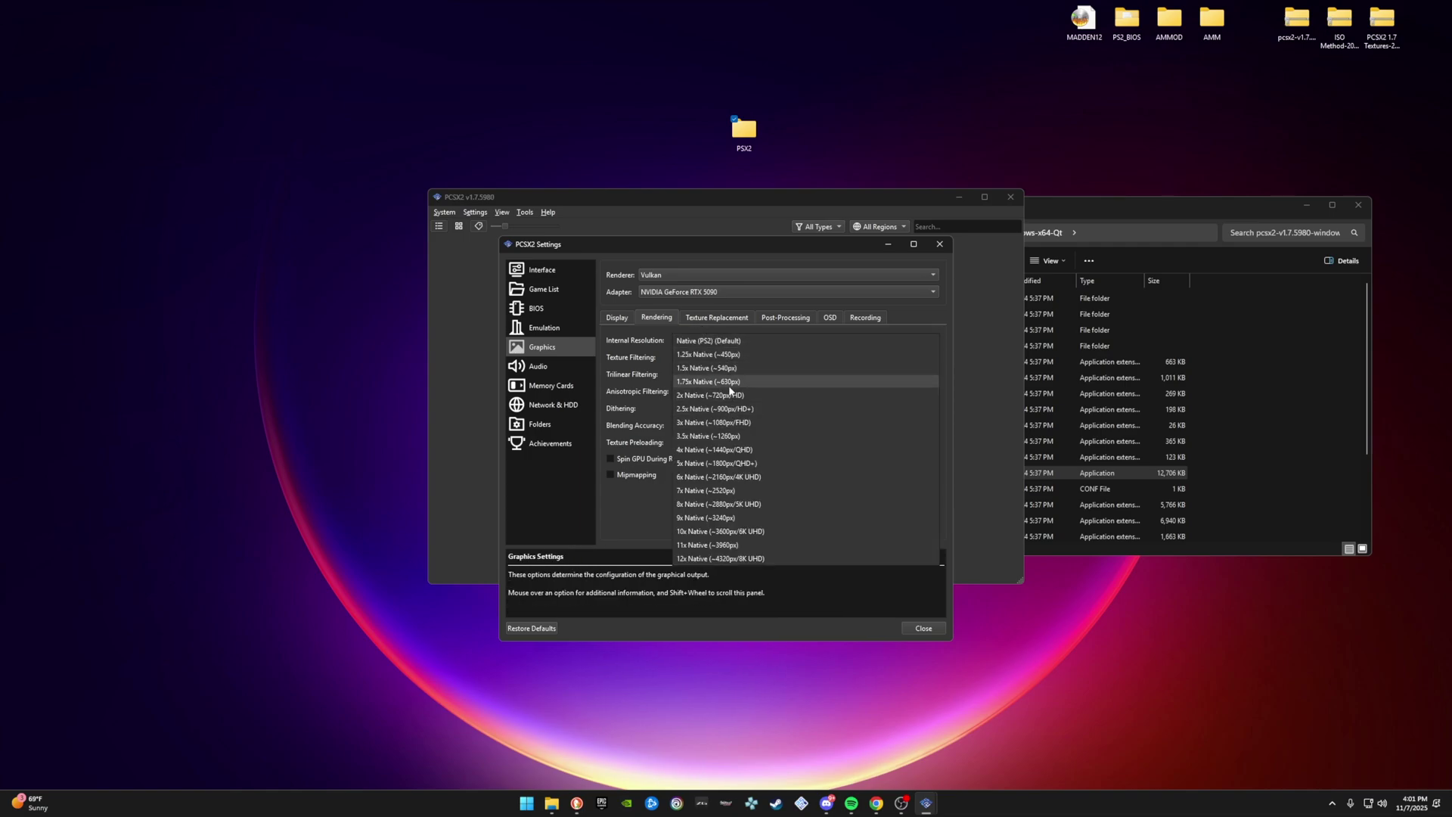
left_click(726, 452)
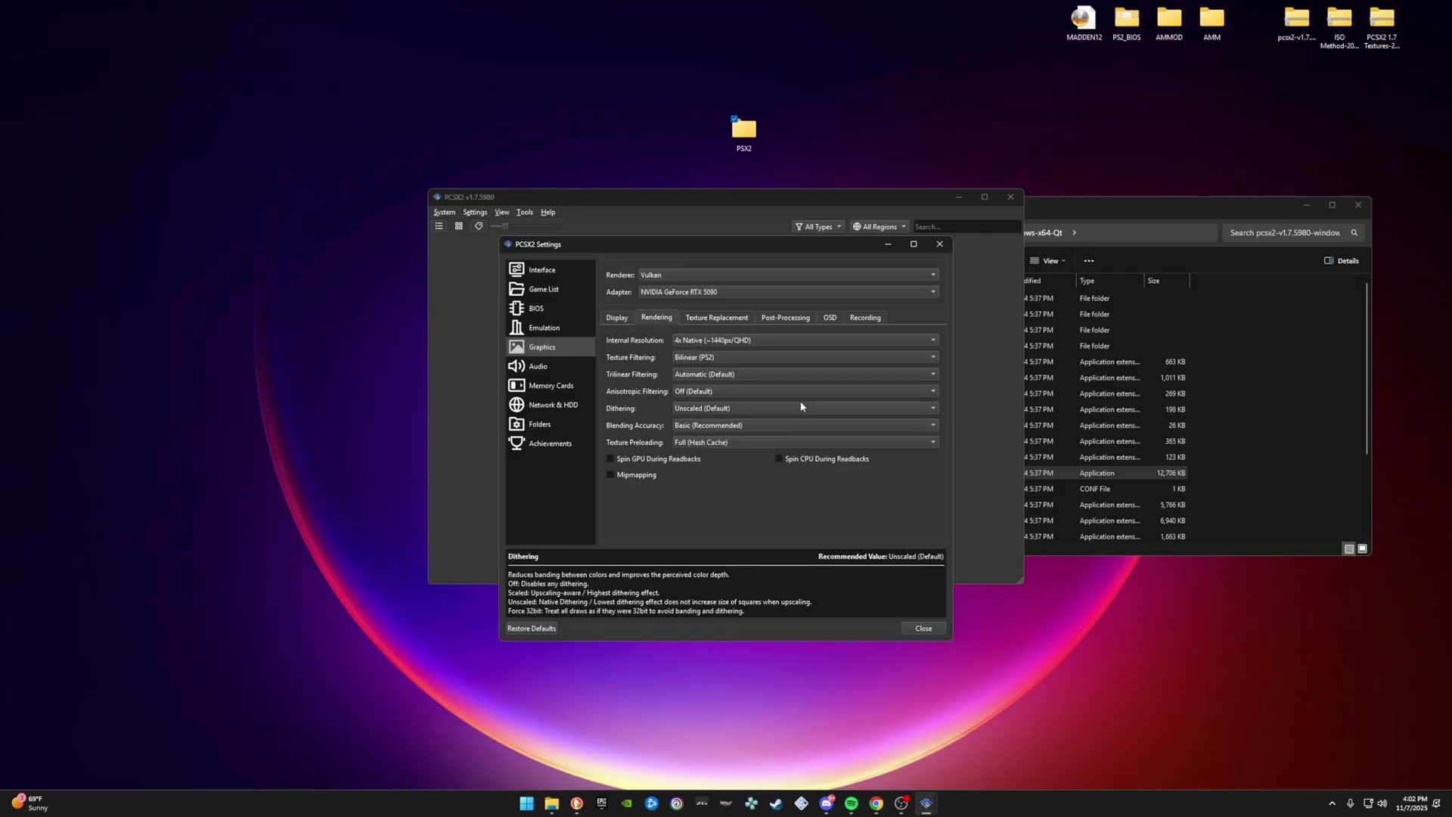
left_click(716, 317)
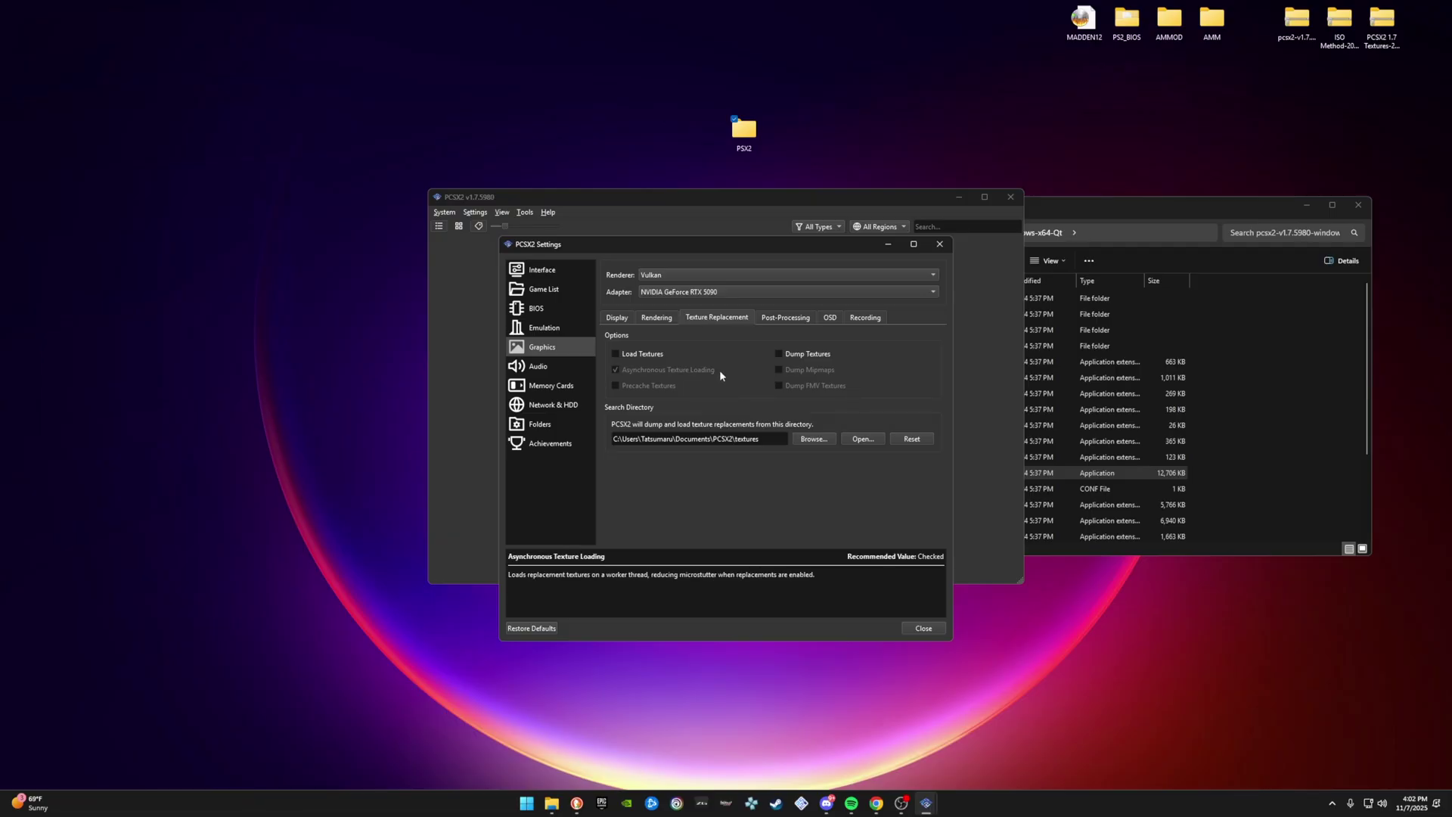
- Enable loading replacement textures from Documents\PCSX2\textures, then close the settings window
left_click(615, 353)
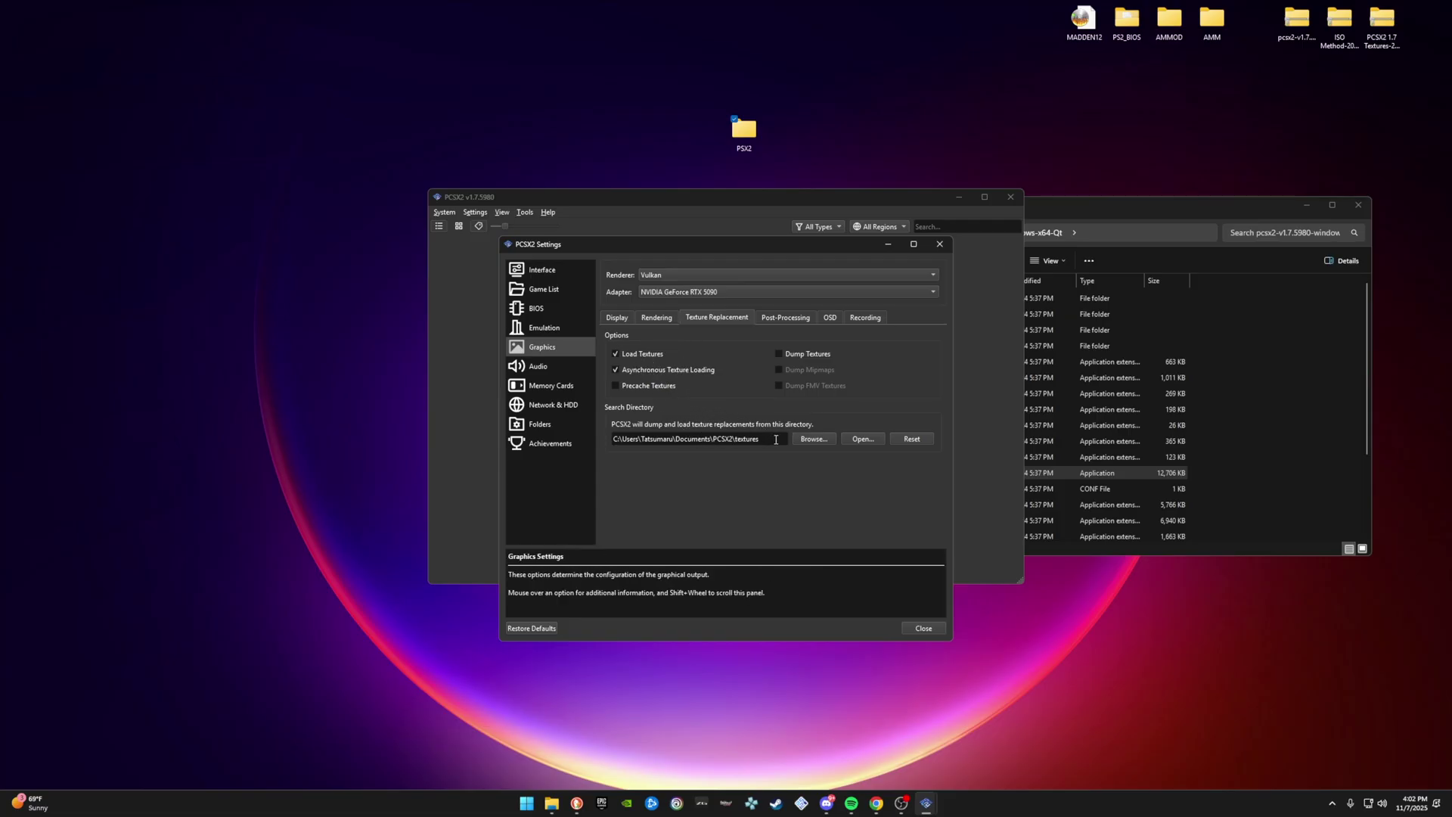
left_click(817, 439)
left_click(551, 368)
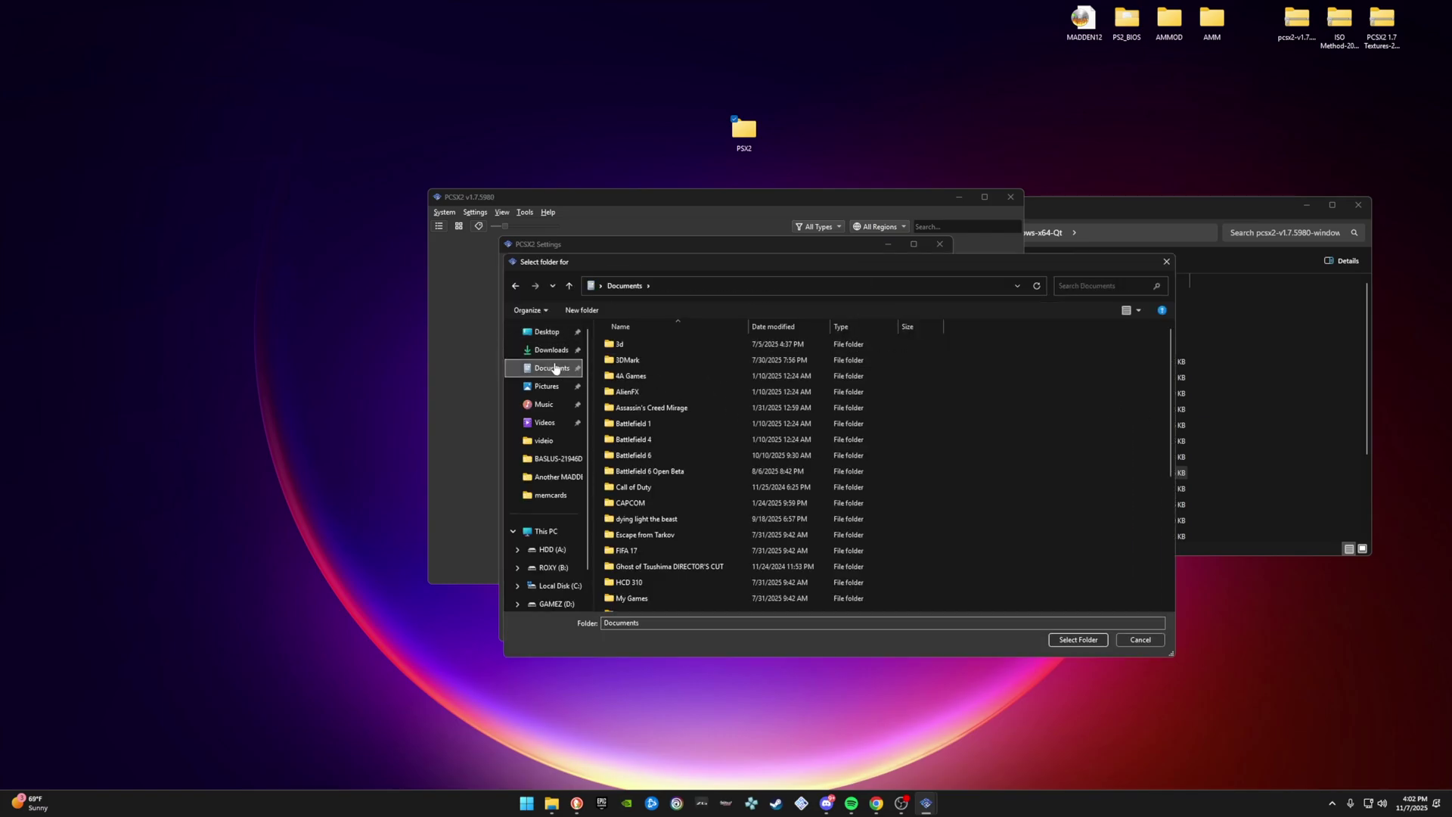
scroll(711, 408, "down", 2)
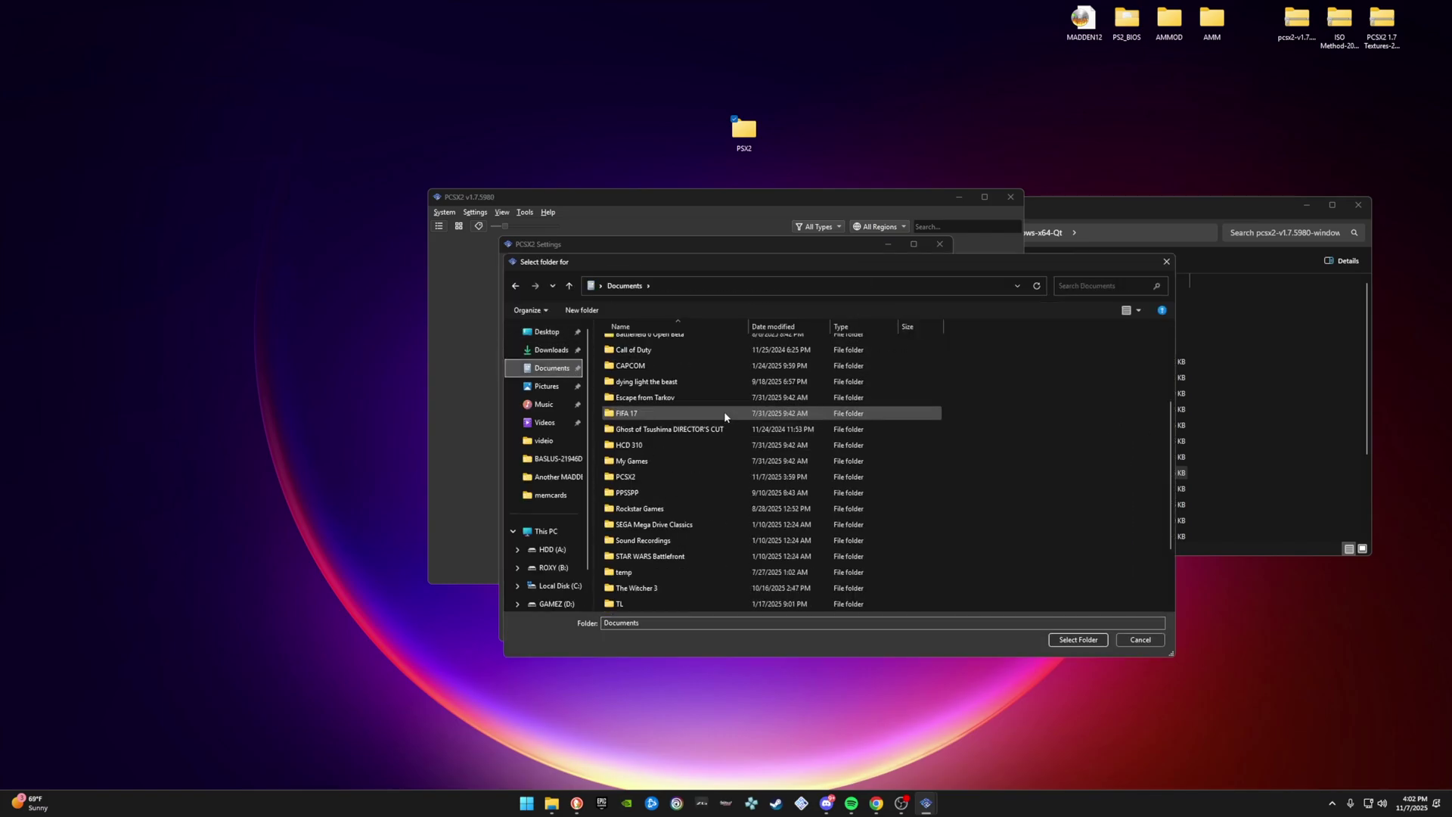
double_click(665, 479)
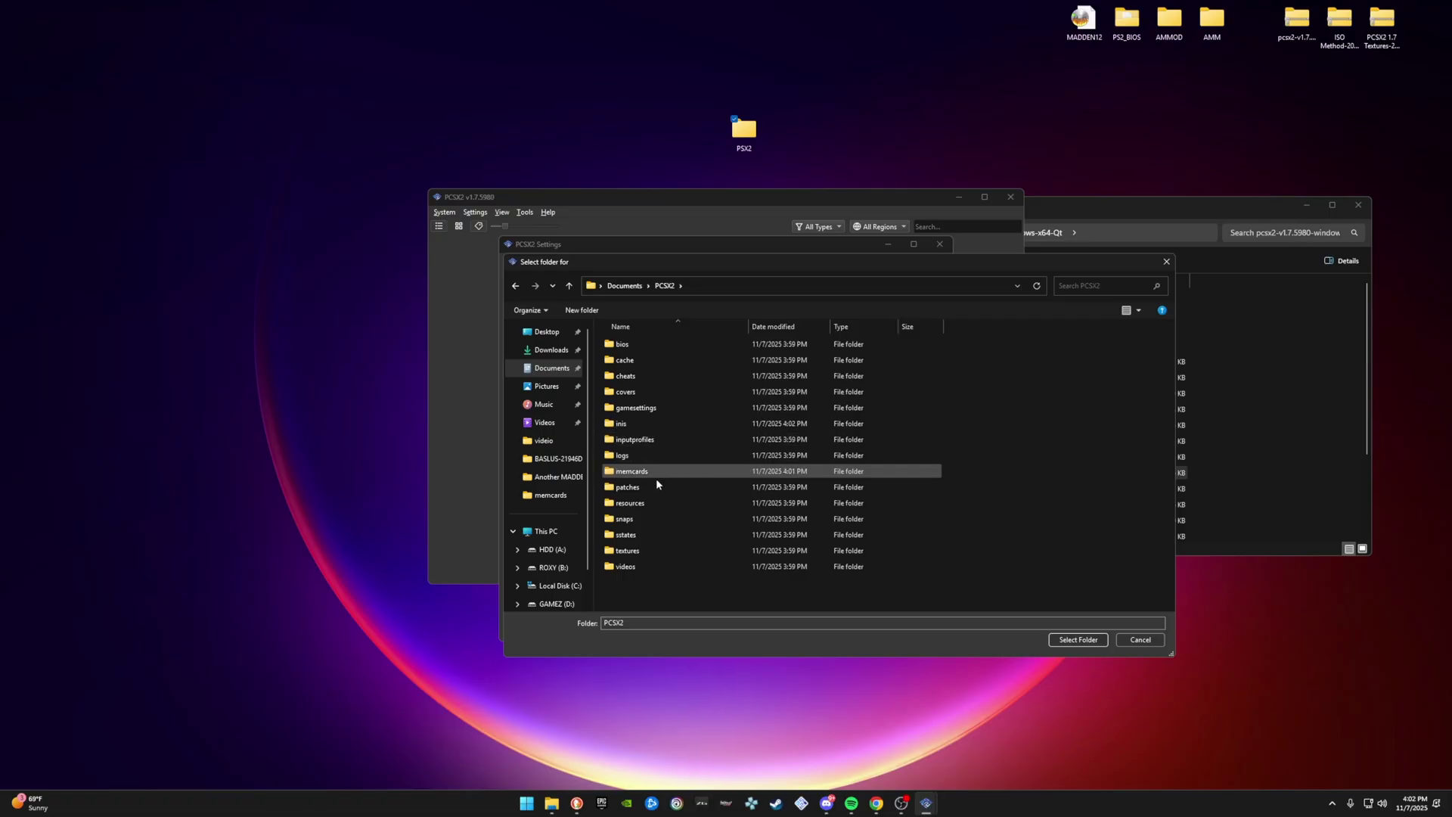
left_click(656, 551)
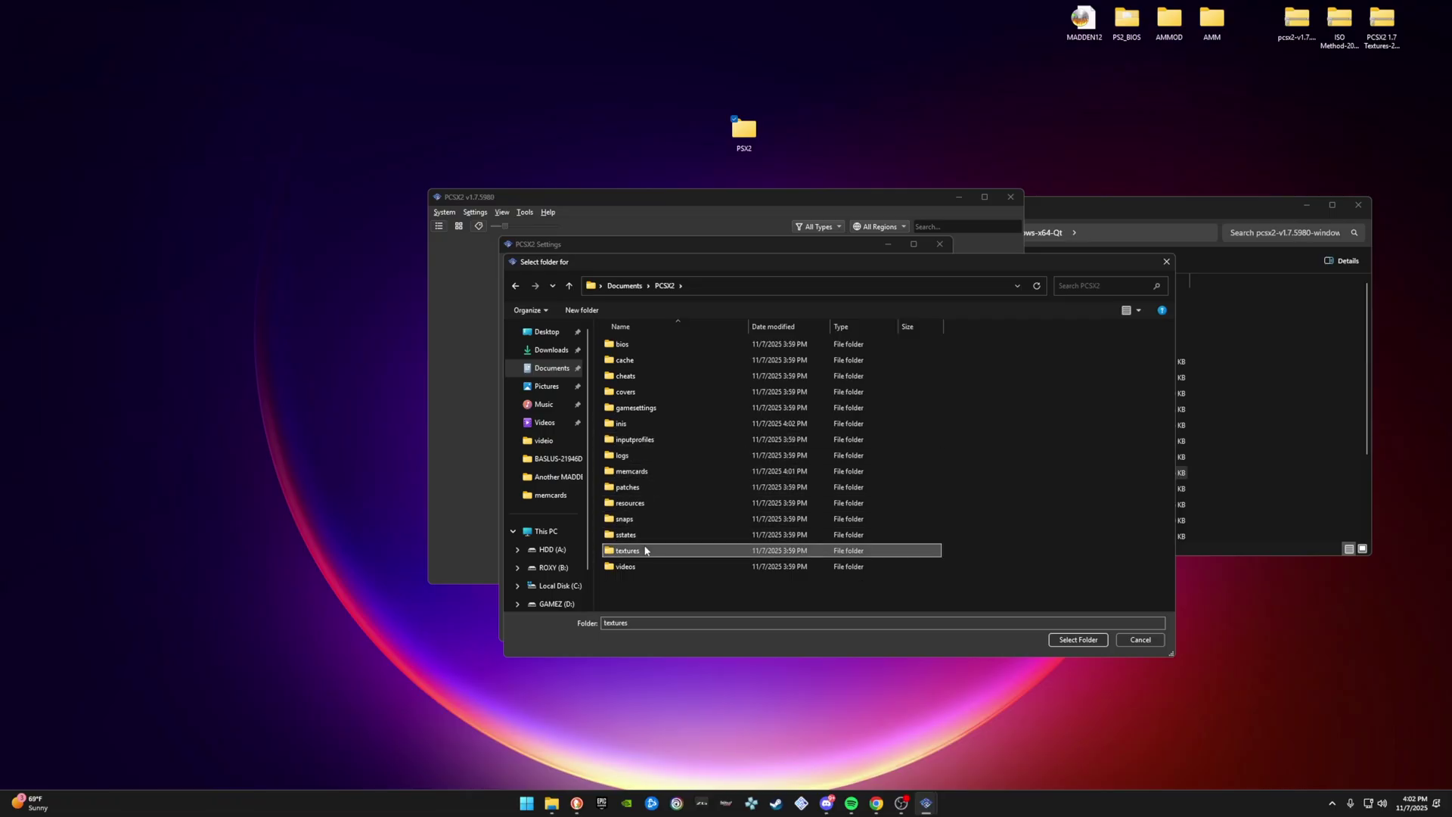
left_click(1077, 640)
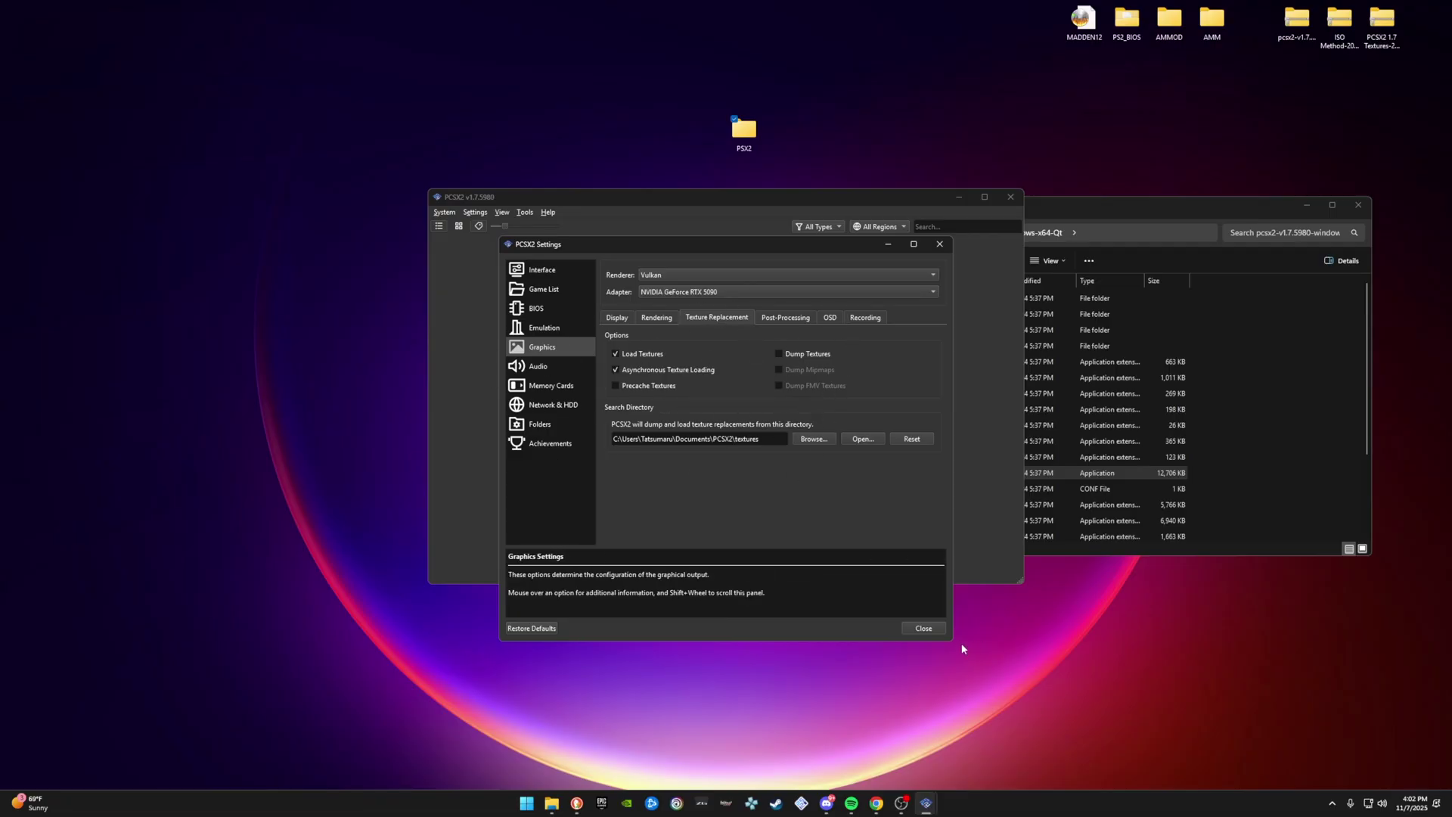
left_click(931, 633)
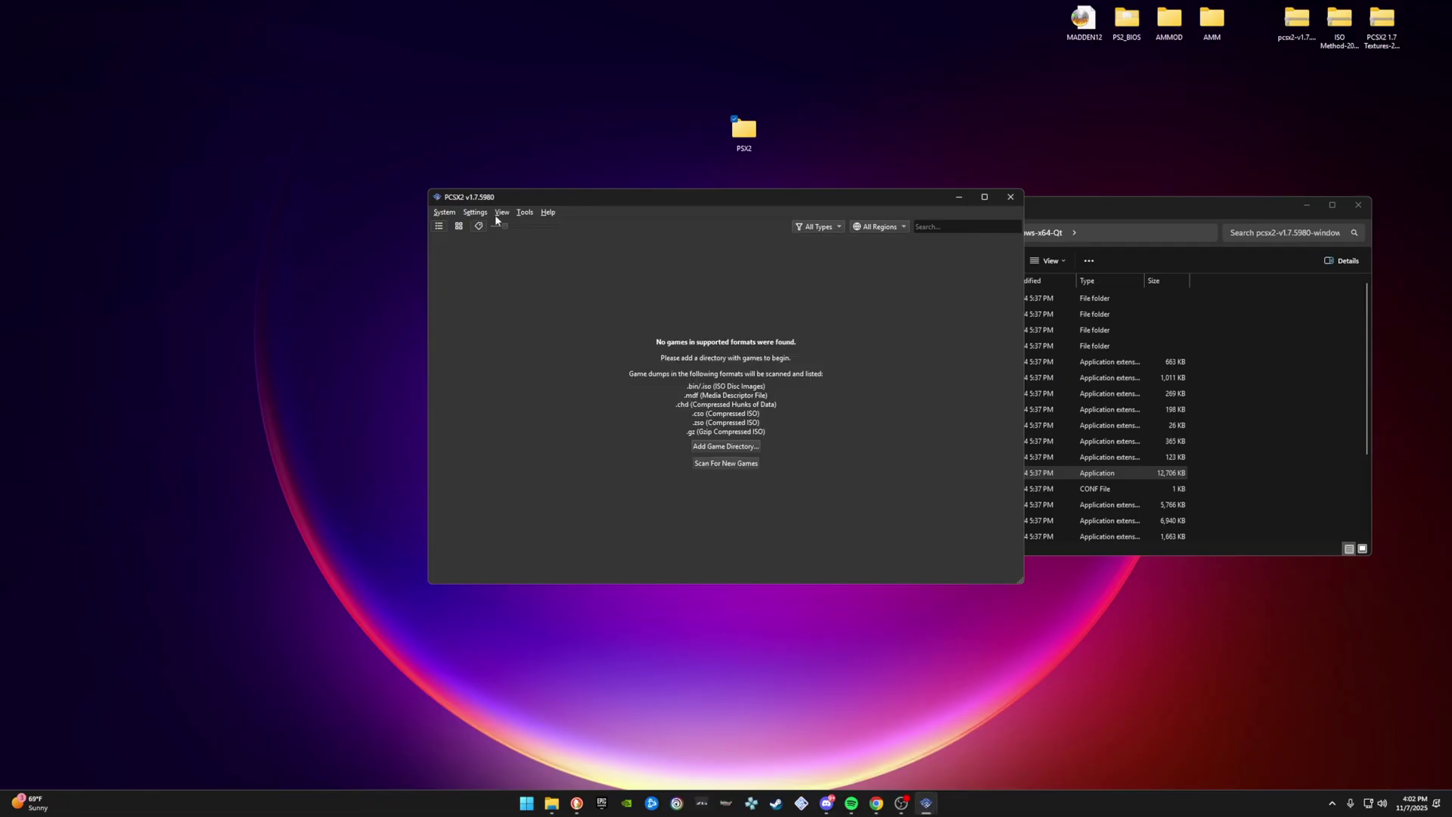
- Check the DualShock 2 bindings on Controller Port 1, then close the settings and PCSX2
left_click(476, 212)
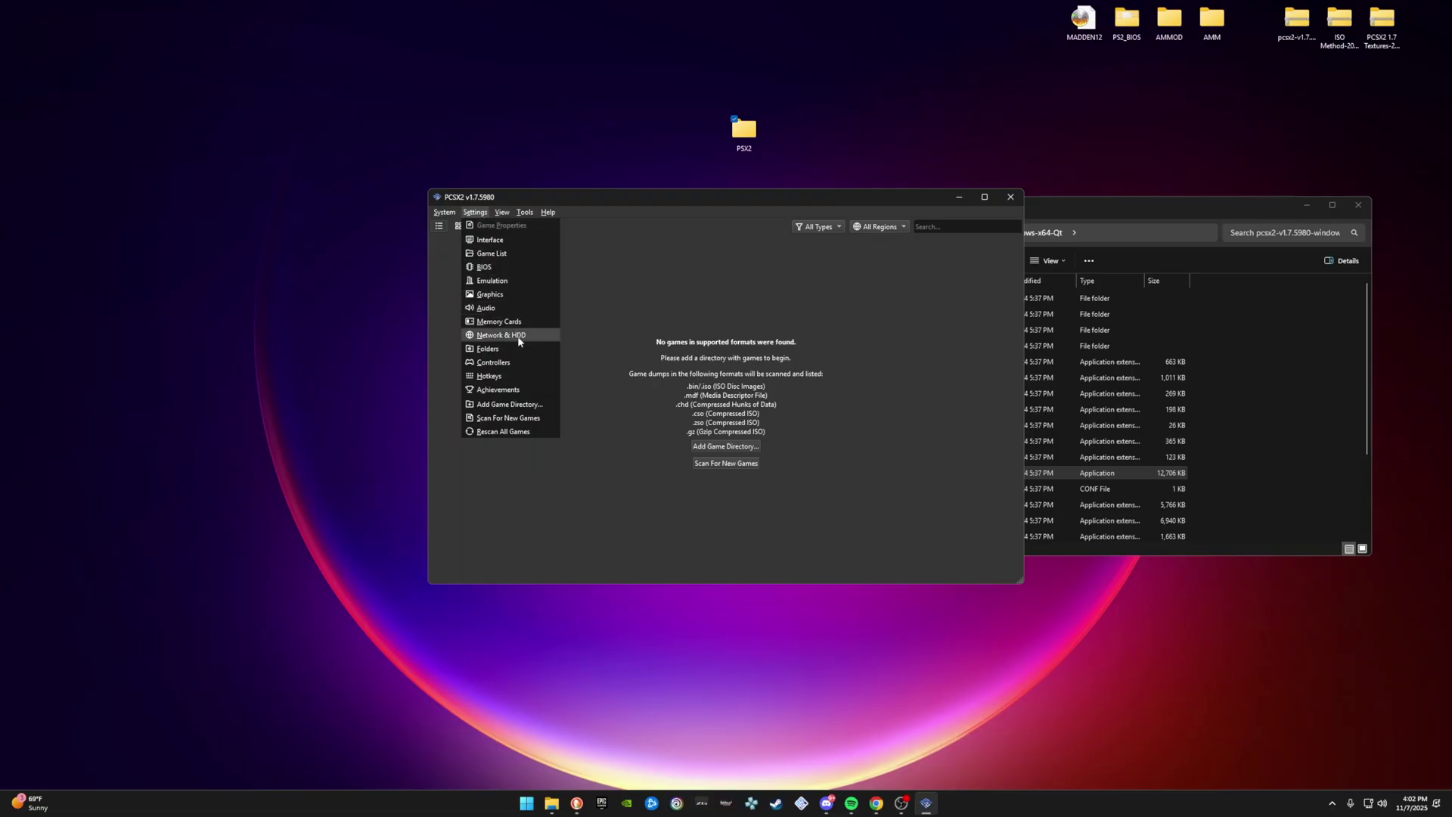
left_click(522, 363)
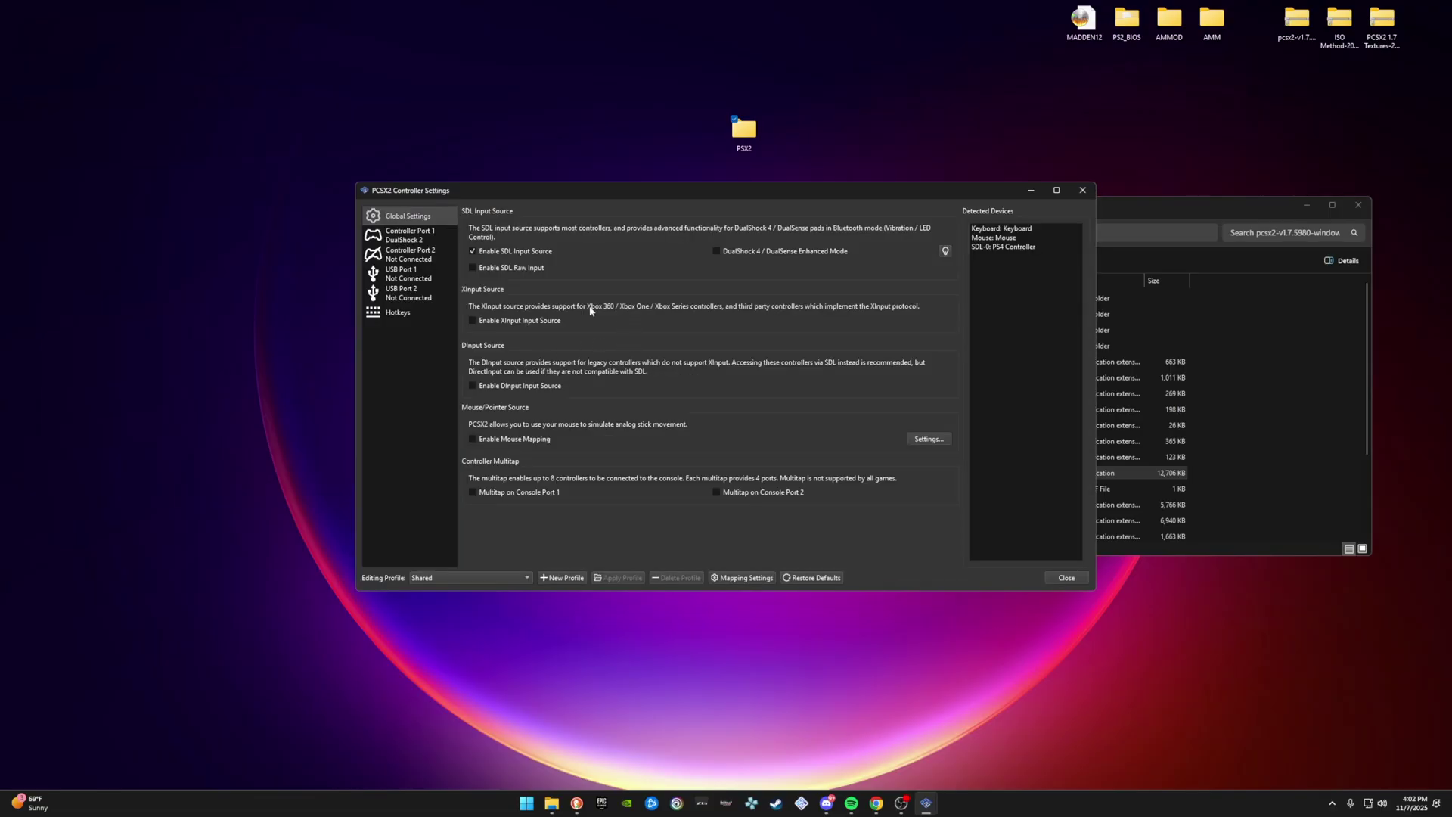
left_click(423, 233)
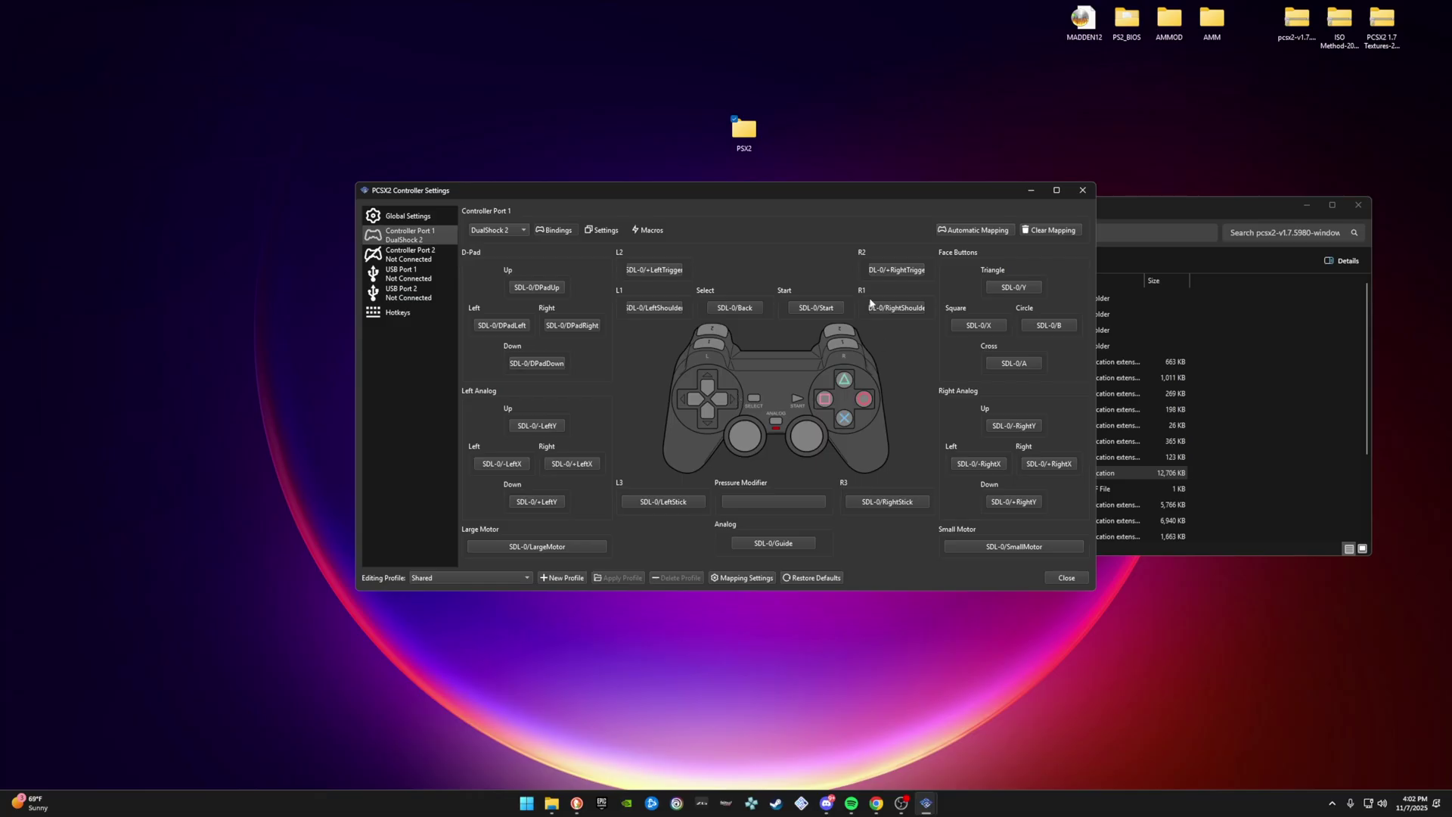
left_click(1066, 578)
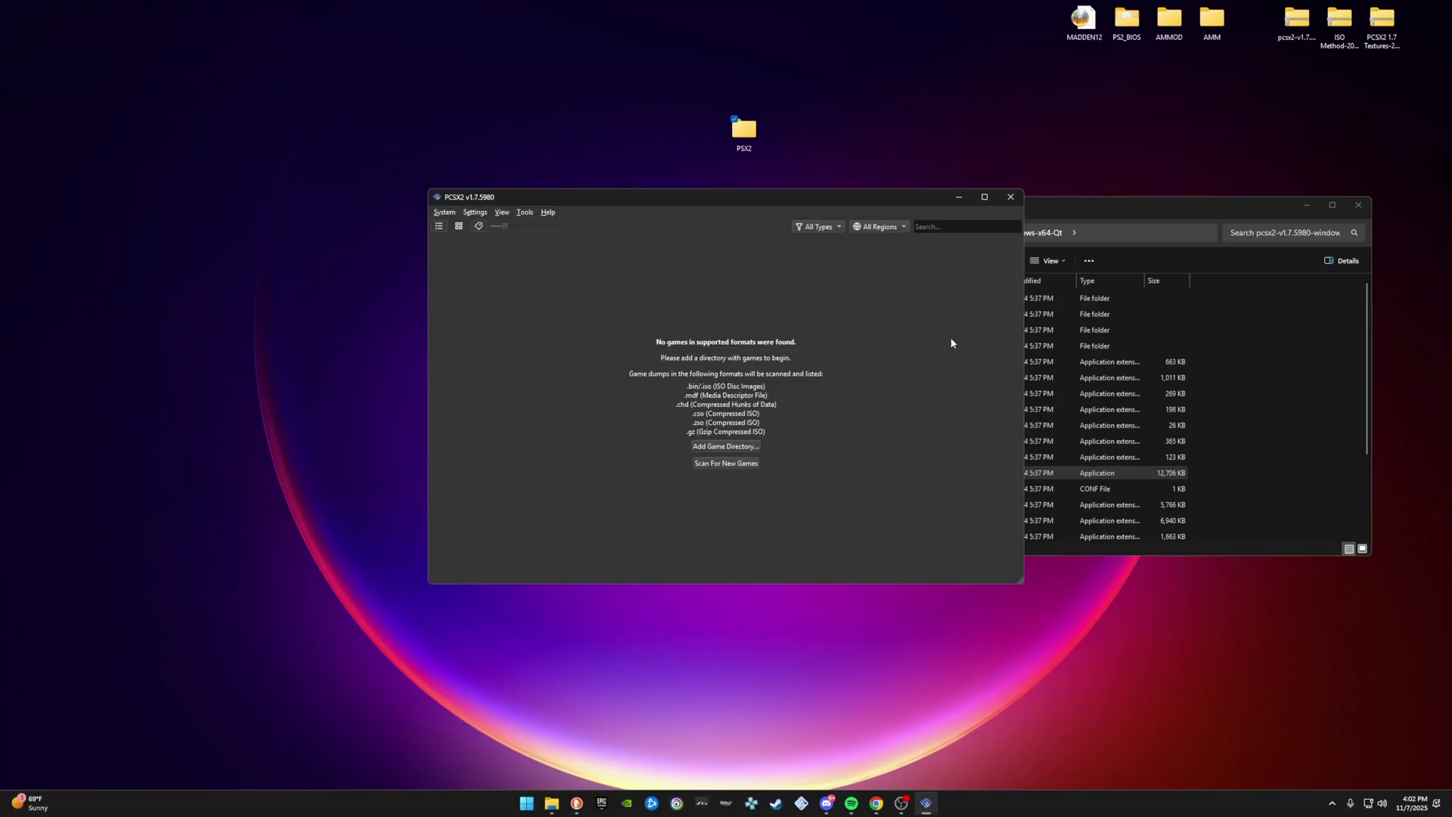
left_click(1014, 198)
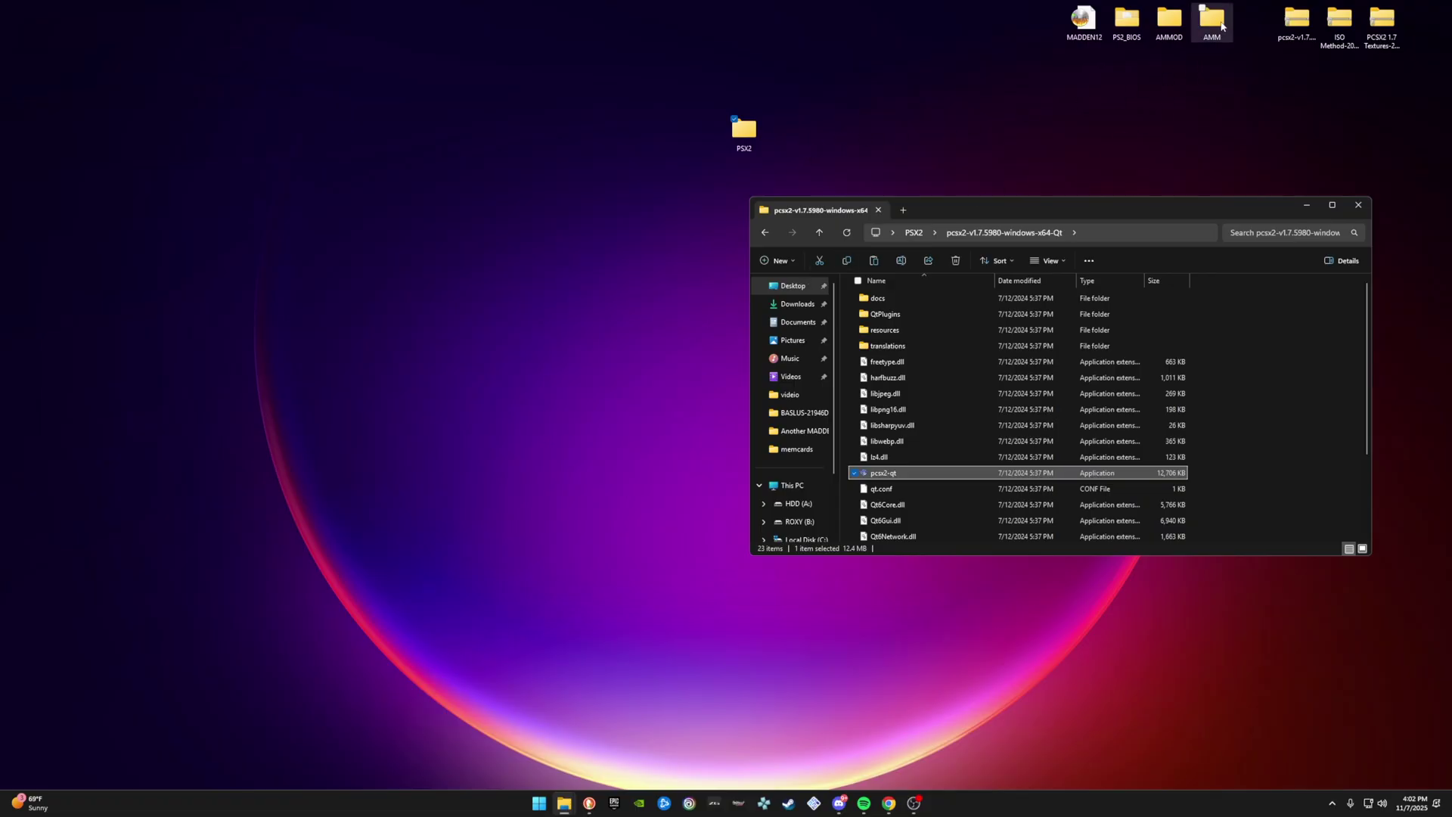
- Place the AMM folder and the MADDEN12 image side by side on the desktop
left_click_drag(1210, 23, 484, 235)
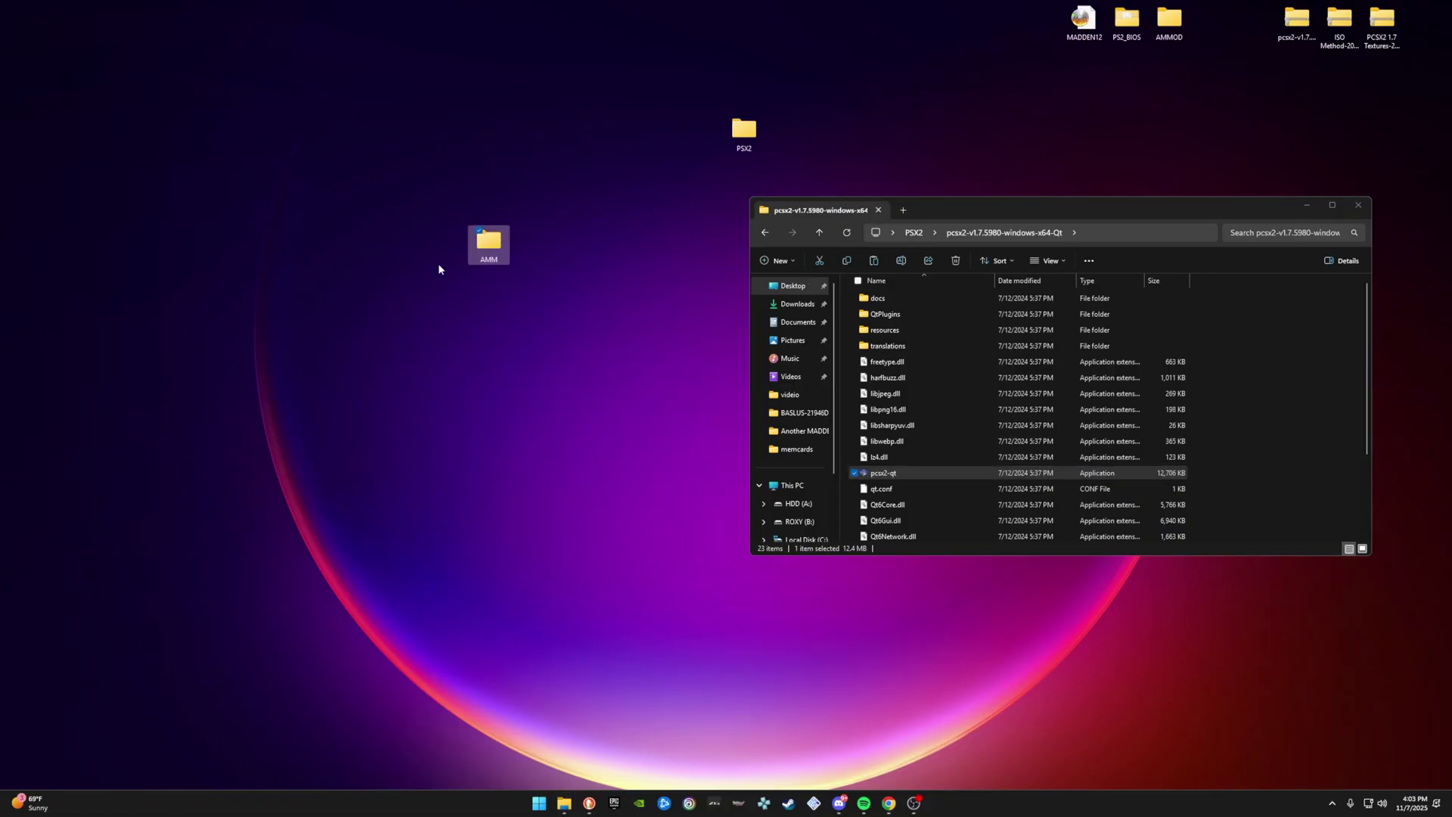
right_click(402, 183)
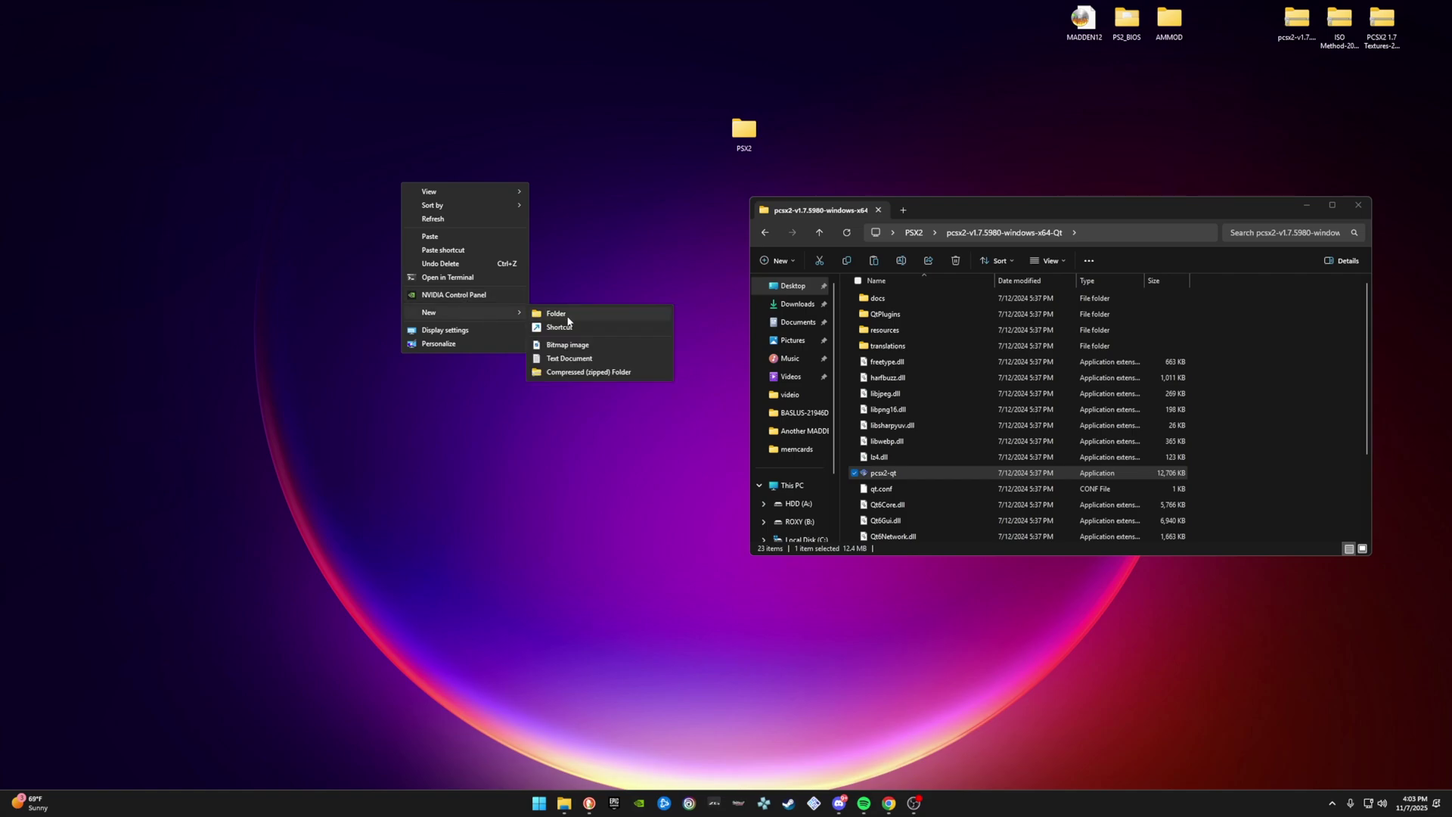
left_click(568, 242)
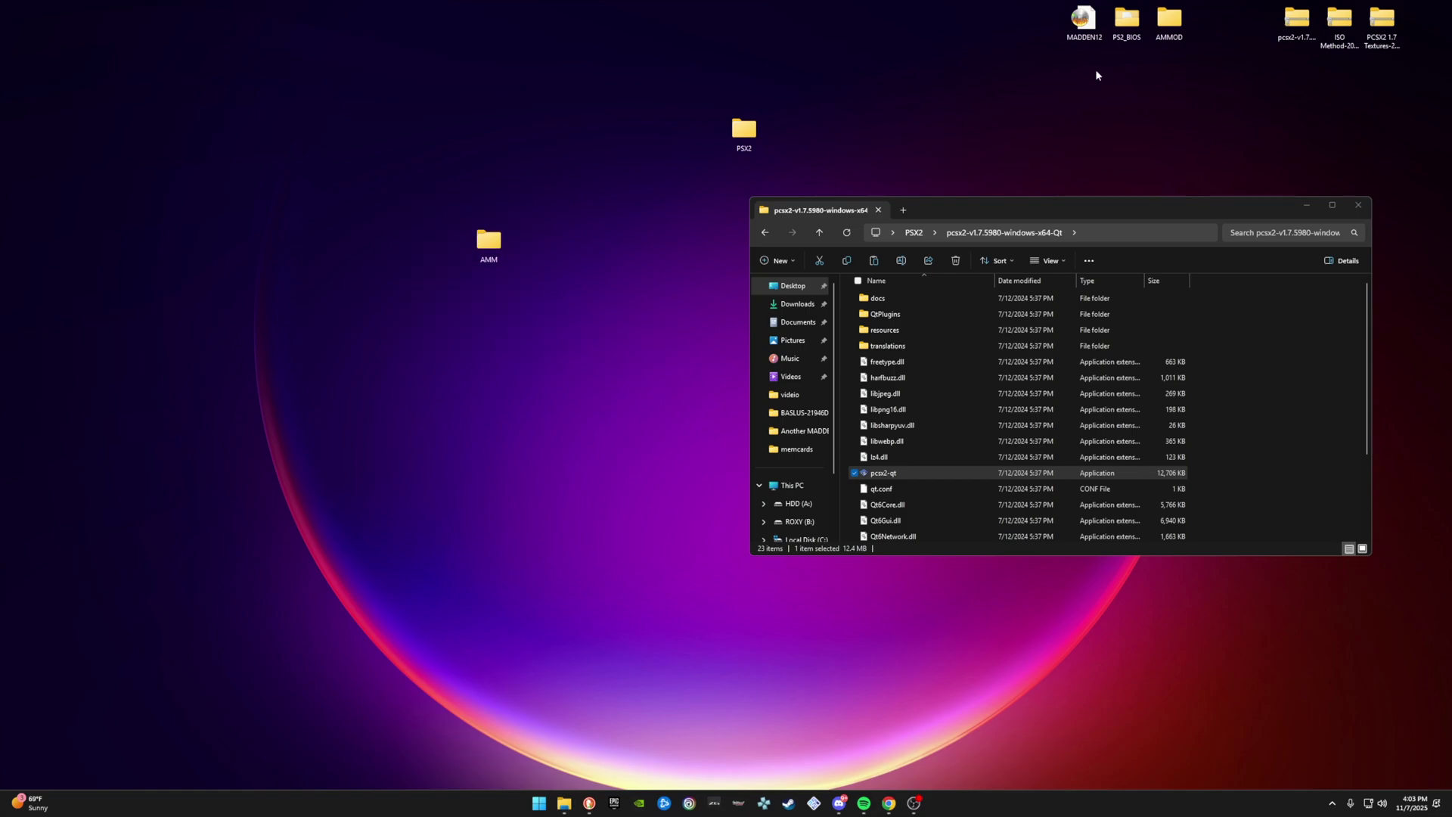
left_click_drag(487, 242, 575, 244)
left_click_drag(1083, 19, 413, 241)
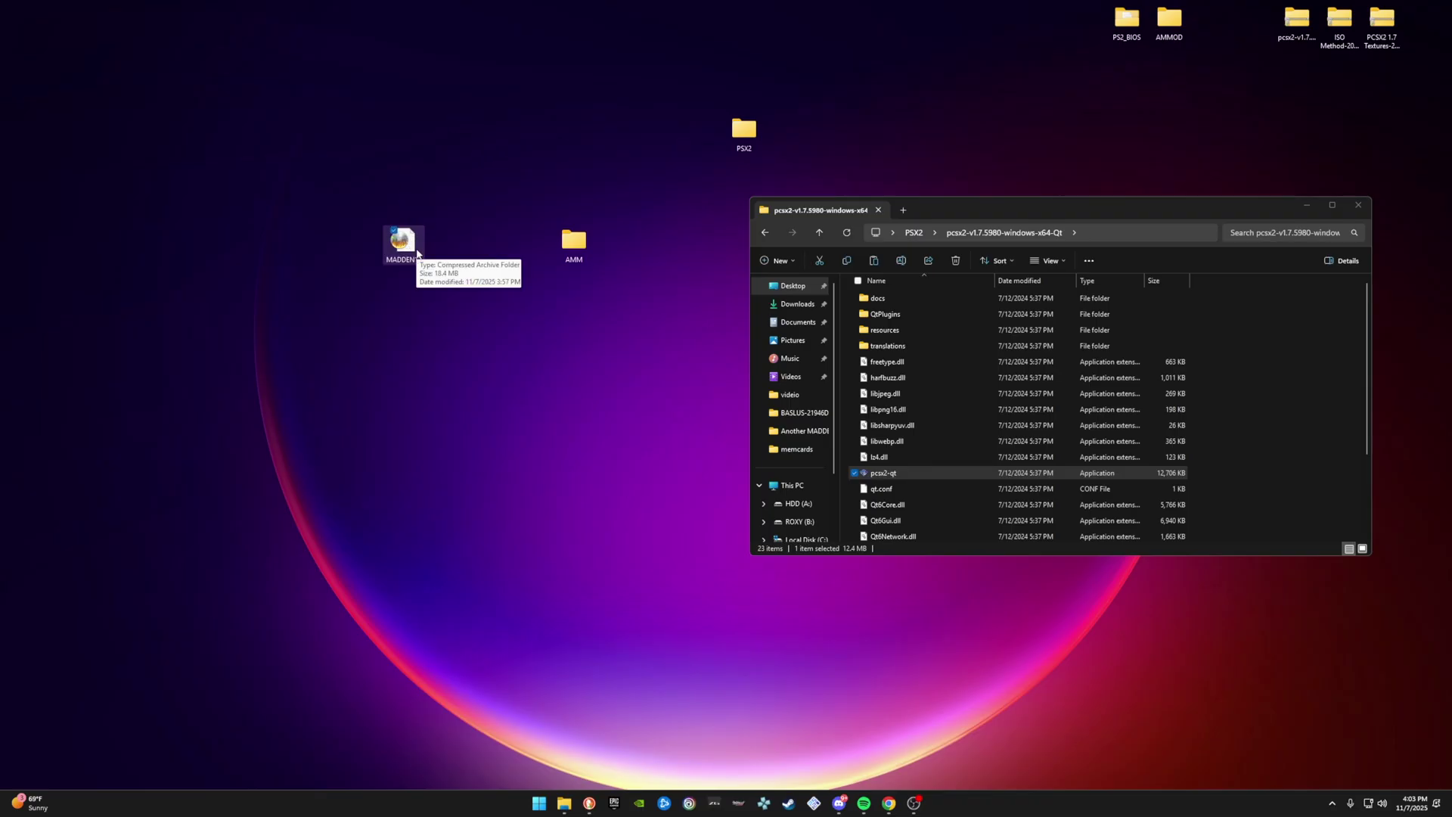
right_click(408, 248)
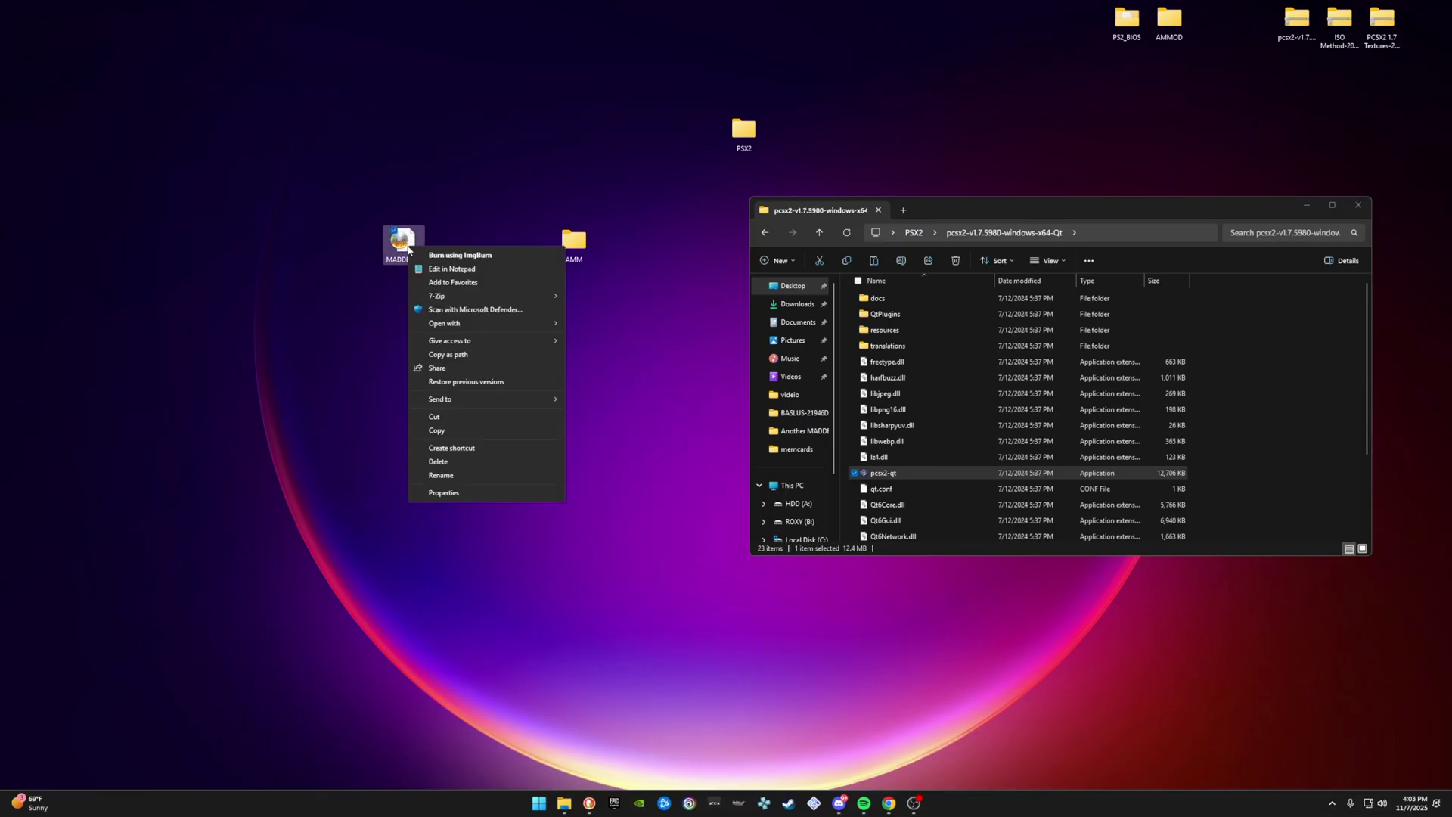
- Mount the MADDEN12 image as a DVD drive and copy its six disc items
mouse_move(531, 326)
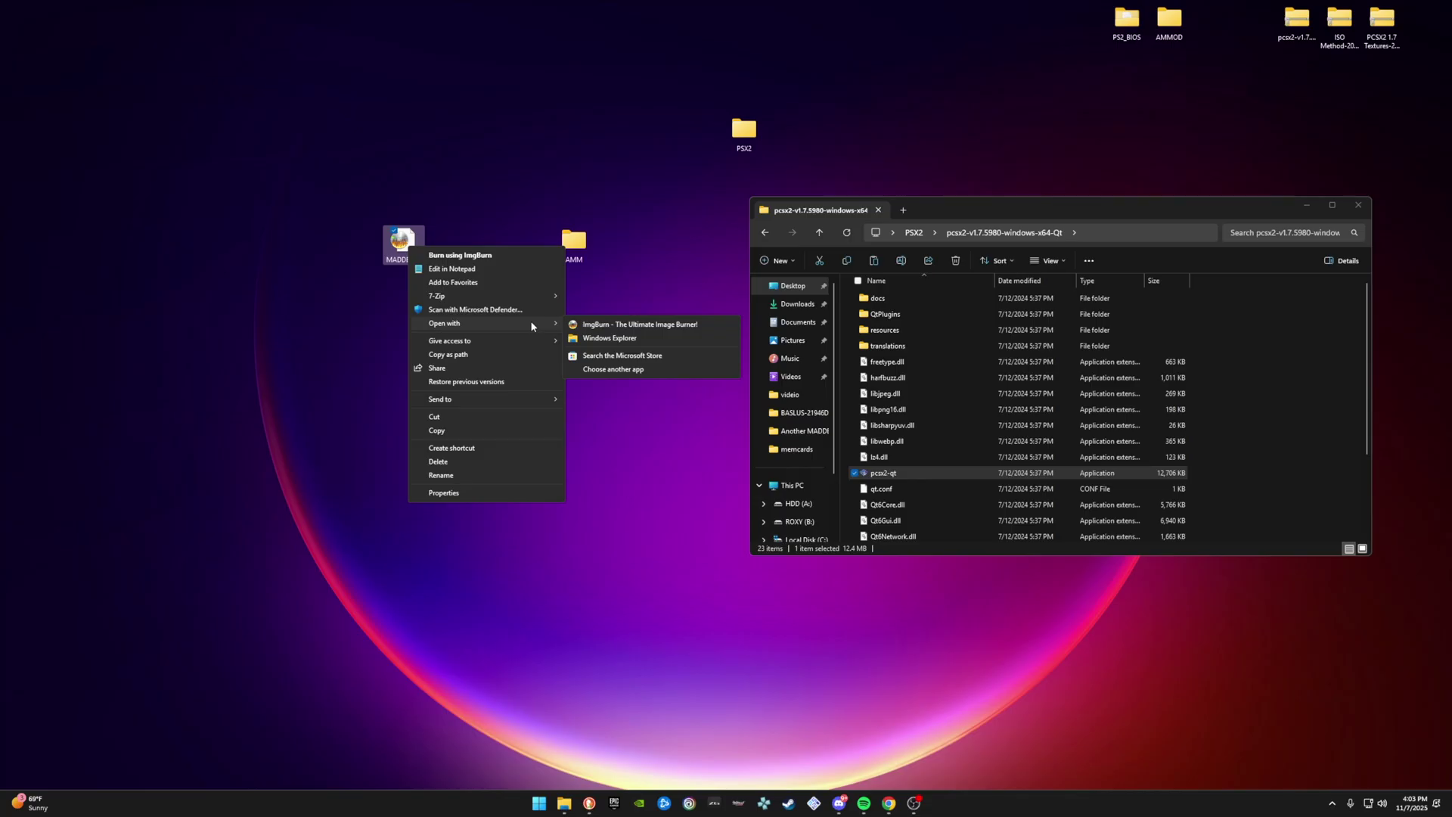
left_click(623, 339)
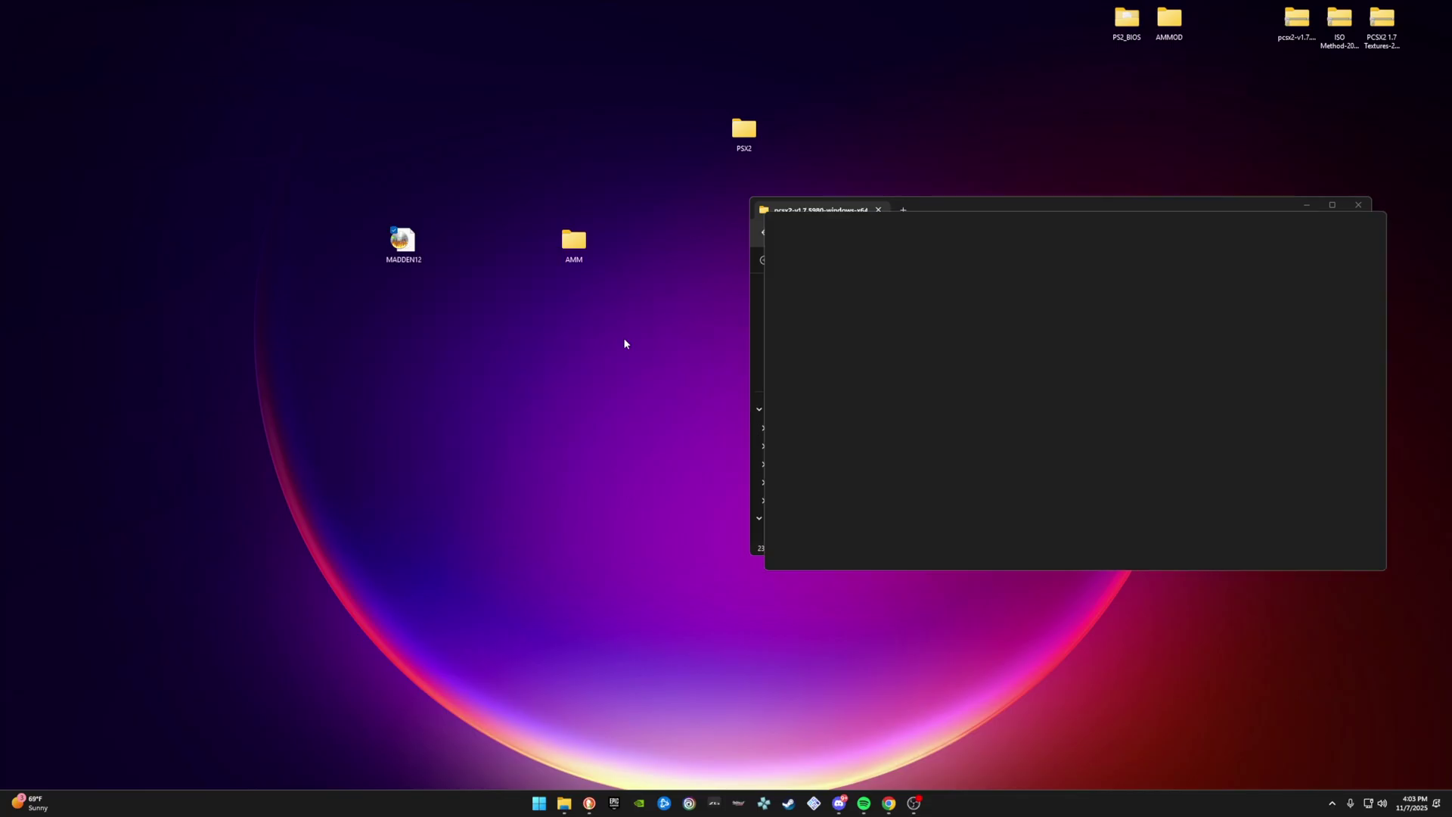
left_click_drag(1275, 322, 1082, 406)
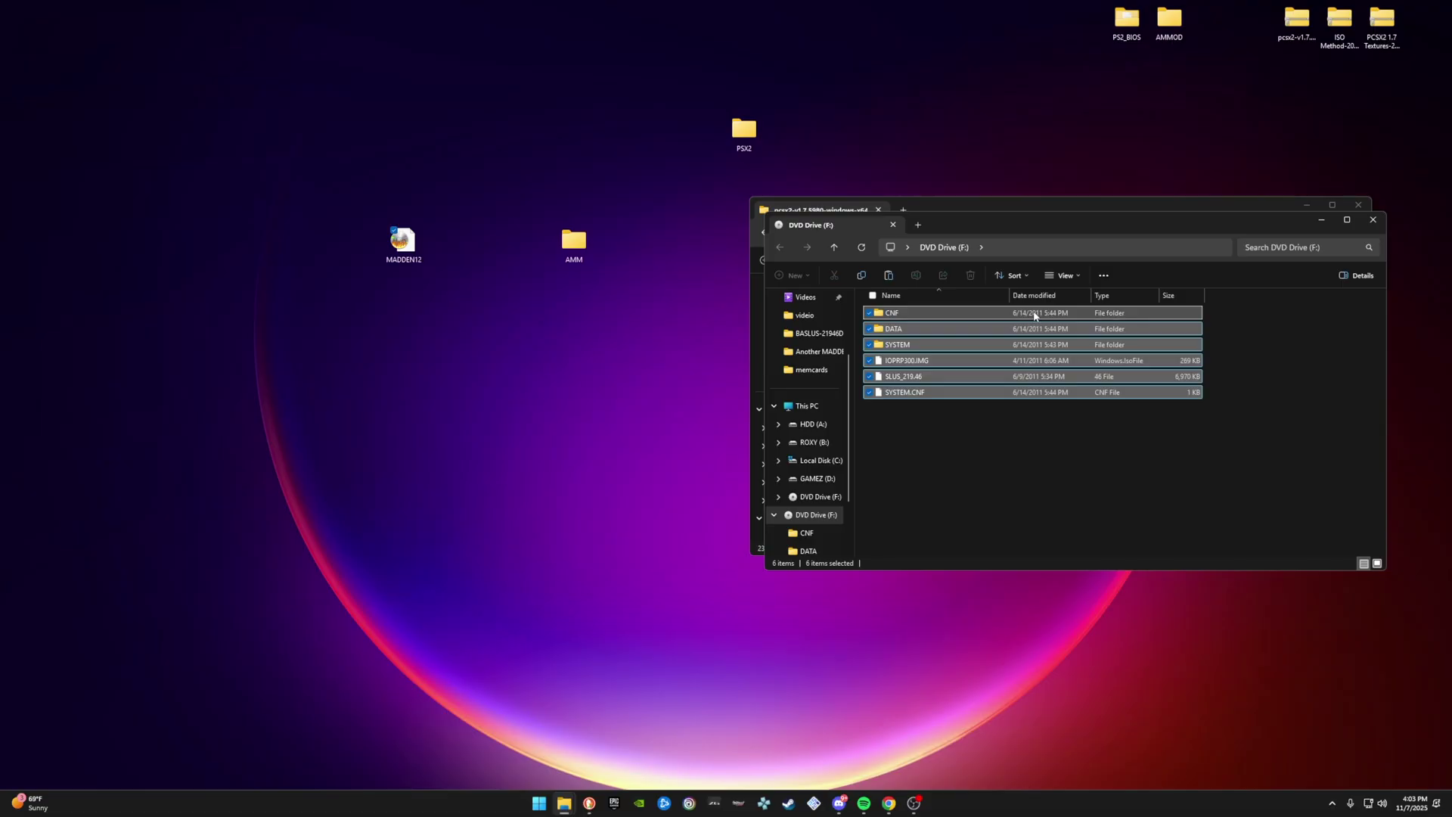
right_click(1035, 316)
left_click(1089, 452)
- Paste the six disc files into the empty AMM folder
double_click(574, 241)
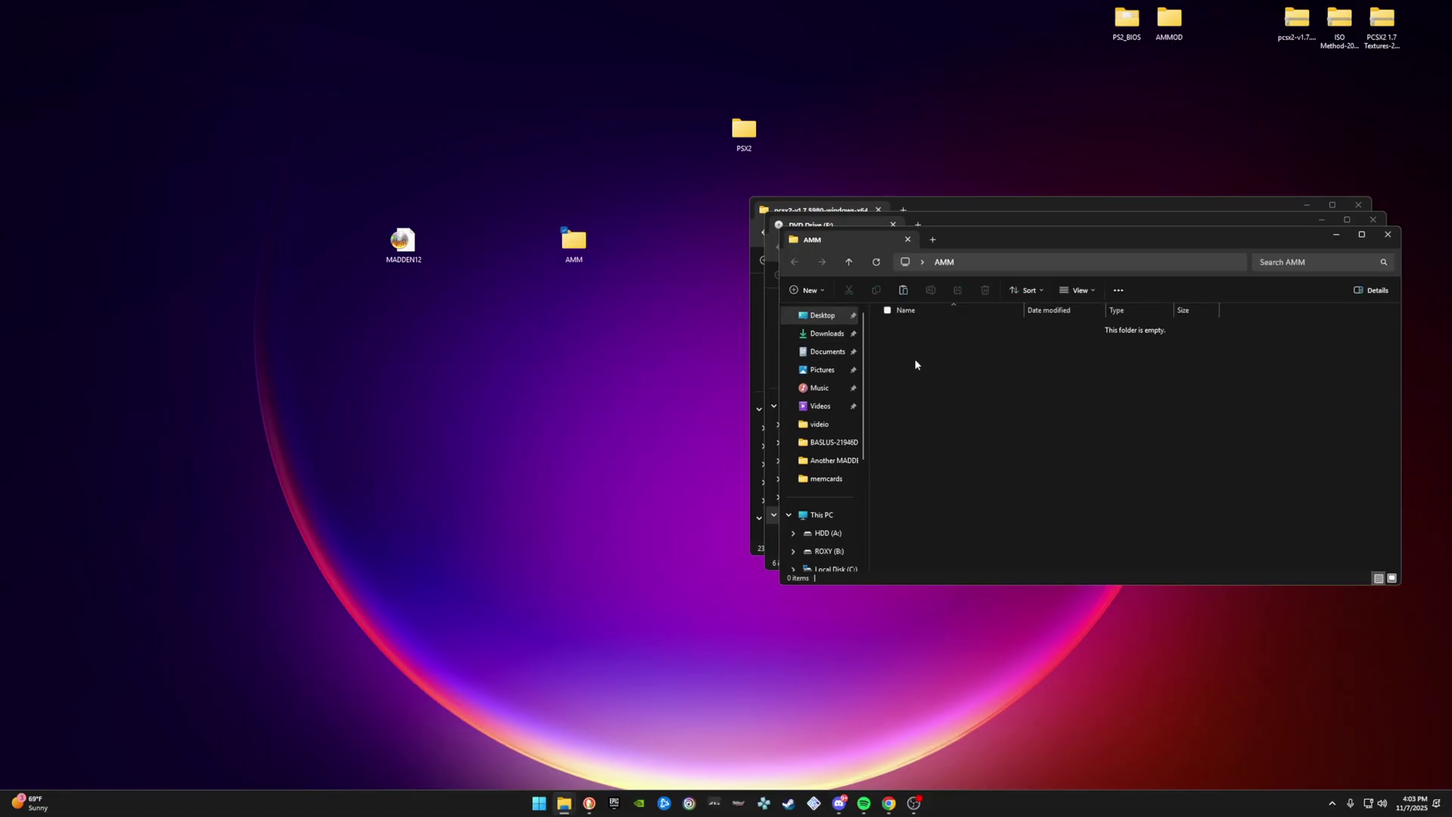
right_click(916, 362)
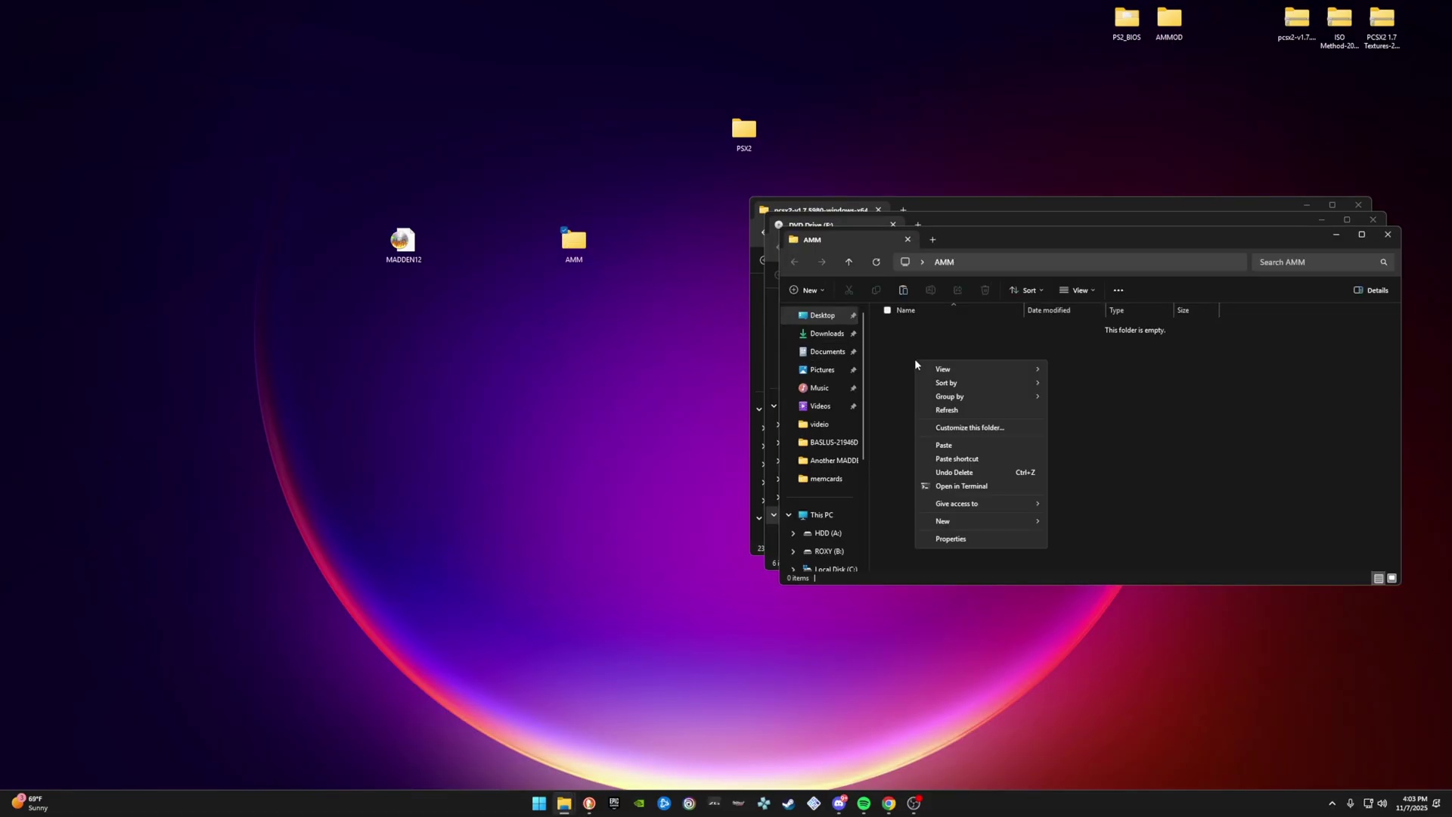
left_click(969, 448)
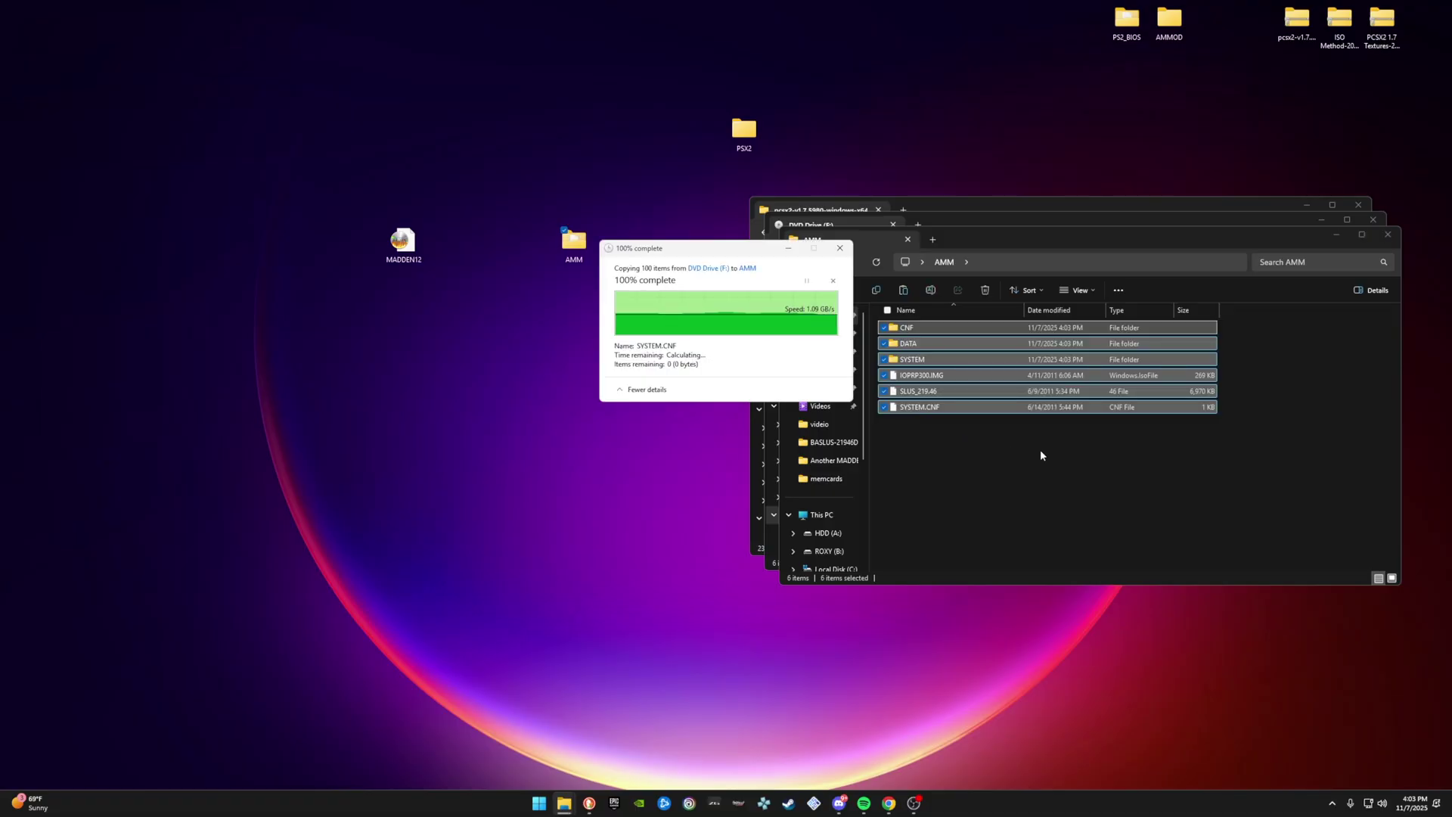
left_click_drag(1134, 240, 528, 243)
- Eject the mounted DVD drive and move the AMM window to the top-left
left_click(1003, 222)
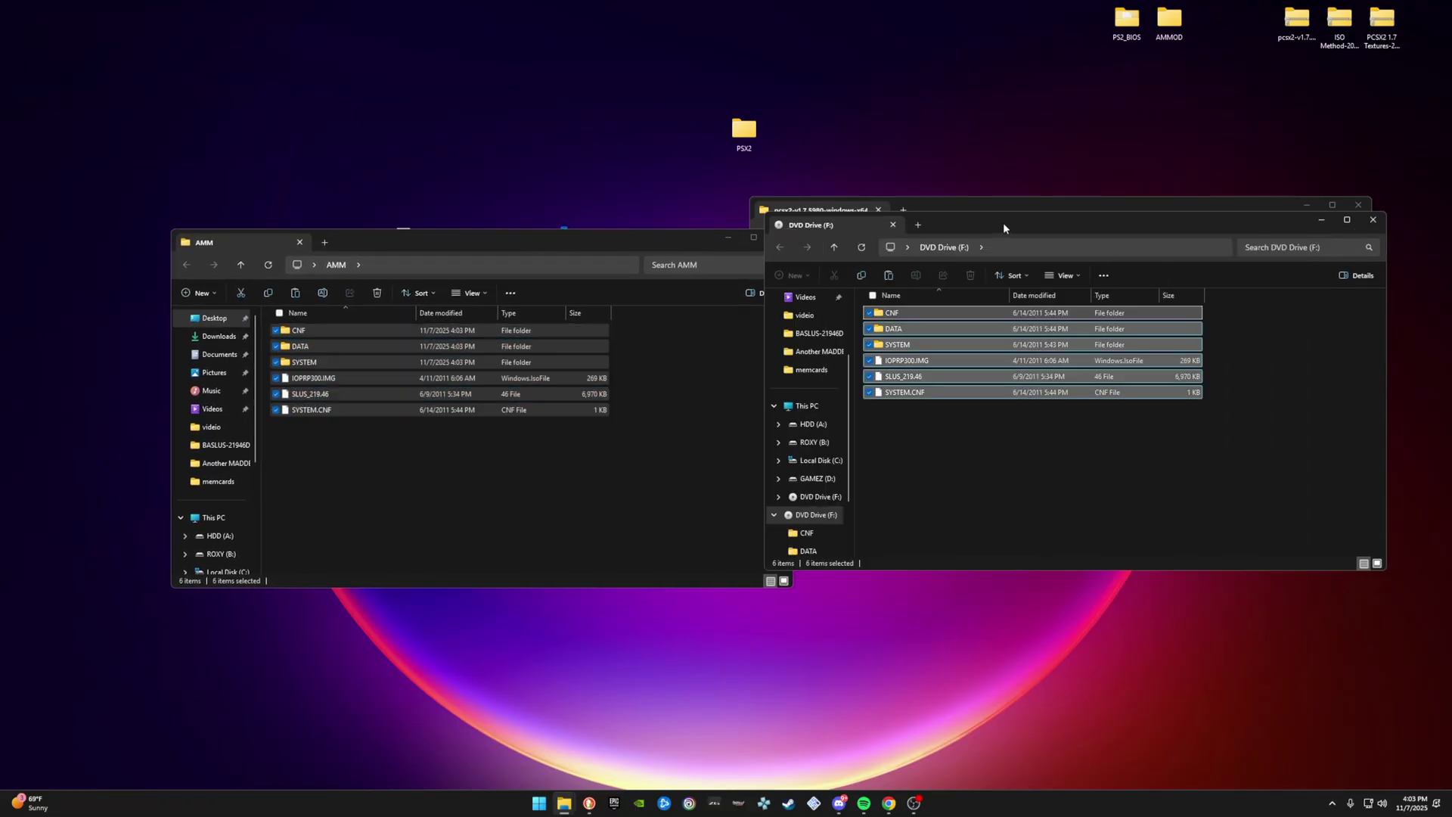
right_click(817, 497)
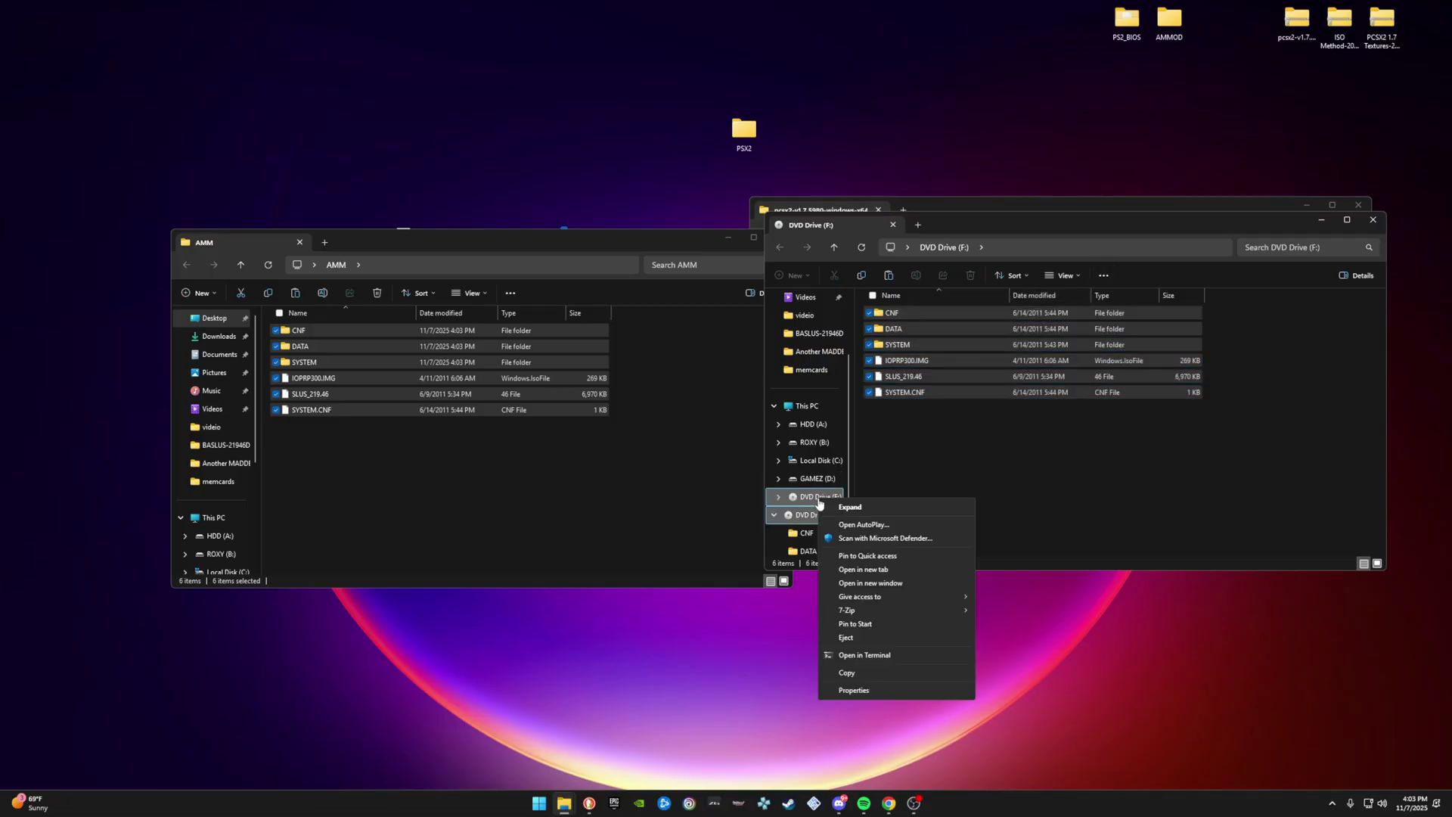
left_click(846, 638)
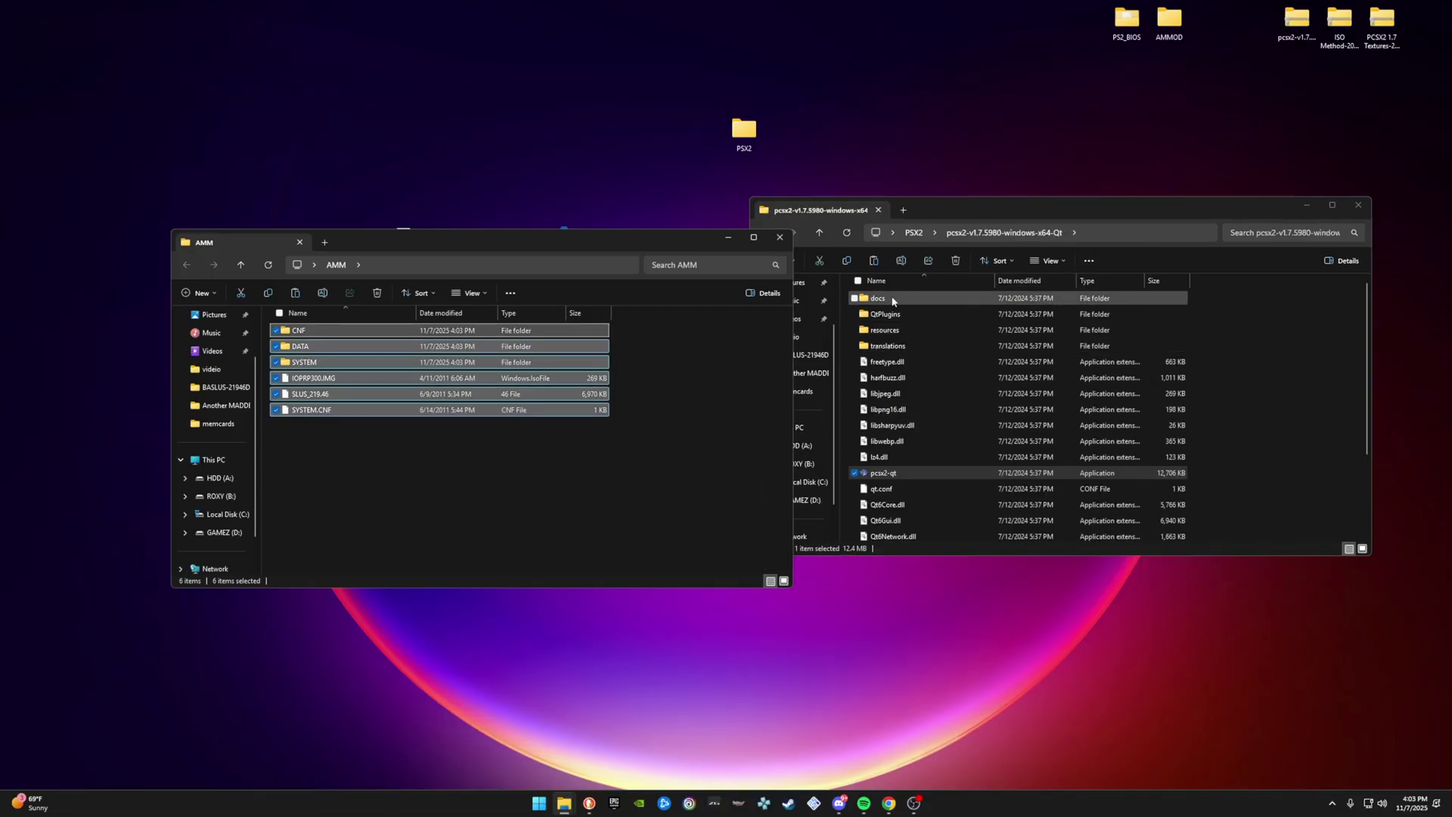
left_click_drag(664, 241, 538, 39)
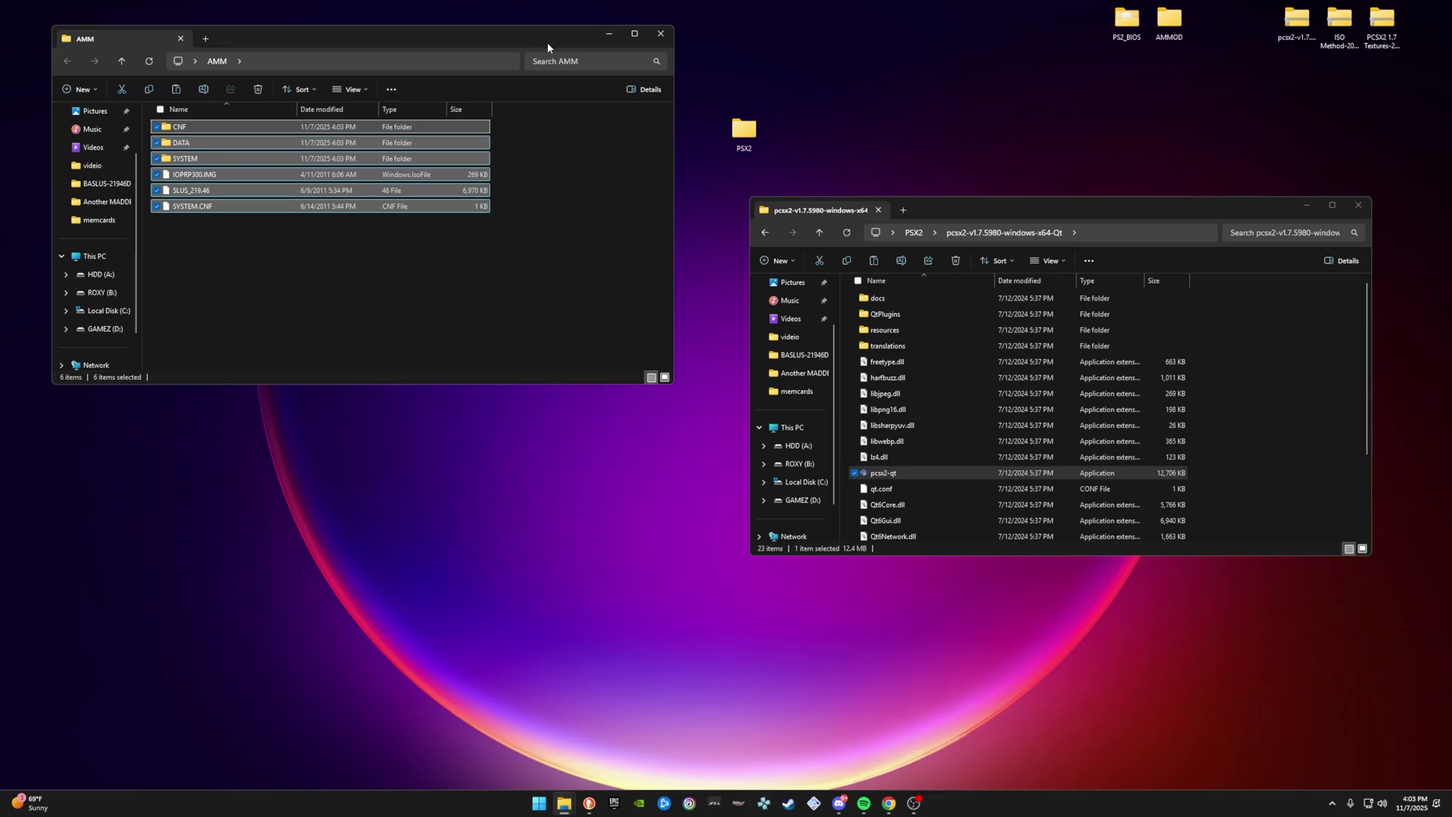